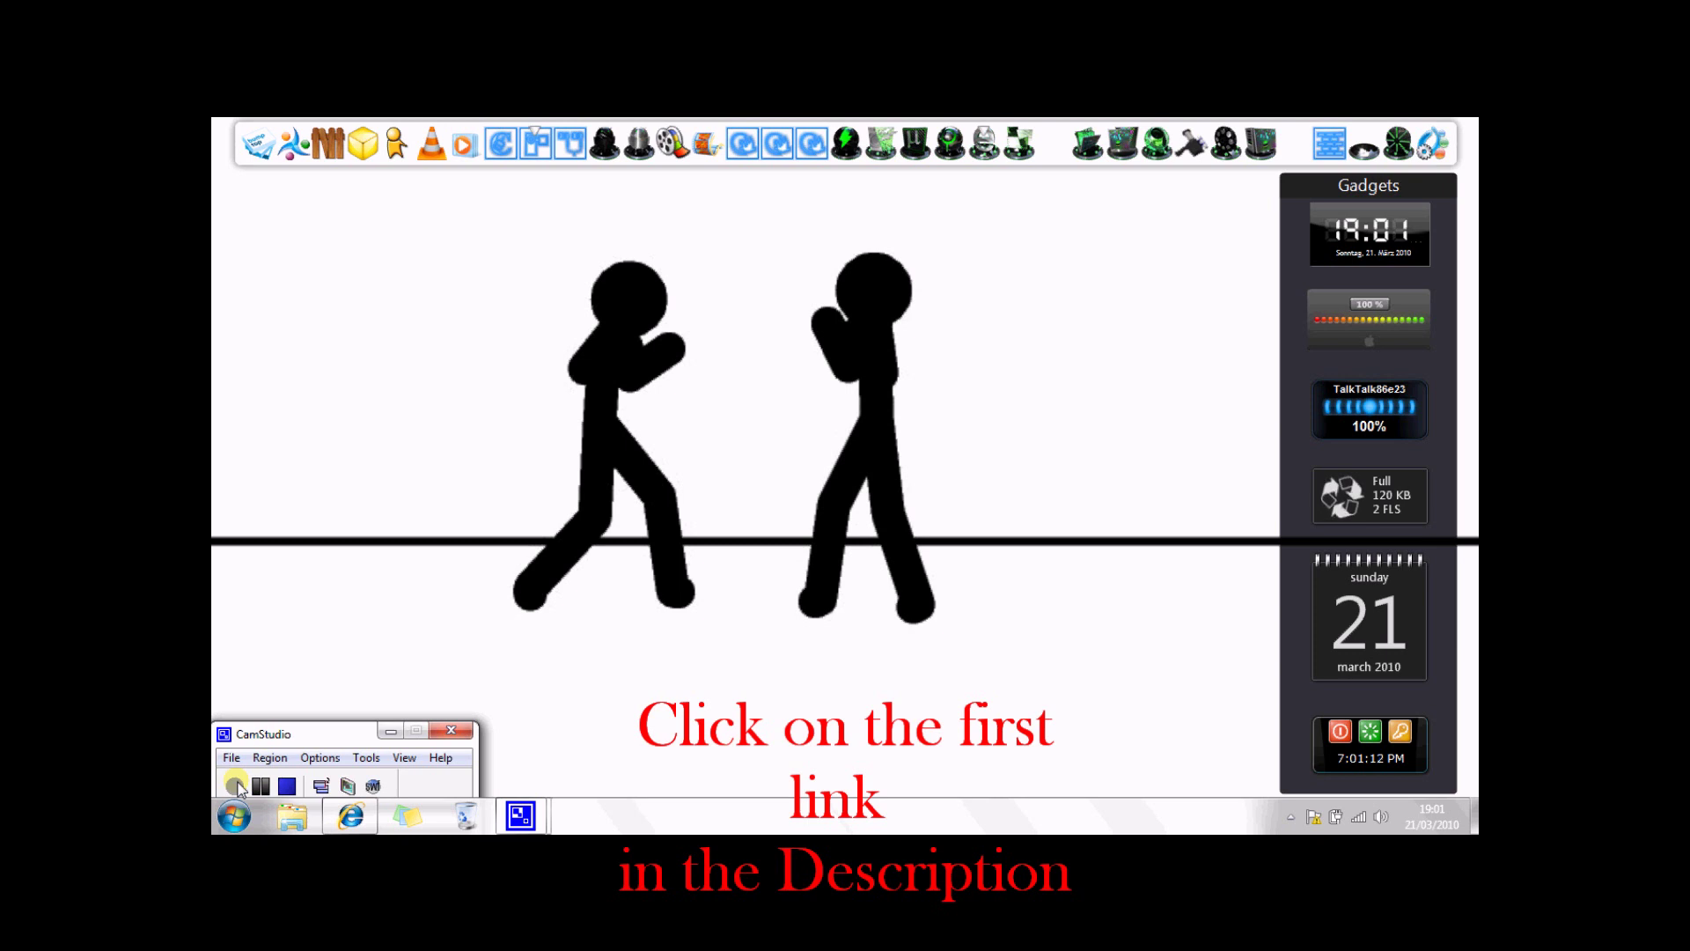
Download MM26_ENU.msi to the Downloads folder, replacing the existing copy
{"action": "left_click", "coordinate": [351, 816]}
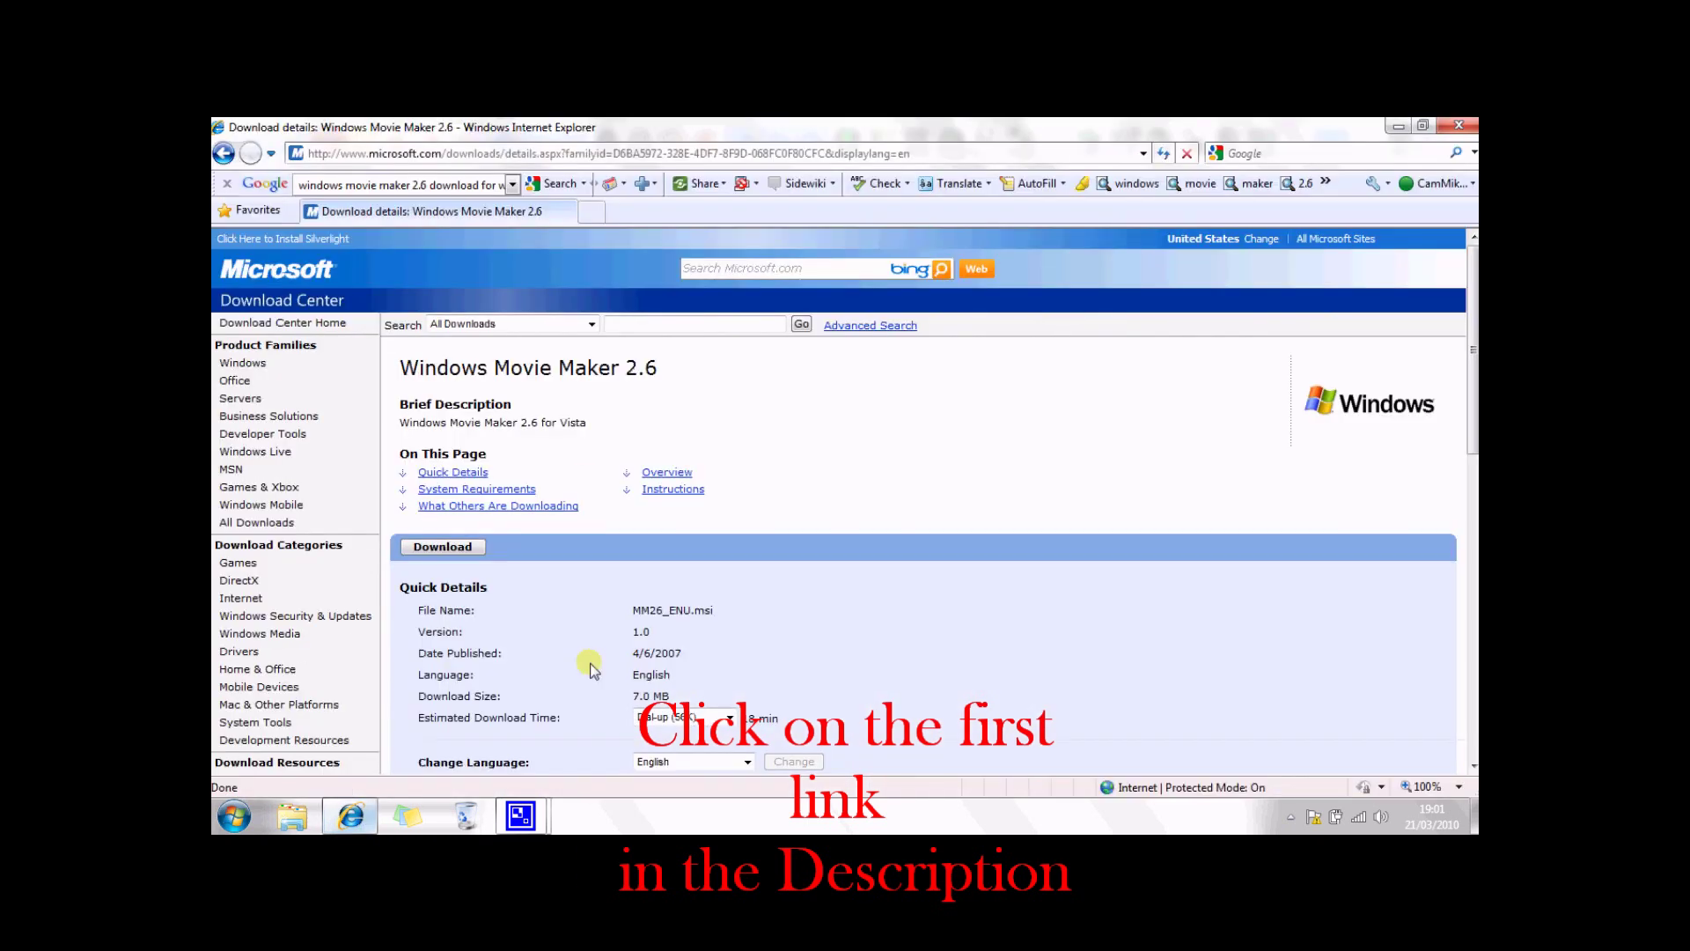
{"action": "left_click", "coordinate": [466, 548]}
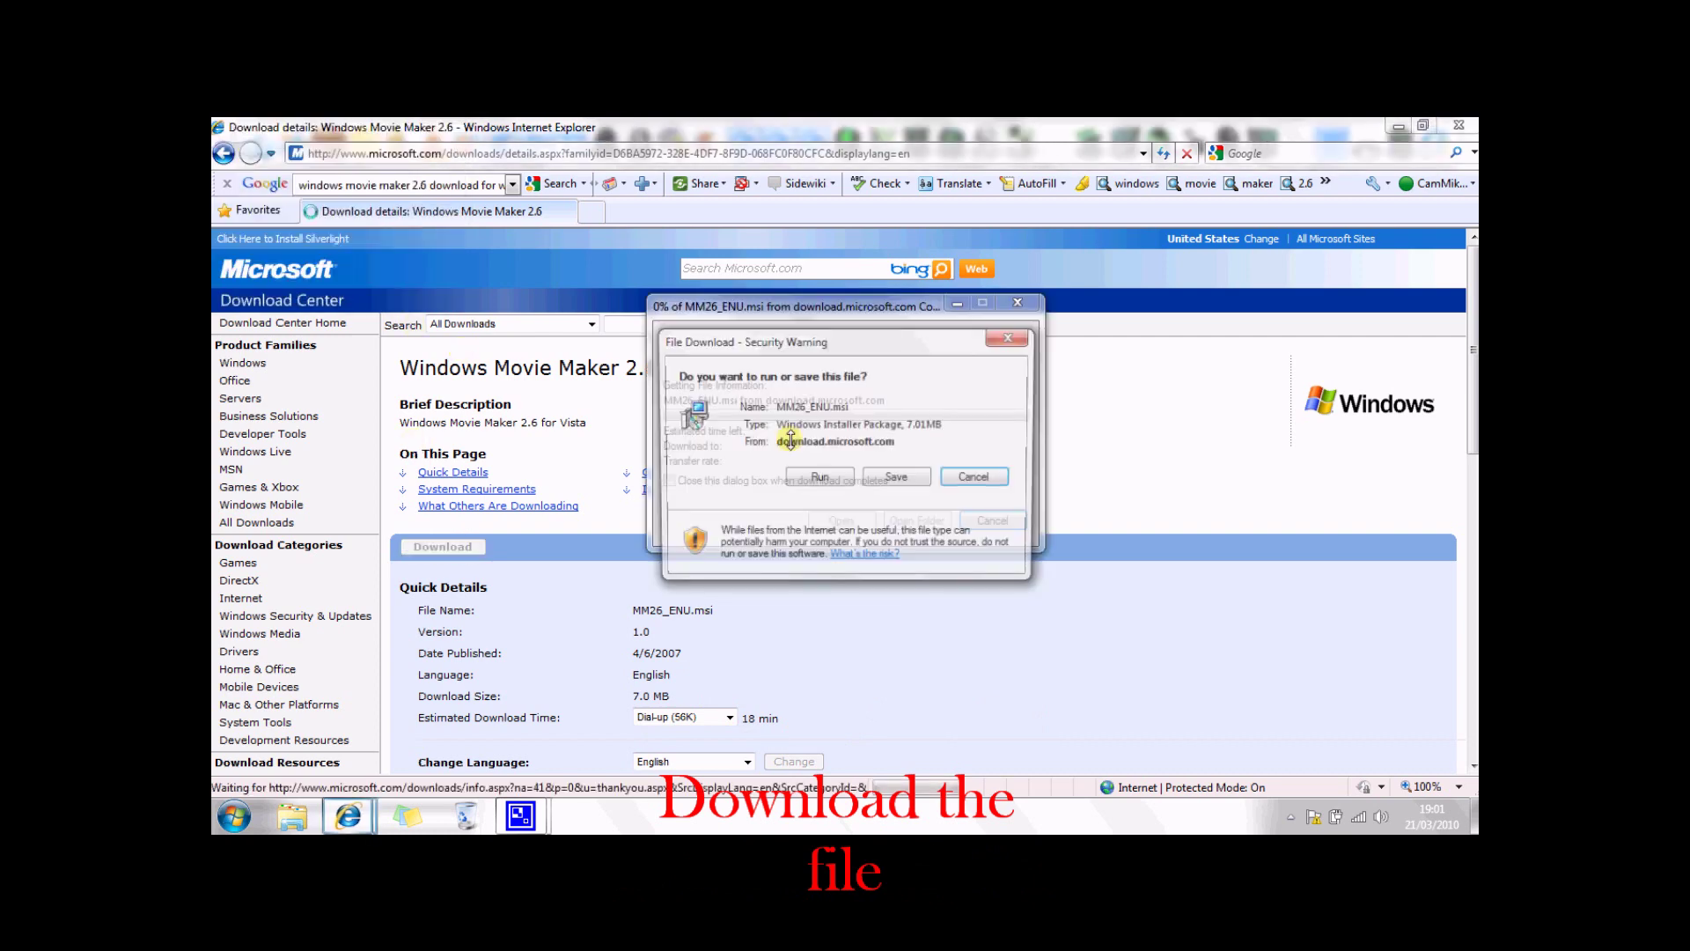
{"action": "left_click", "coordinate": [813, 479]}
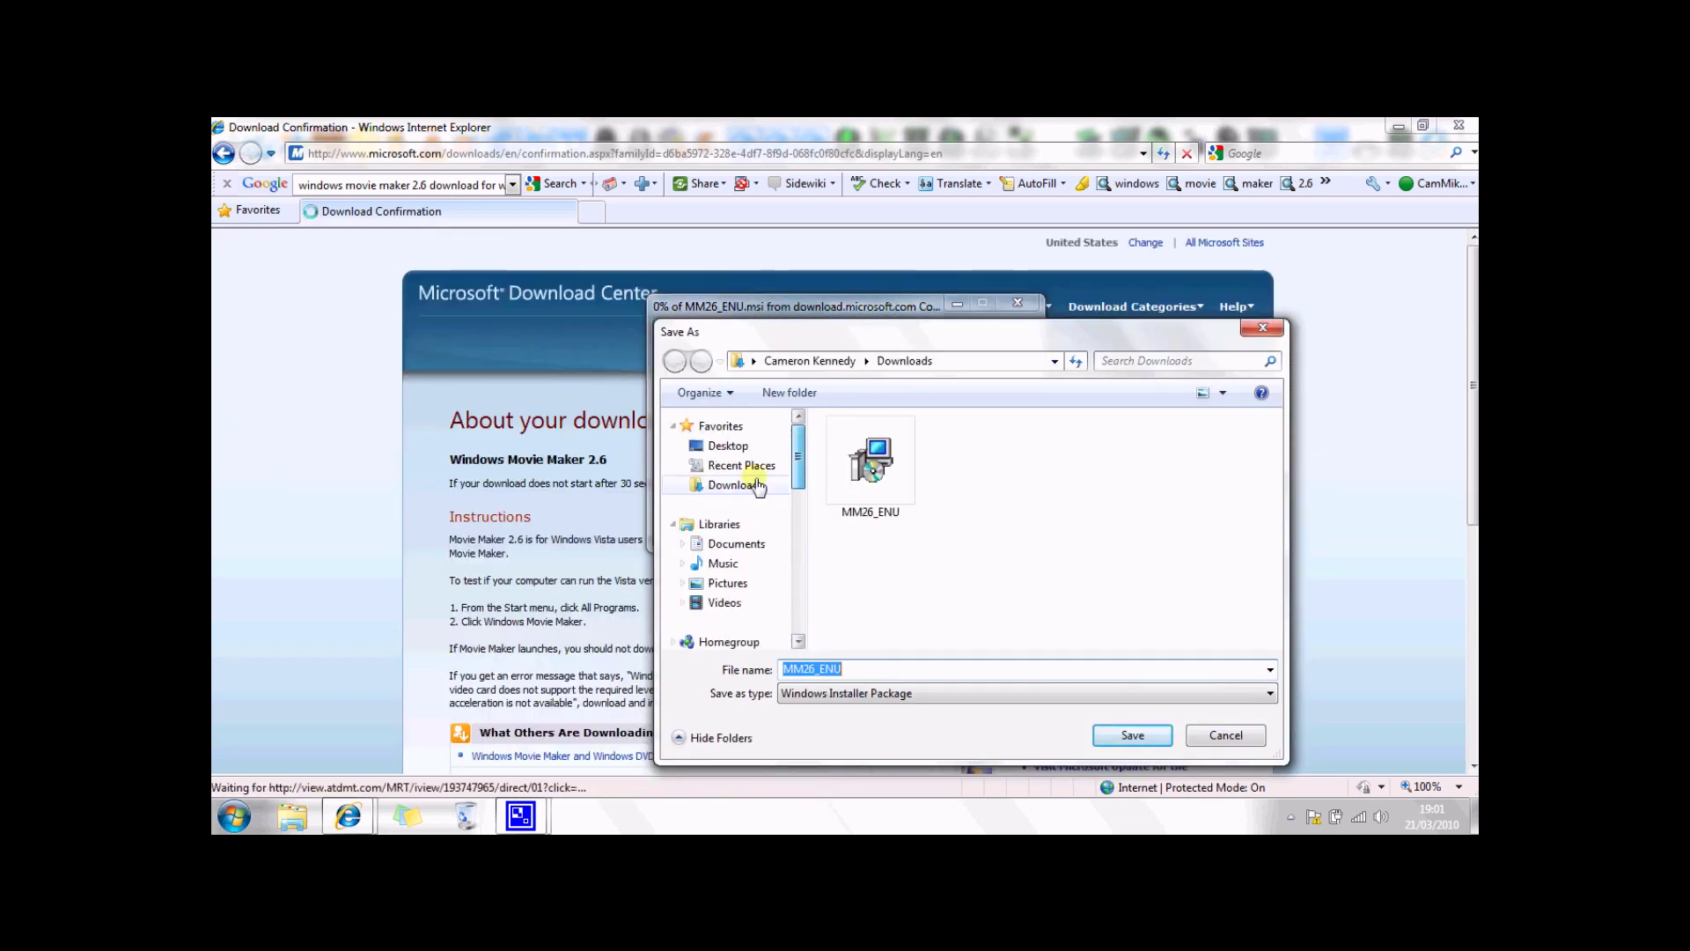
{"action": "left_click", "coordinate": [748, 484]}
{"action": "left_click", "coordinate": [1145, 732]}
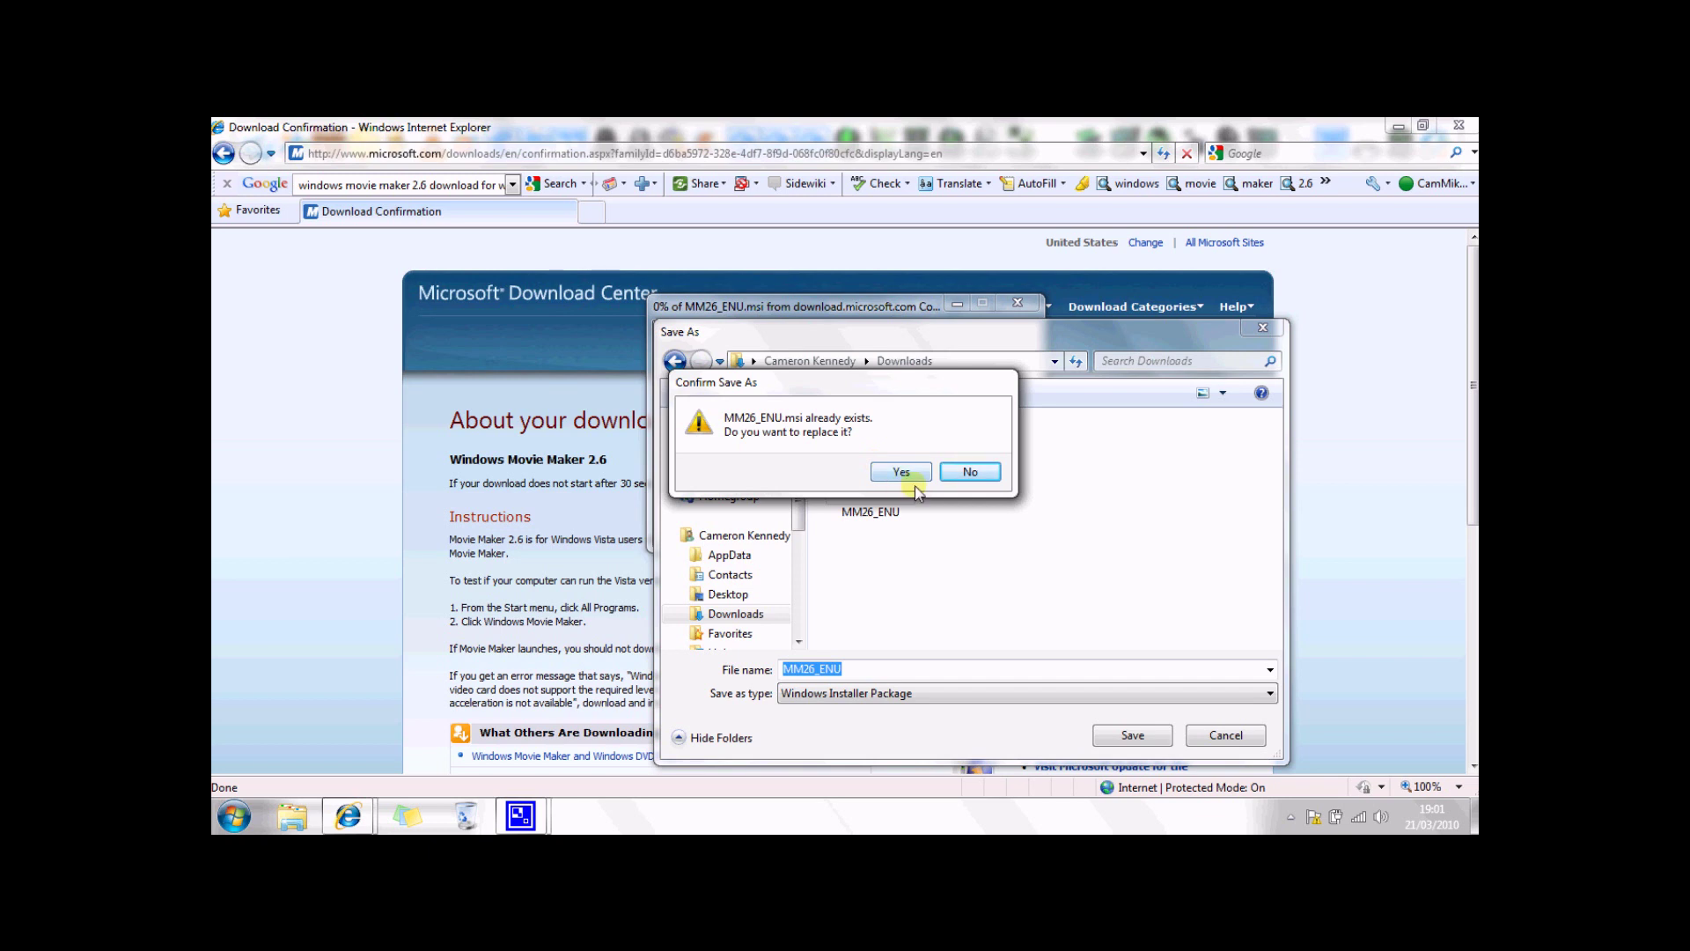
{"action": "left_click", "coordinate": [907, 476]}
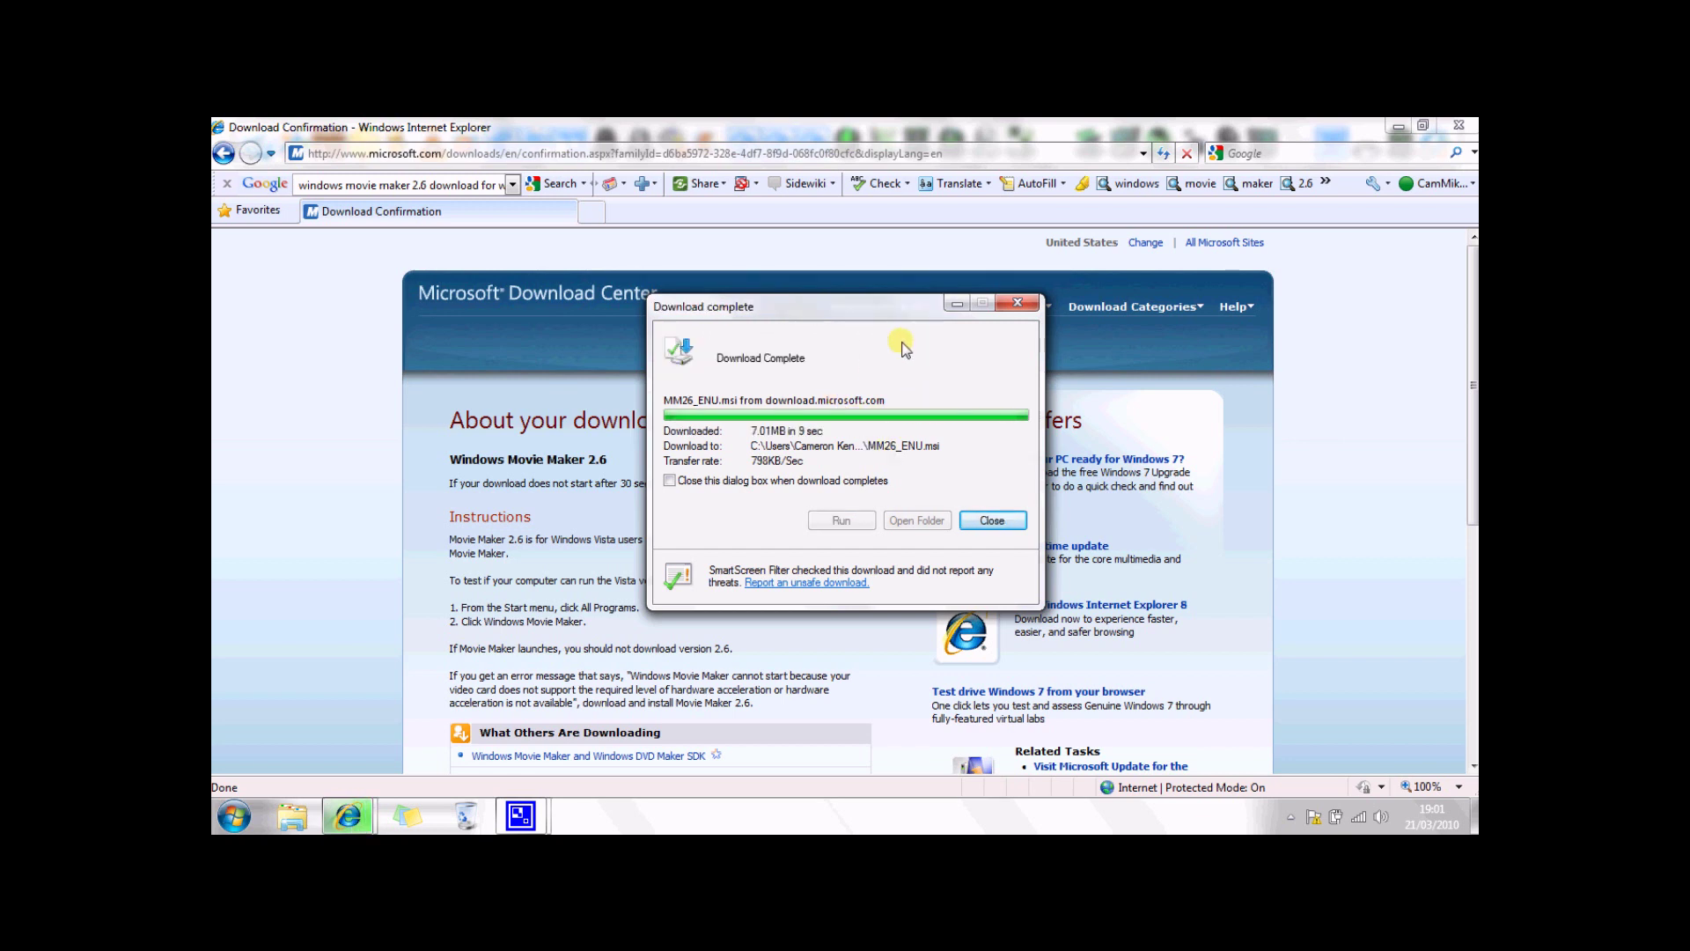
{"action": "left_click", "coordinate": [1018, 302]}
Look at the MM26_ENU installer in the Downloads folder, then close that window
{"action": "left_click", "coordinate": [1399, 130]}
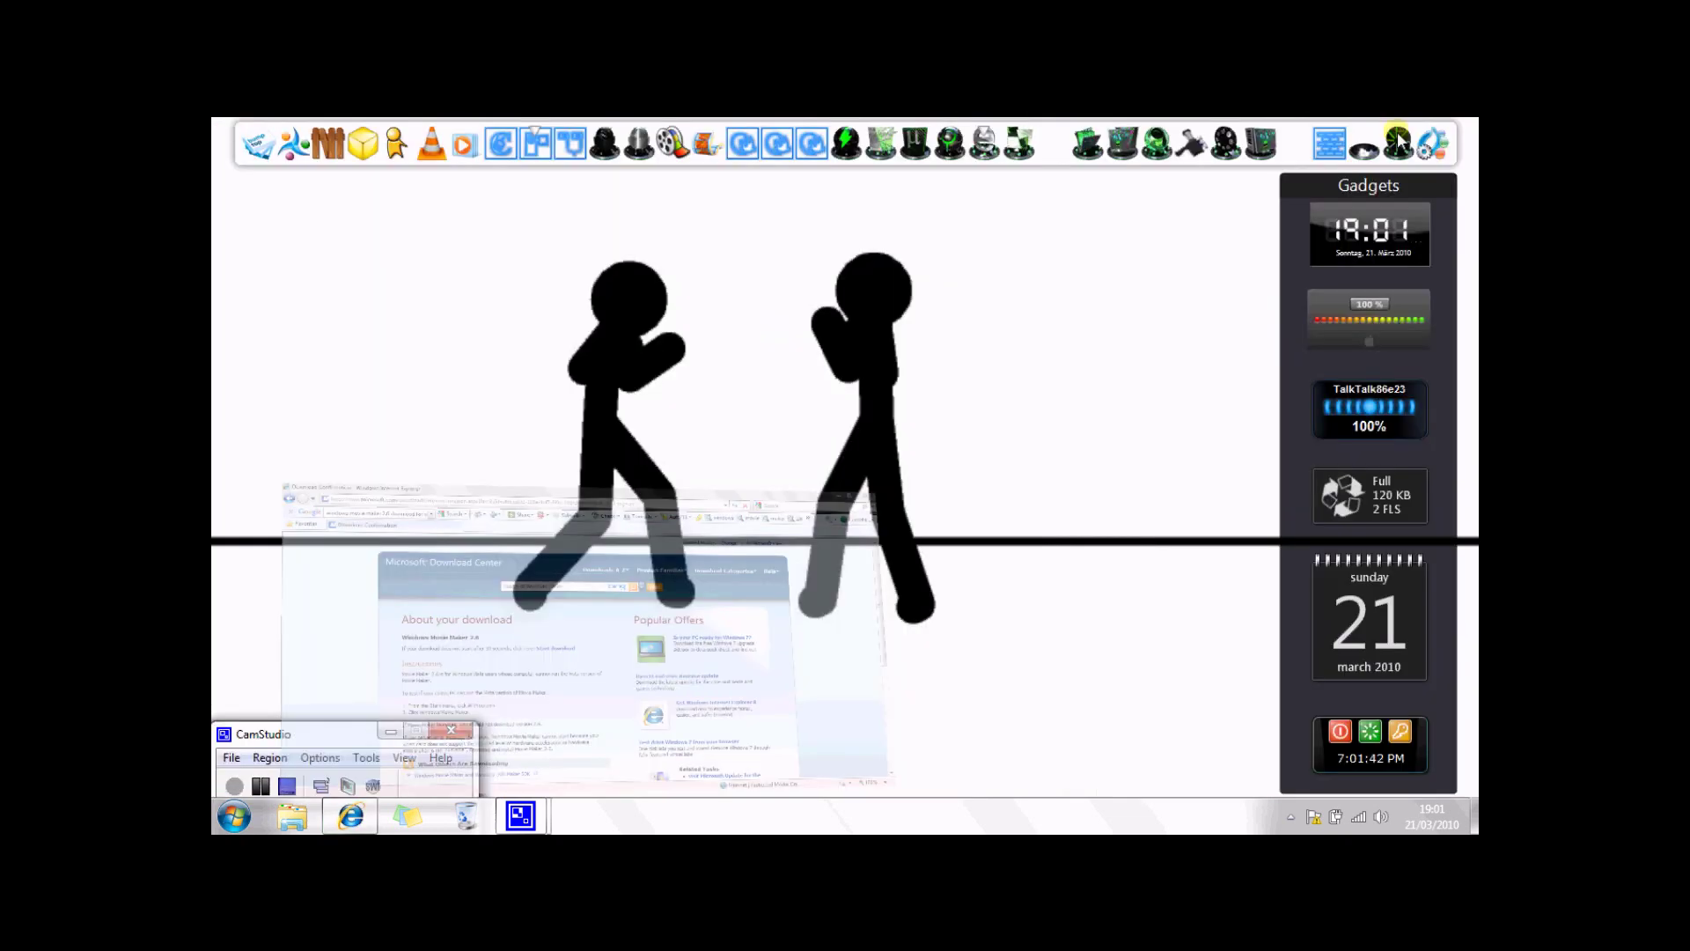
{"action": "left_click", "coordinate": [292, 815]}
{"action": "left_click", "coordinate": [940, 346]}
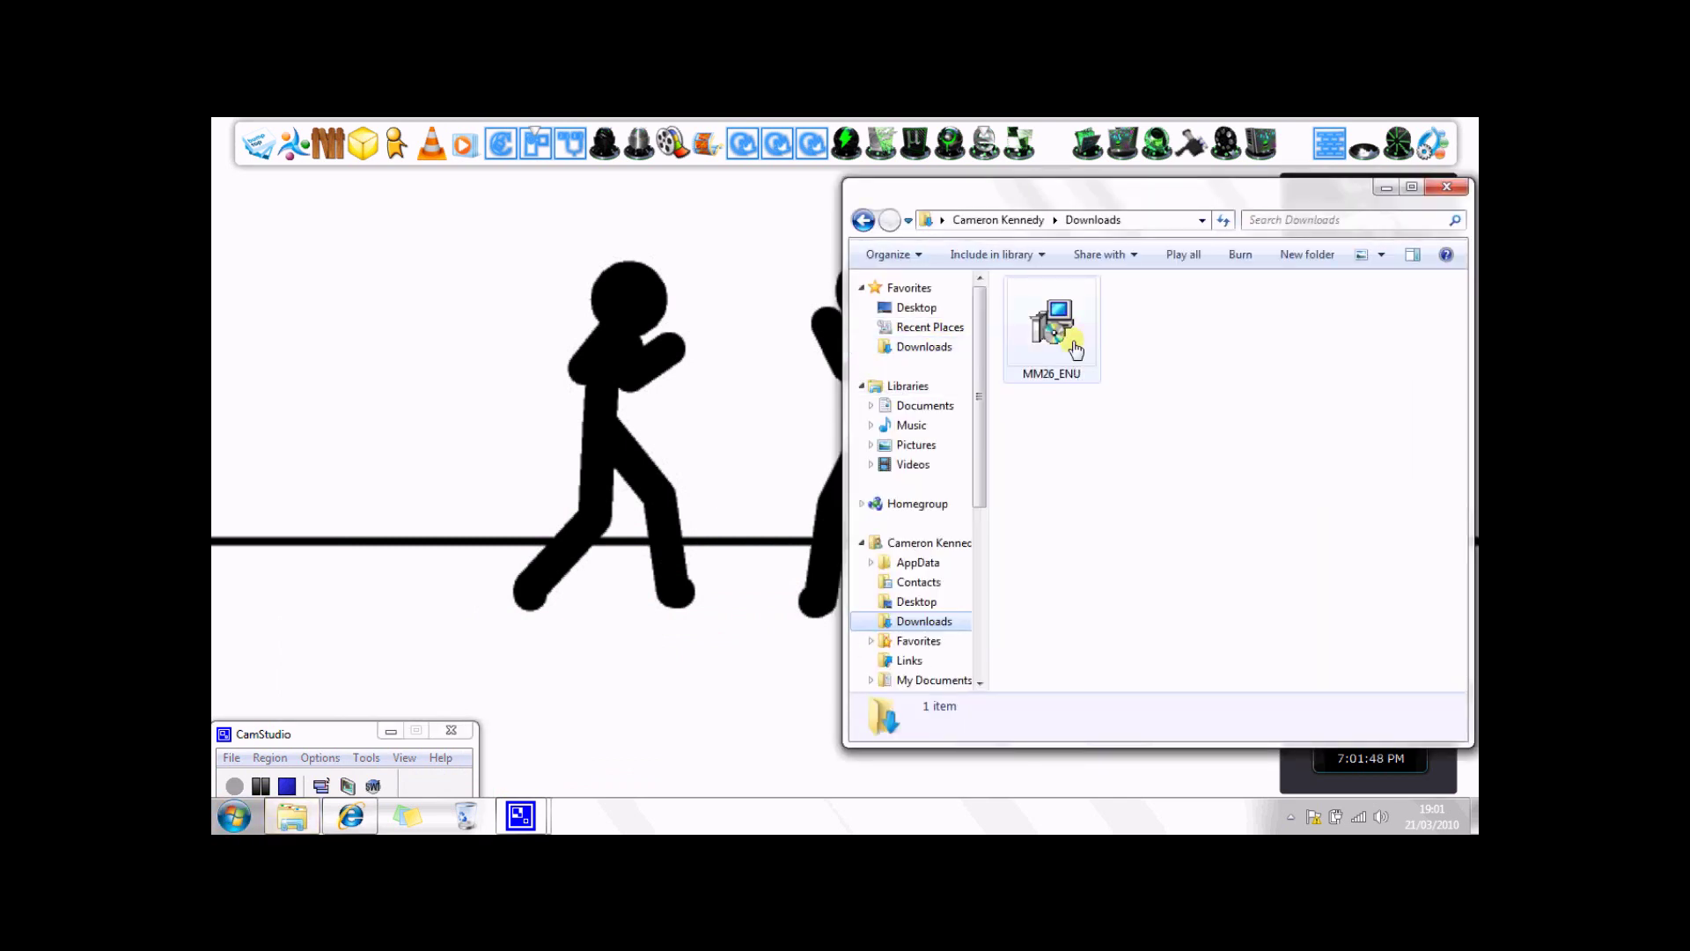
{"action": "right_click", "coordinate": [1075, 349]}
{"action": "left_click", "coordinate": [1224, 308]}
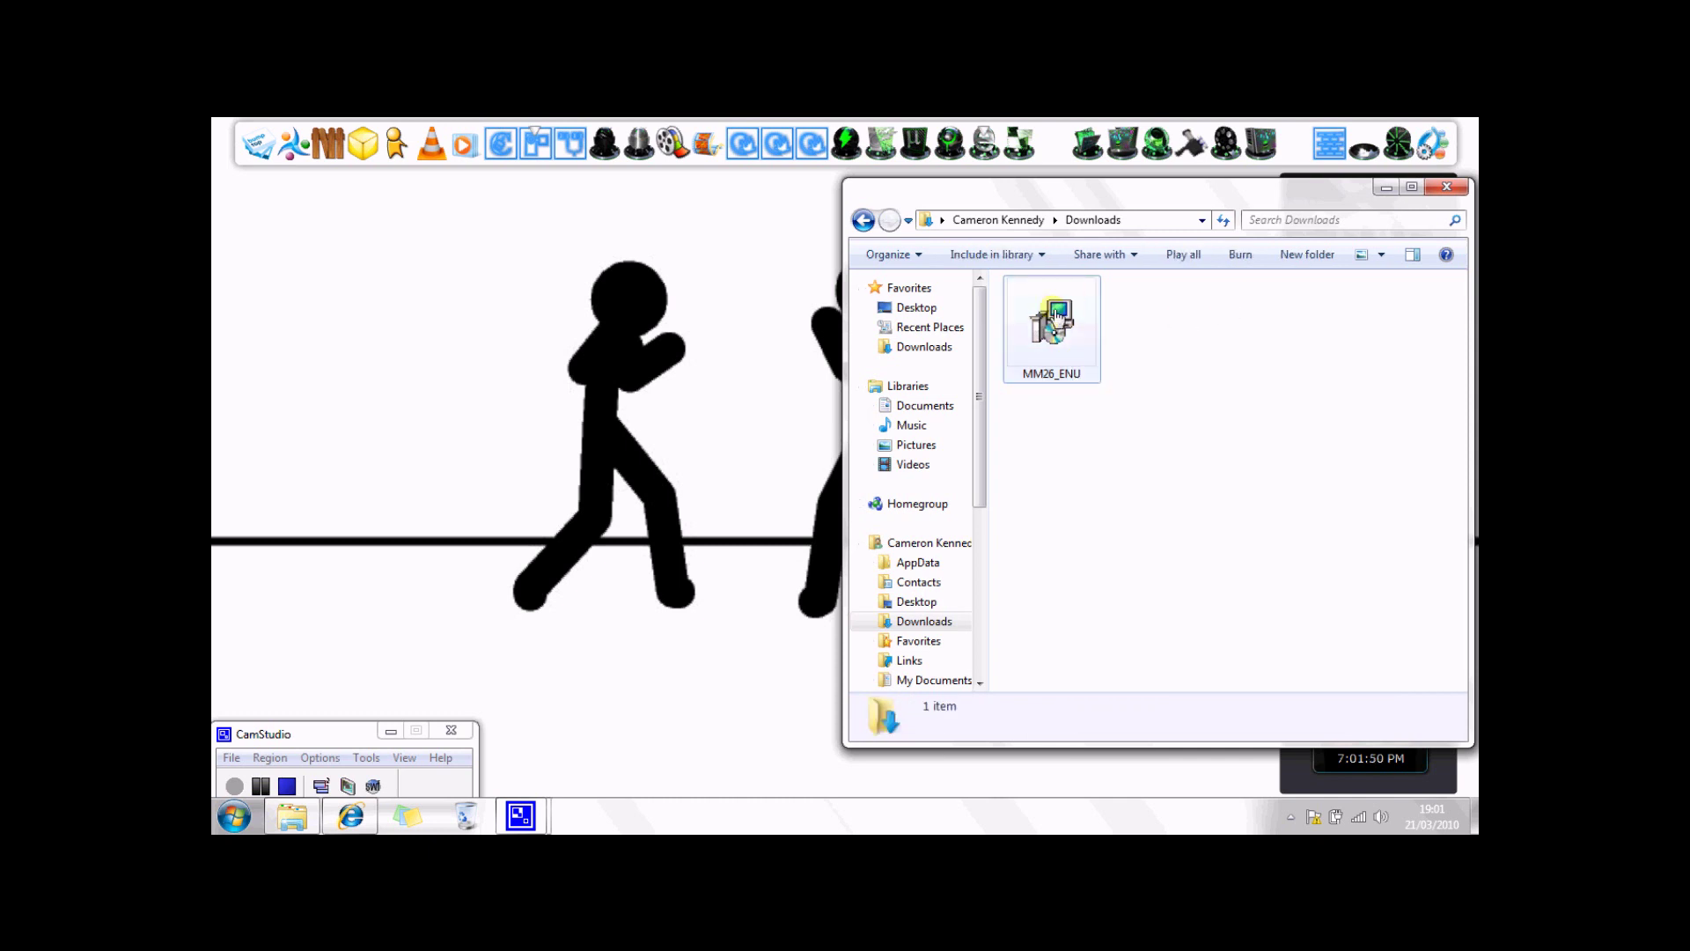
{"action": "left_click", "coordinate": [1446, 186]}
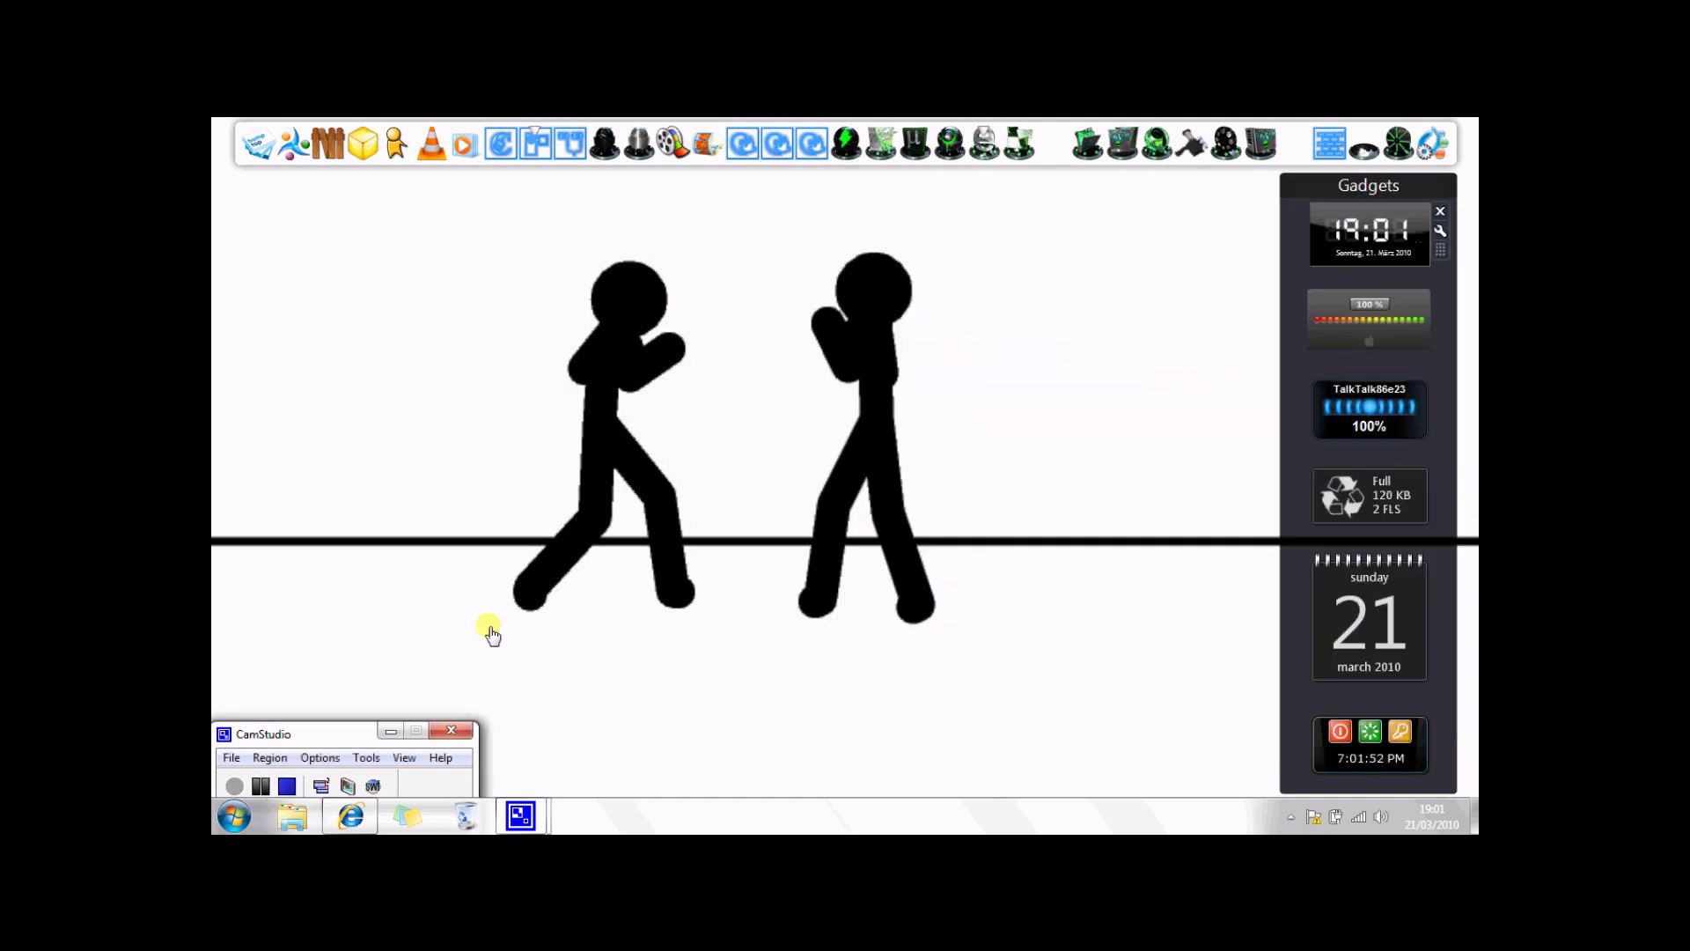
Create a desktop shortcut to Windows Movie Maker 2.6 from its Start Menu folder
{"action": "left_click", "coordinate": [236, 813]}
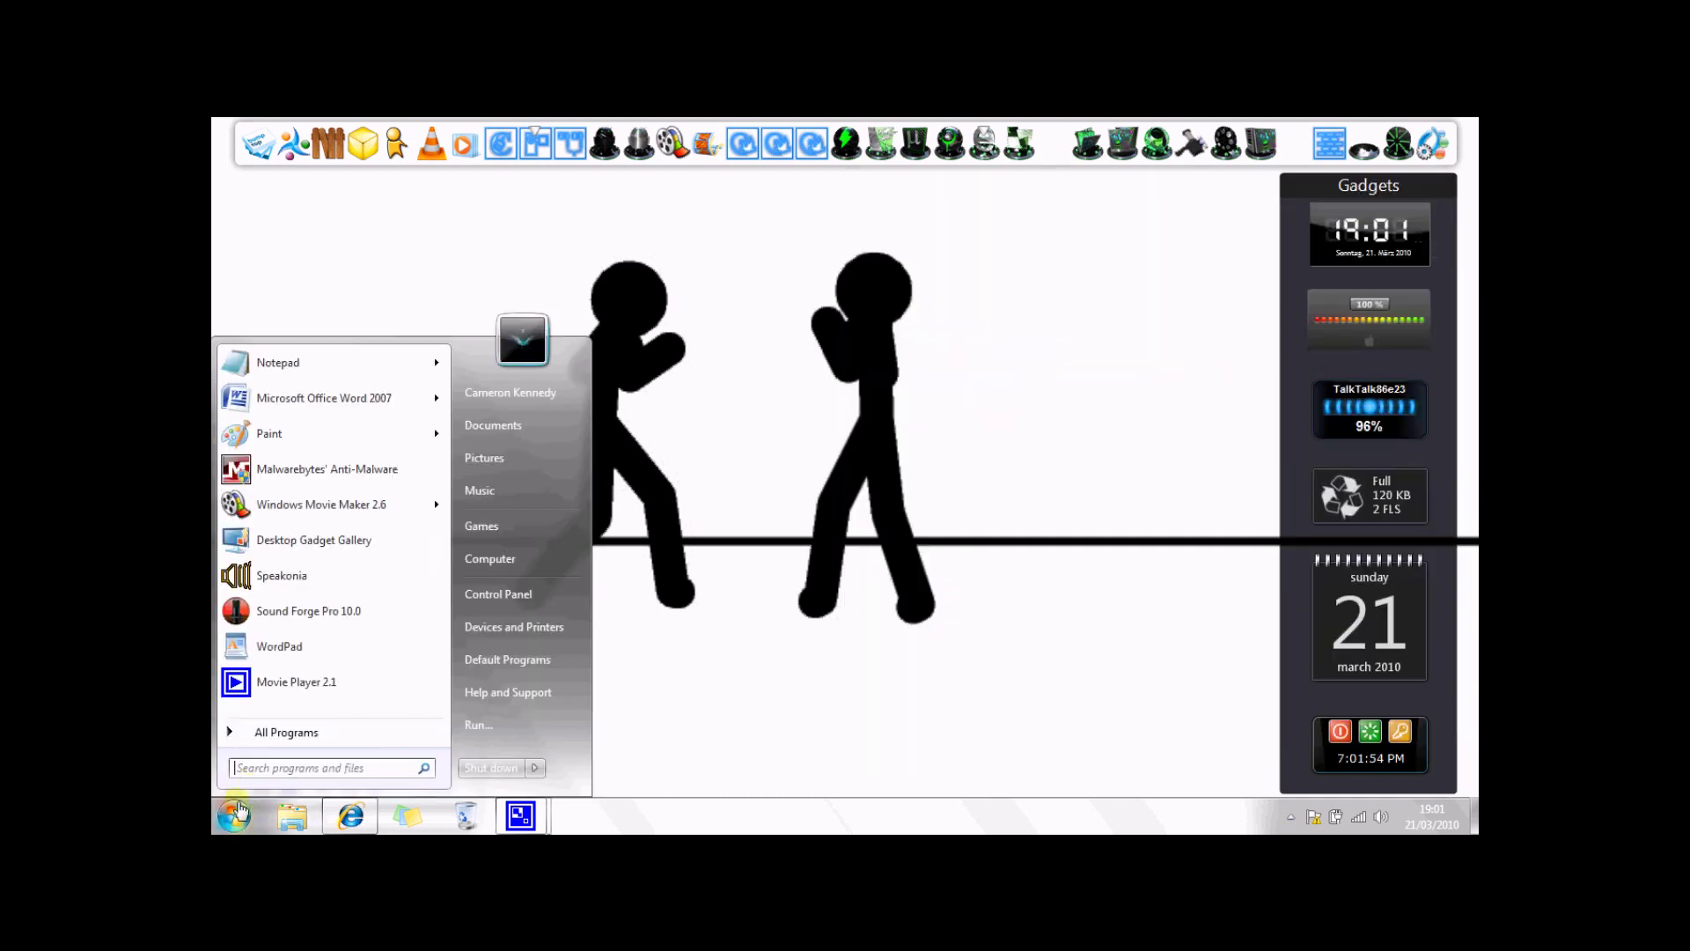
{"action": "left_click", "coordinate": [256, 772]}
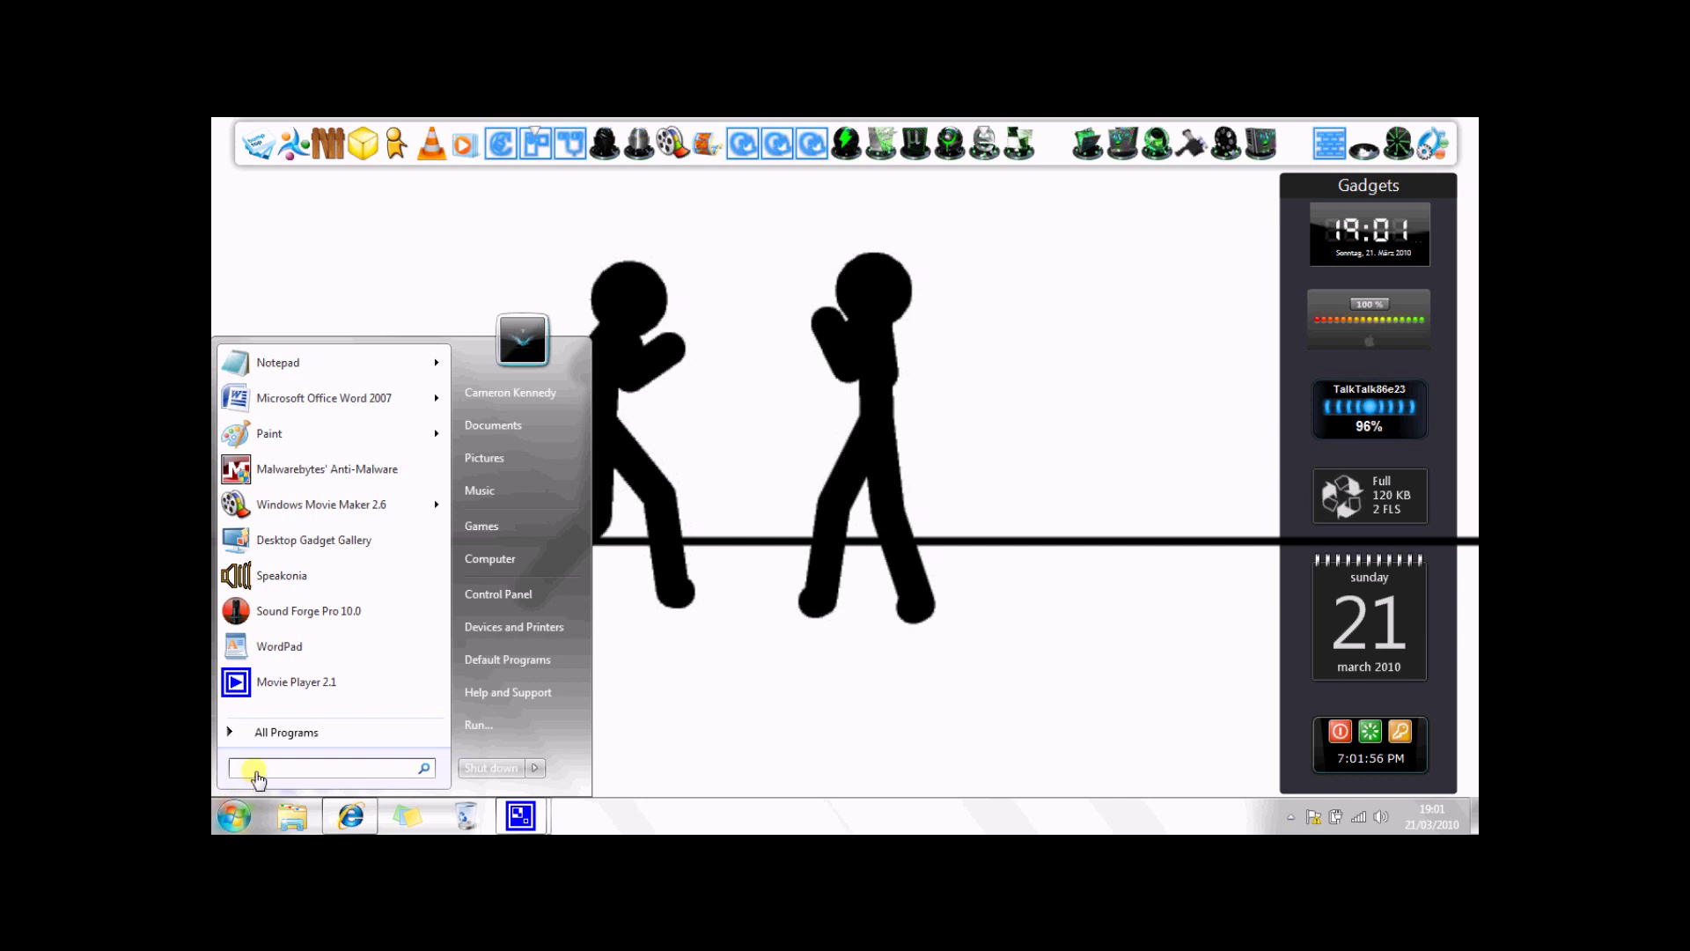
{"action": "type", "text": "movie maker"}
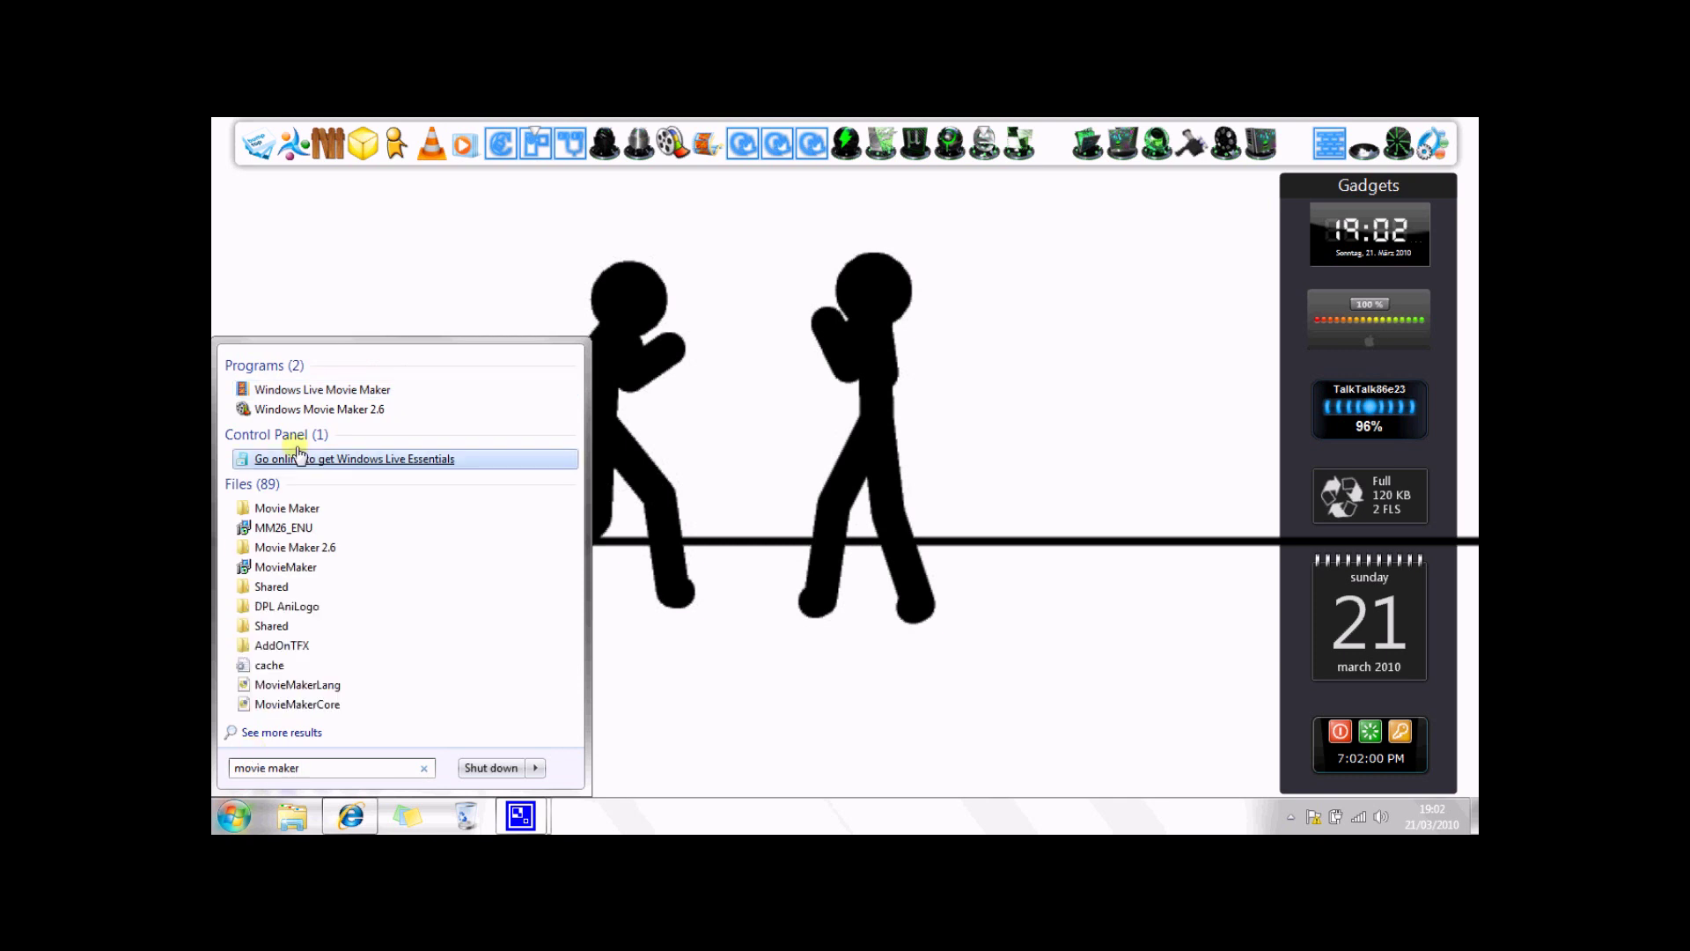
{"action": "right_click", "coordinate": [302, 410]}
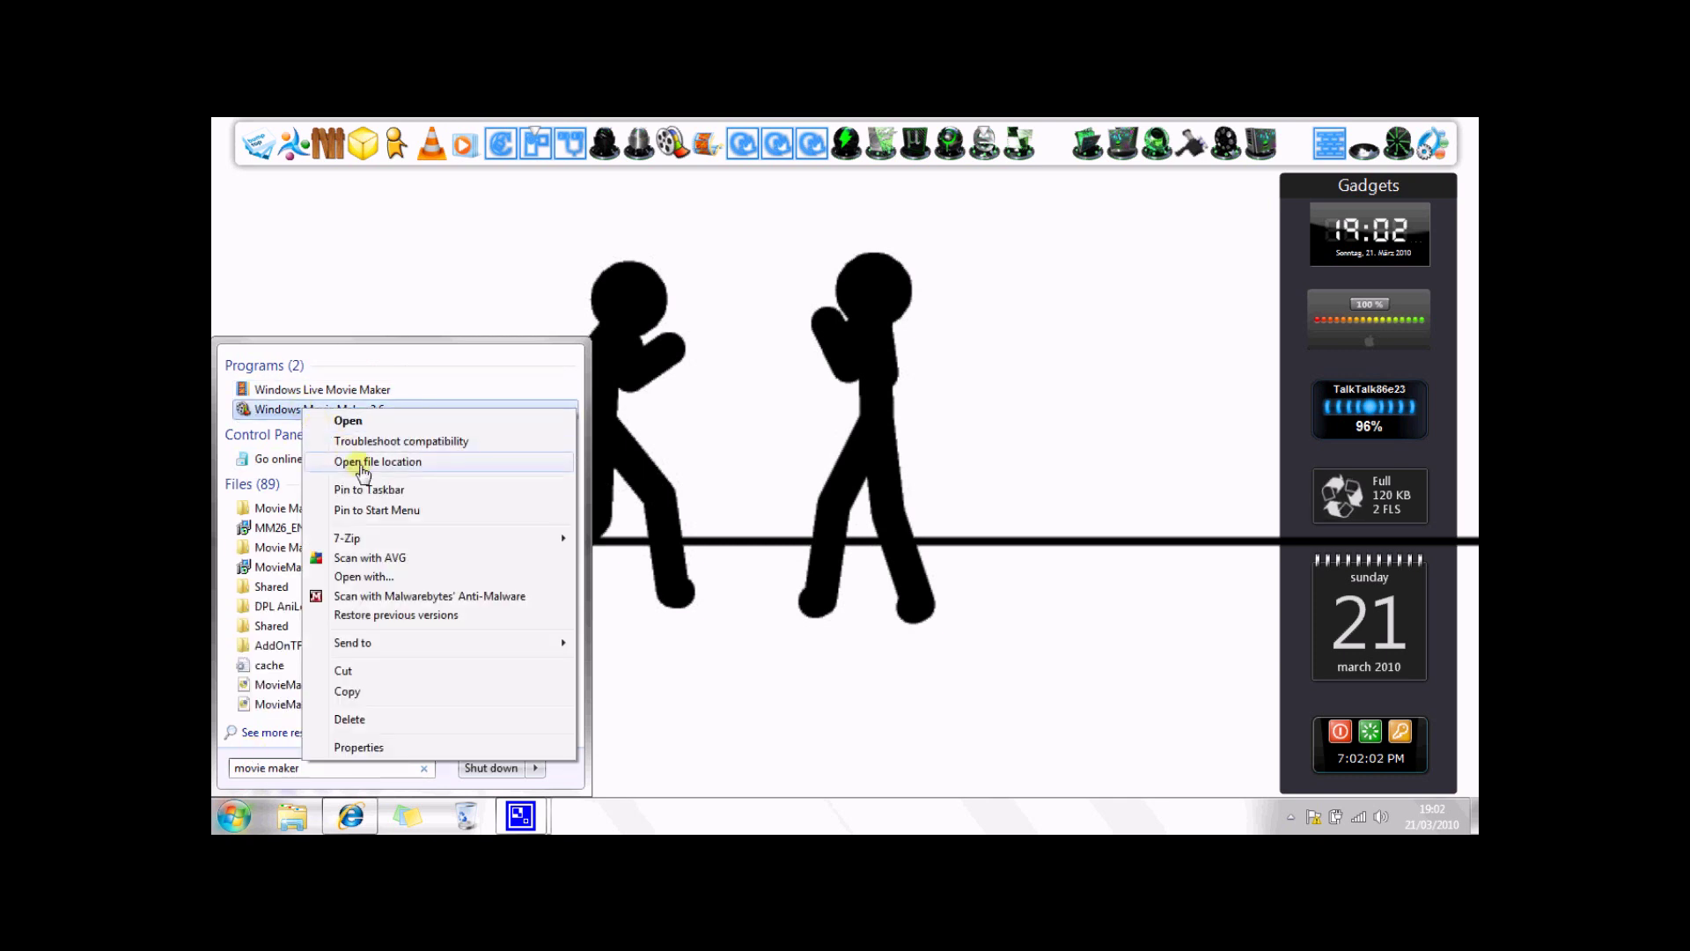
{"action": "left_click", "coordinate": [363, 463]}
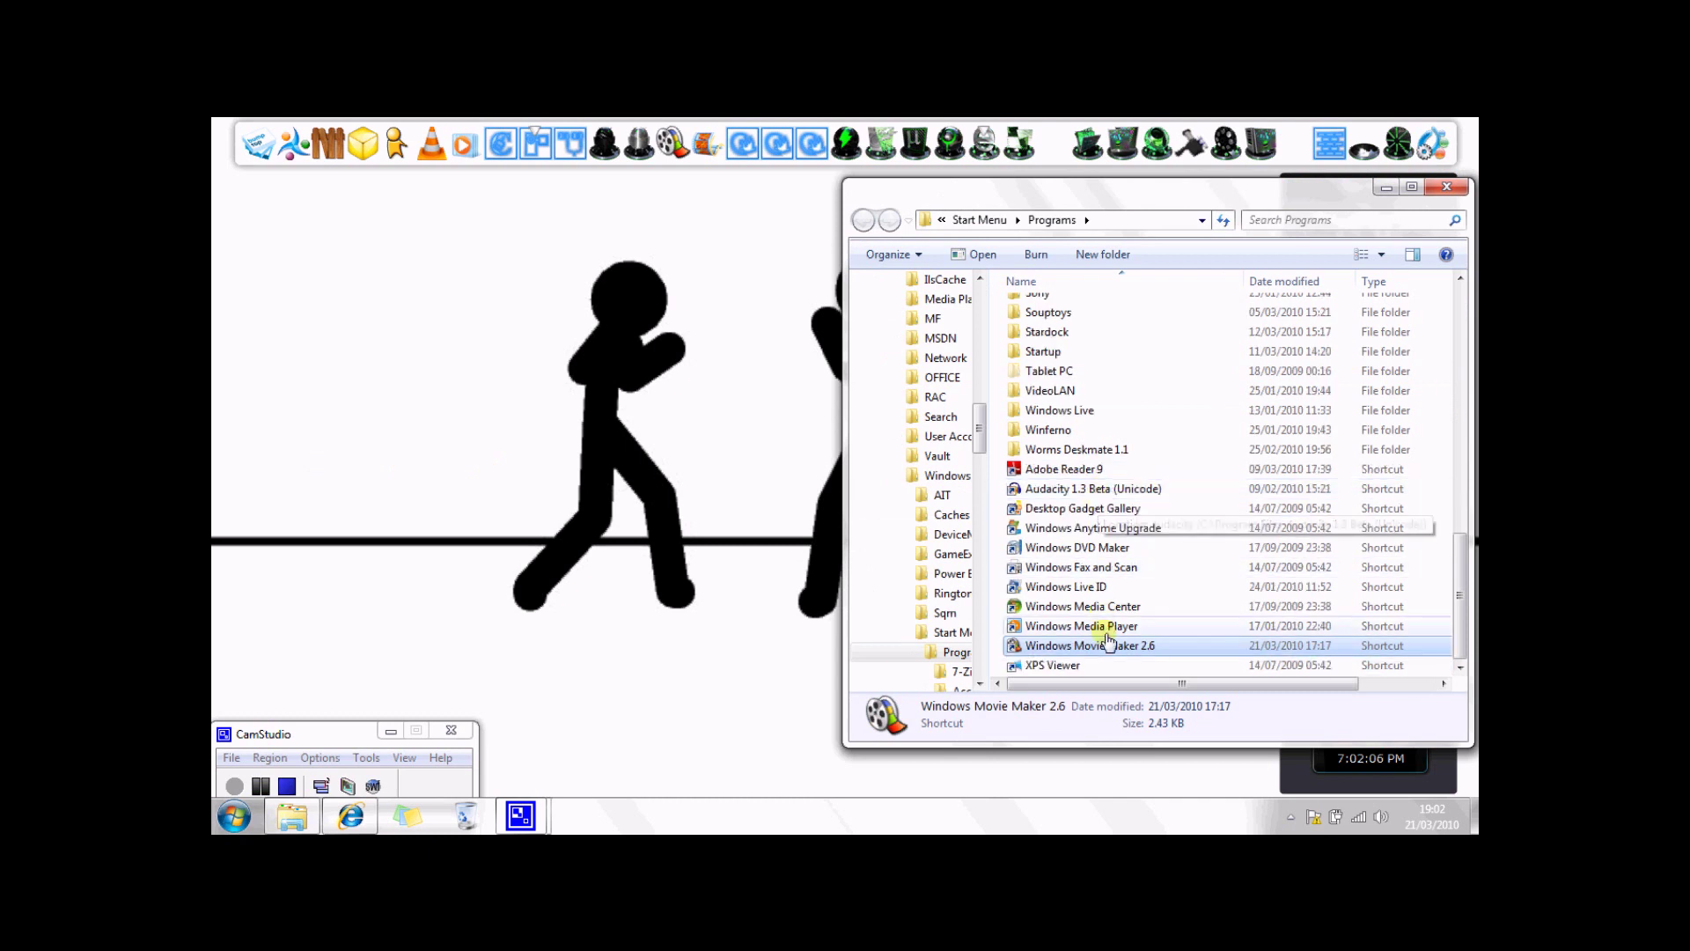
{"action": "right_click", "coordinate": [1077, 648]}
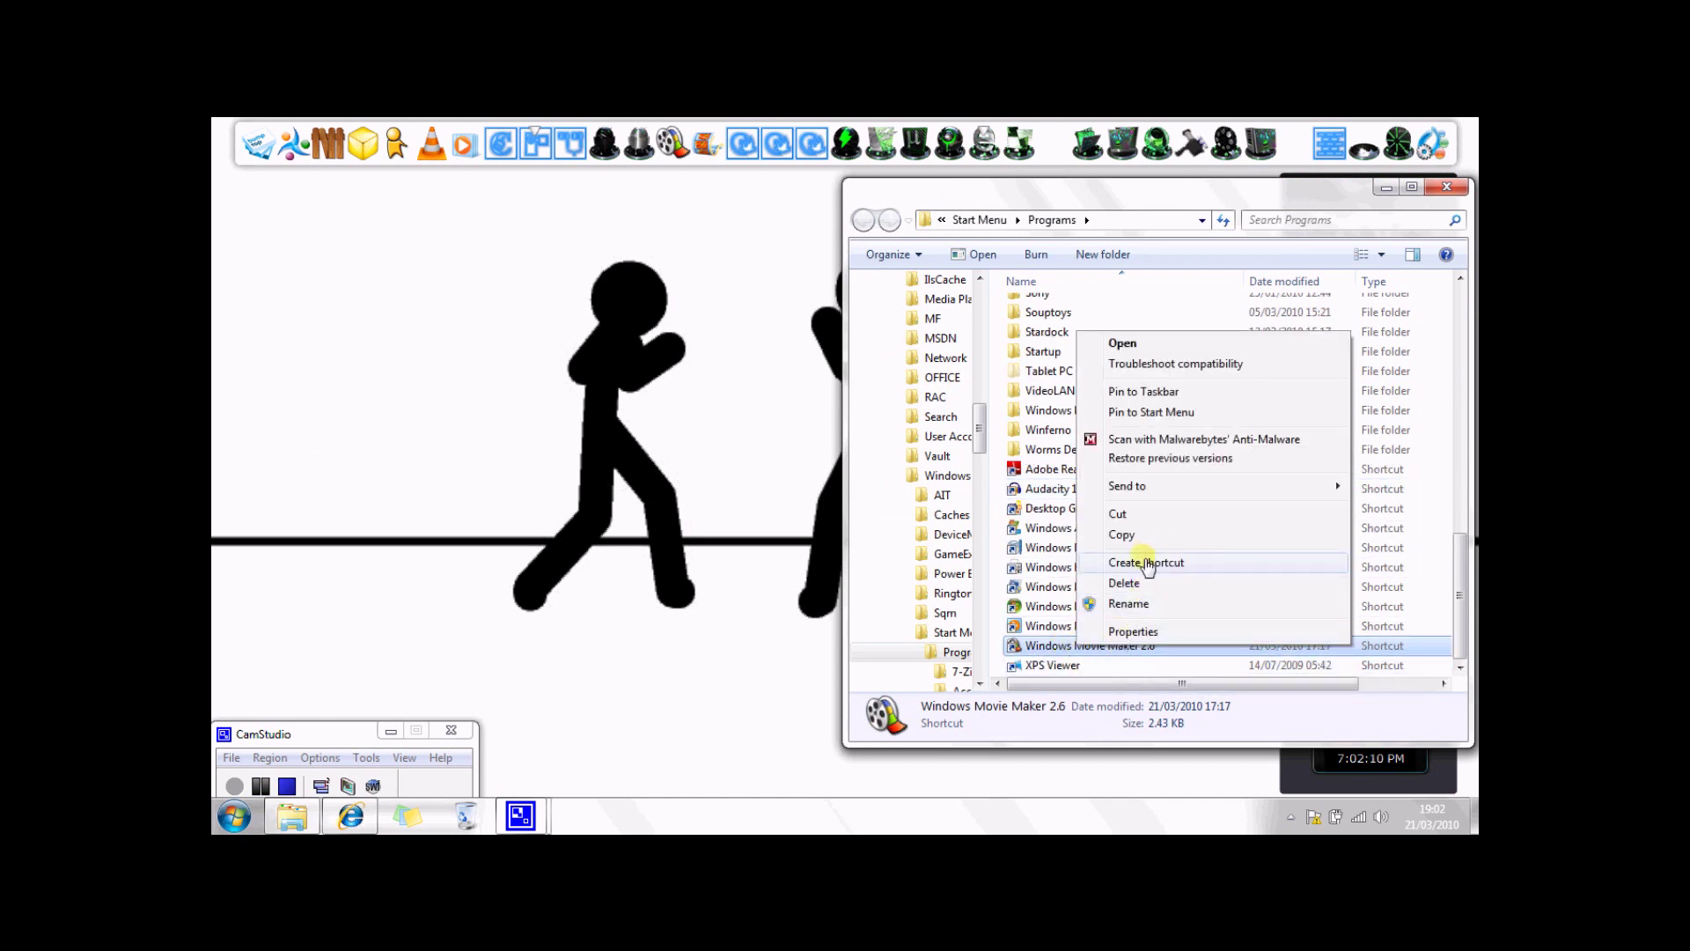
{"action": "left_click", "coordinate": [1147, 563]}
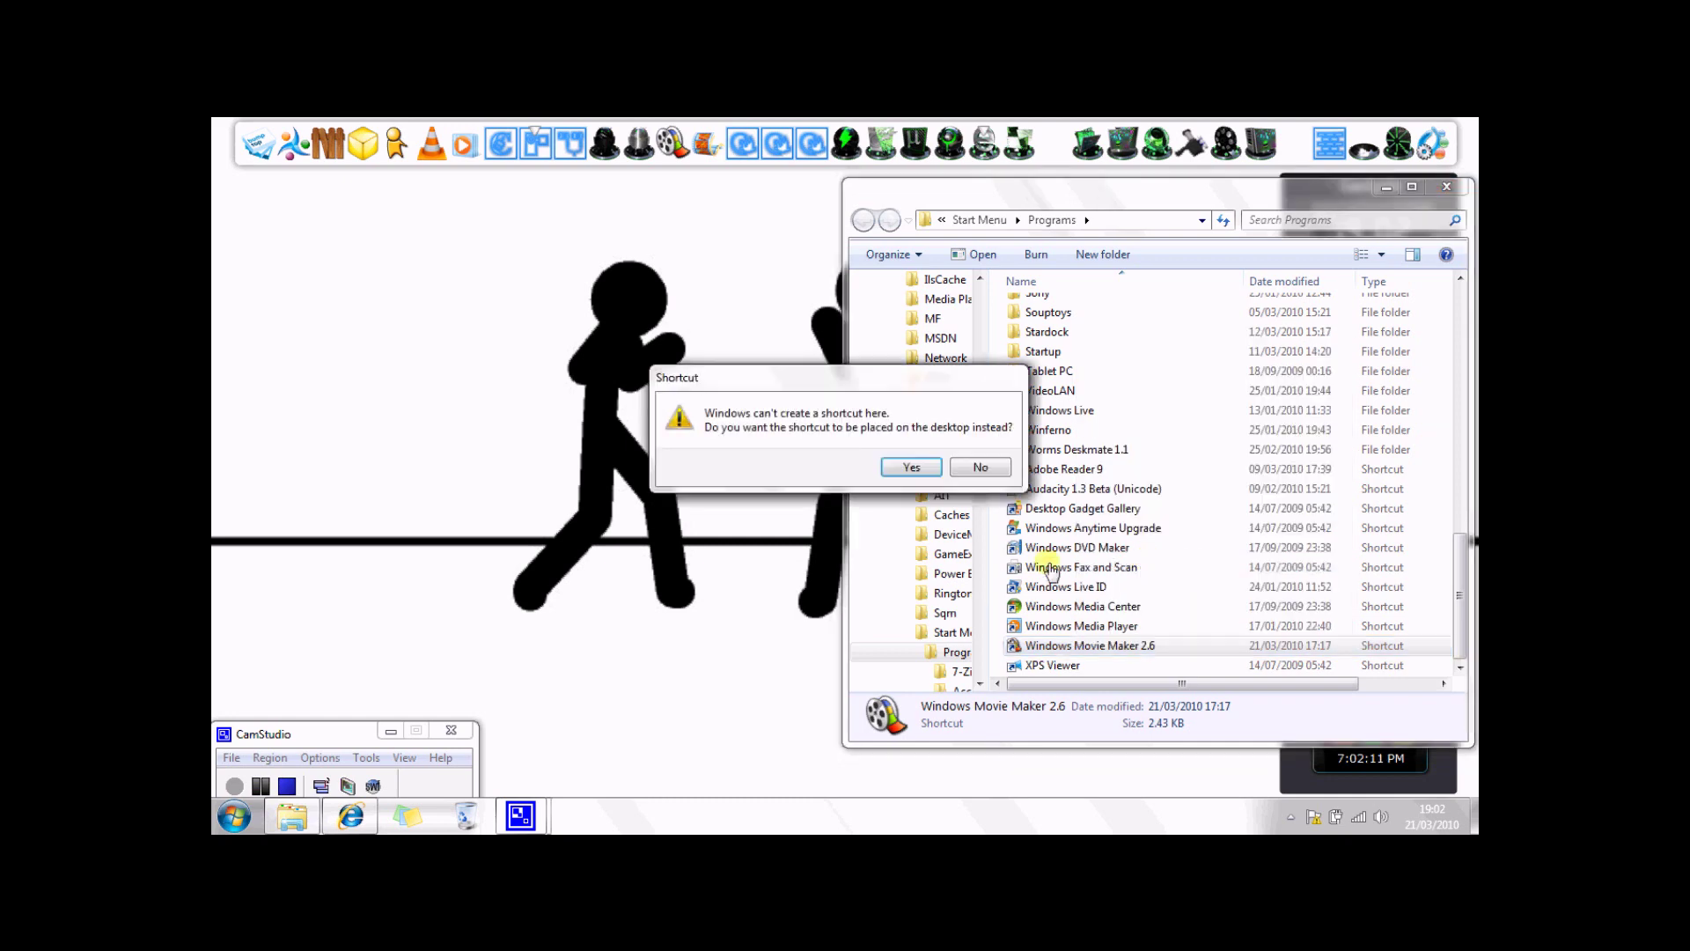
{"action": "left_click", "coordinate": [909, 467]}
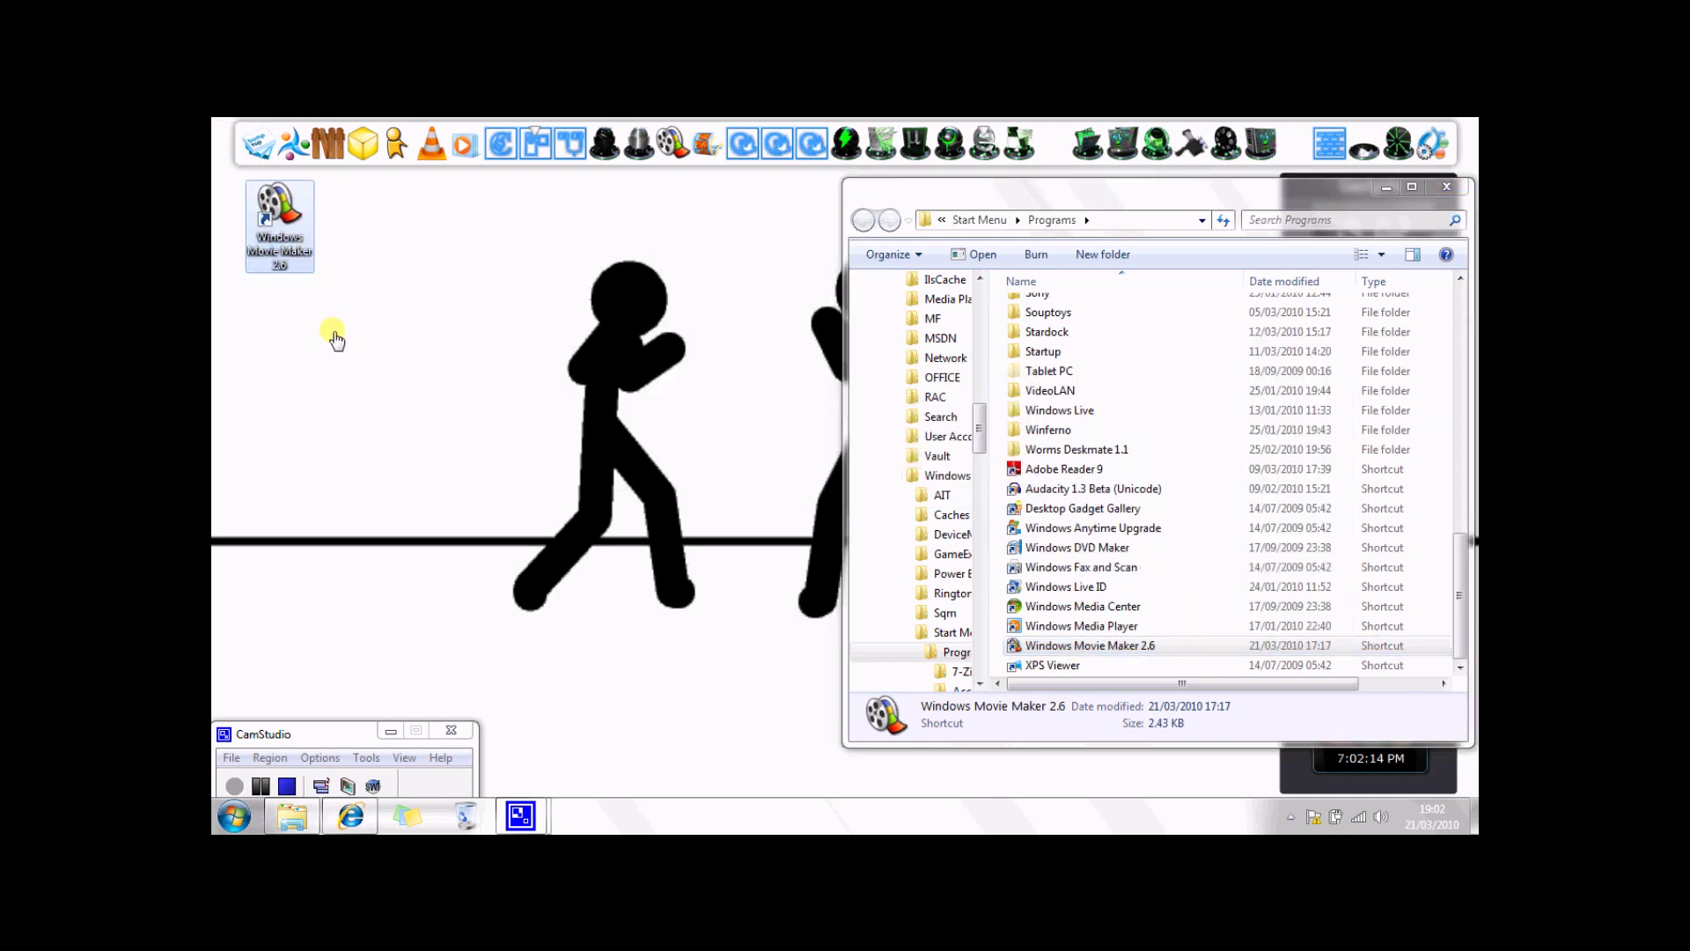
{"action": "left_click", "coordinate": [1446, 187]}
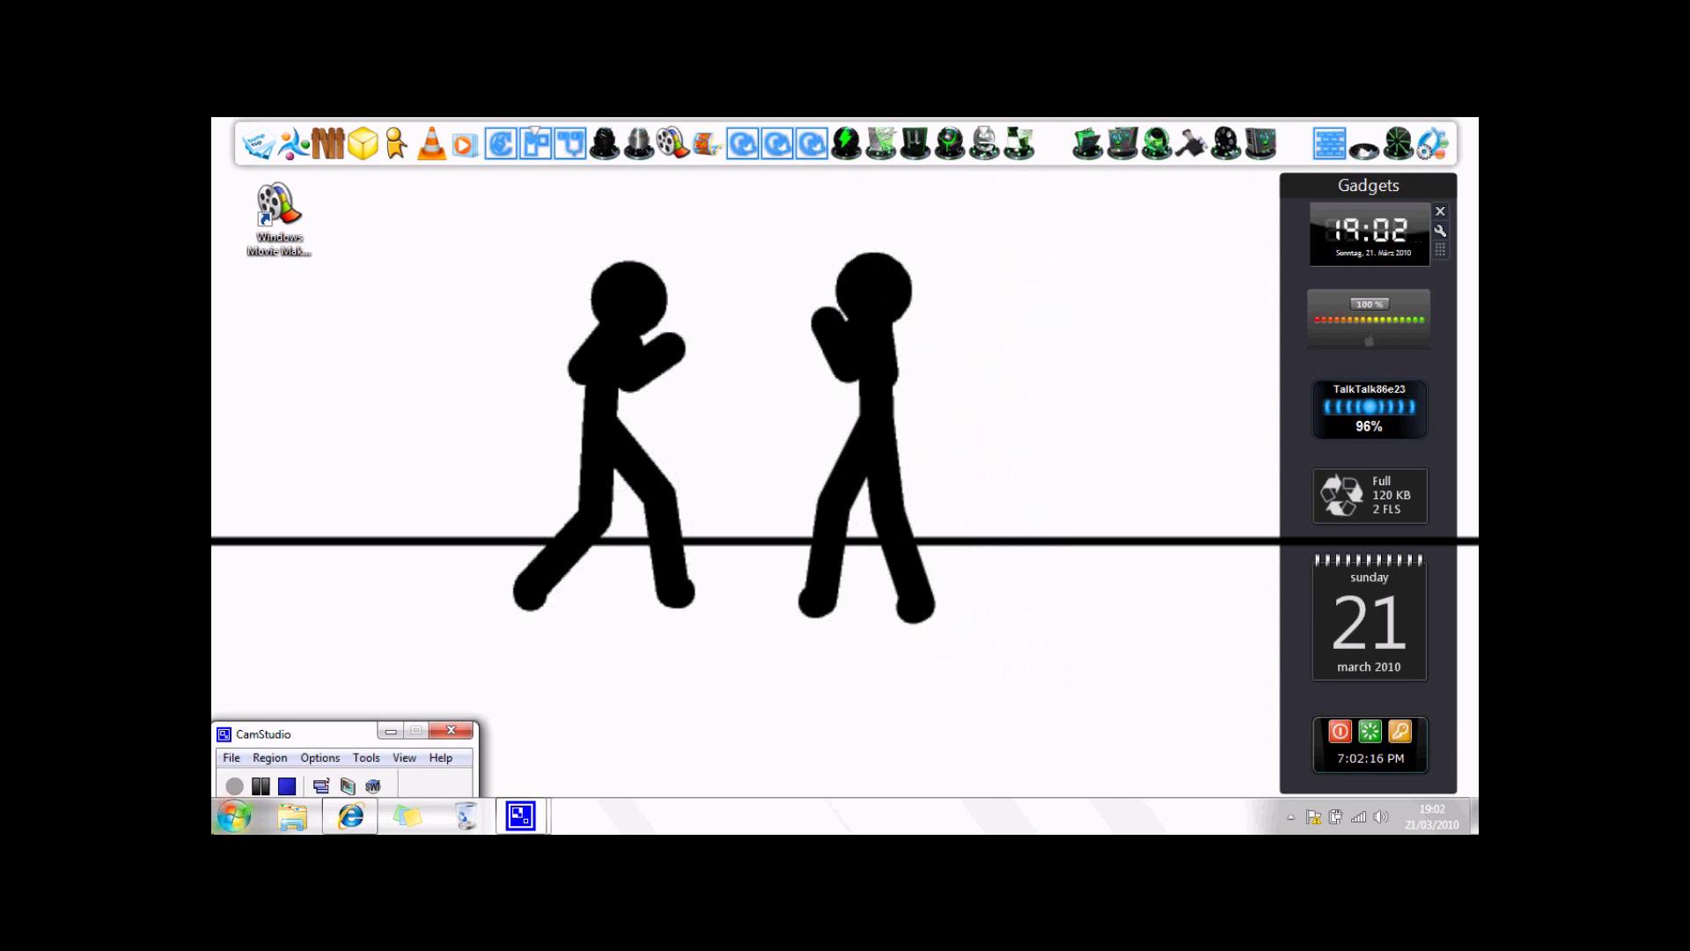
{"action": "left_click", "coordinate": [234, 816]}
Search the Start menu for 'movie maker' and launch Windows Movie Maker 2.6
{"action": "left_click", "coordinate": [282, 771]}
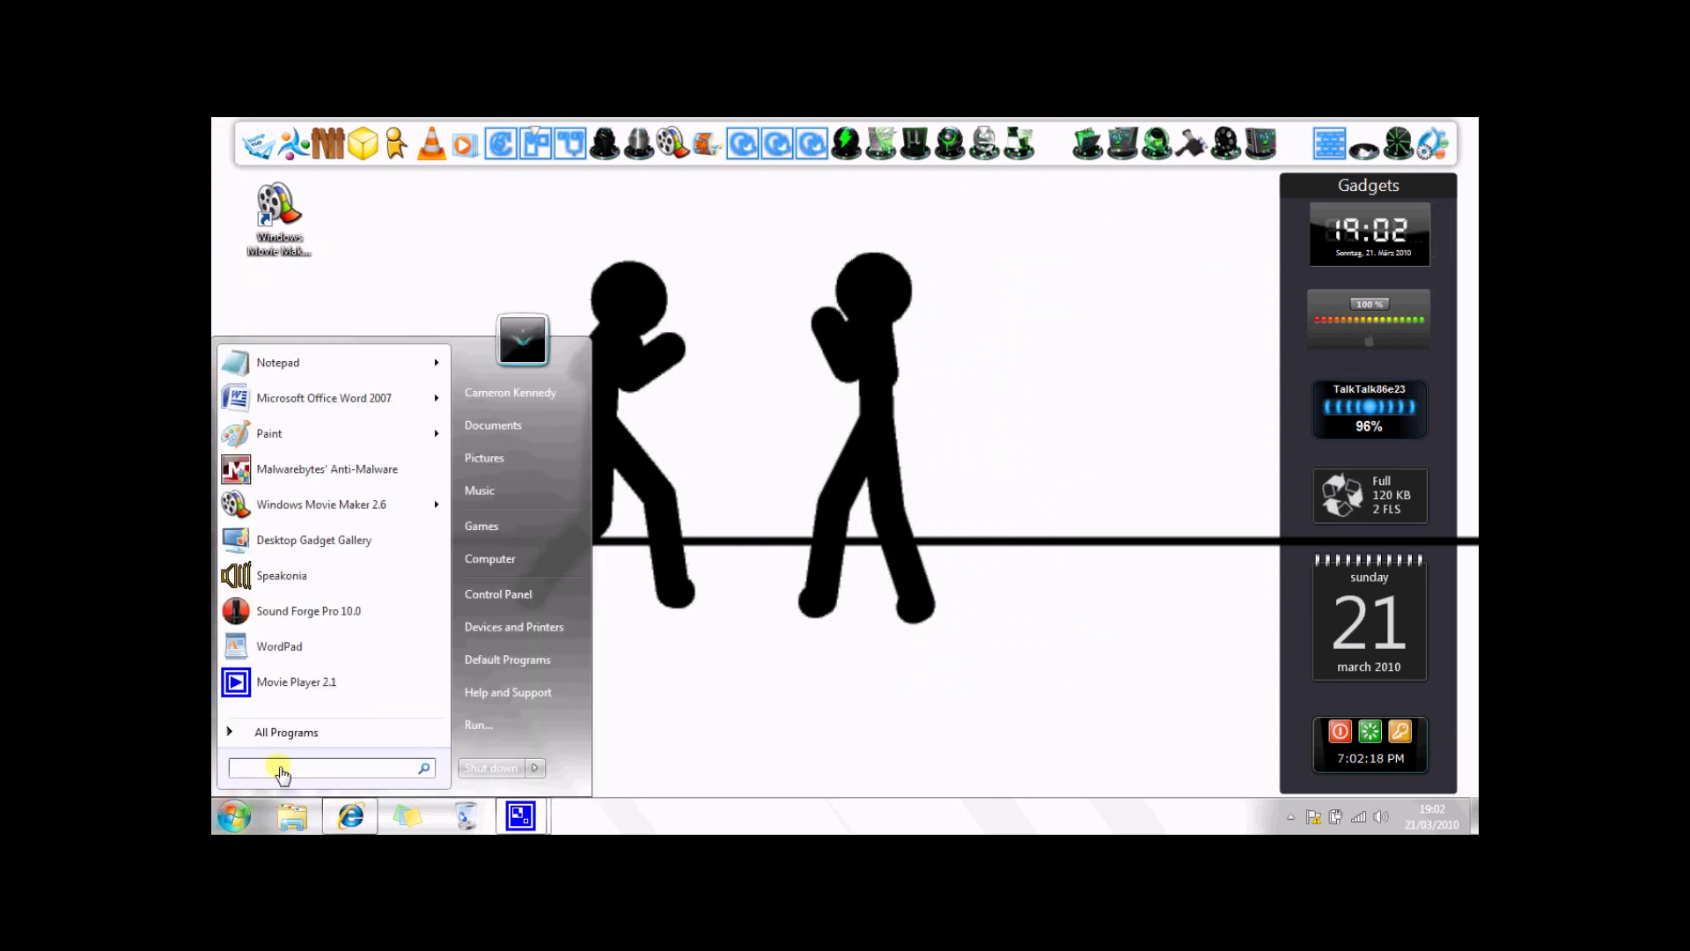
{"action": "type", "text": "mov"}
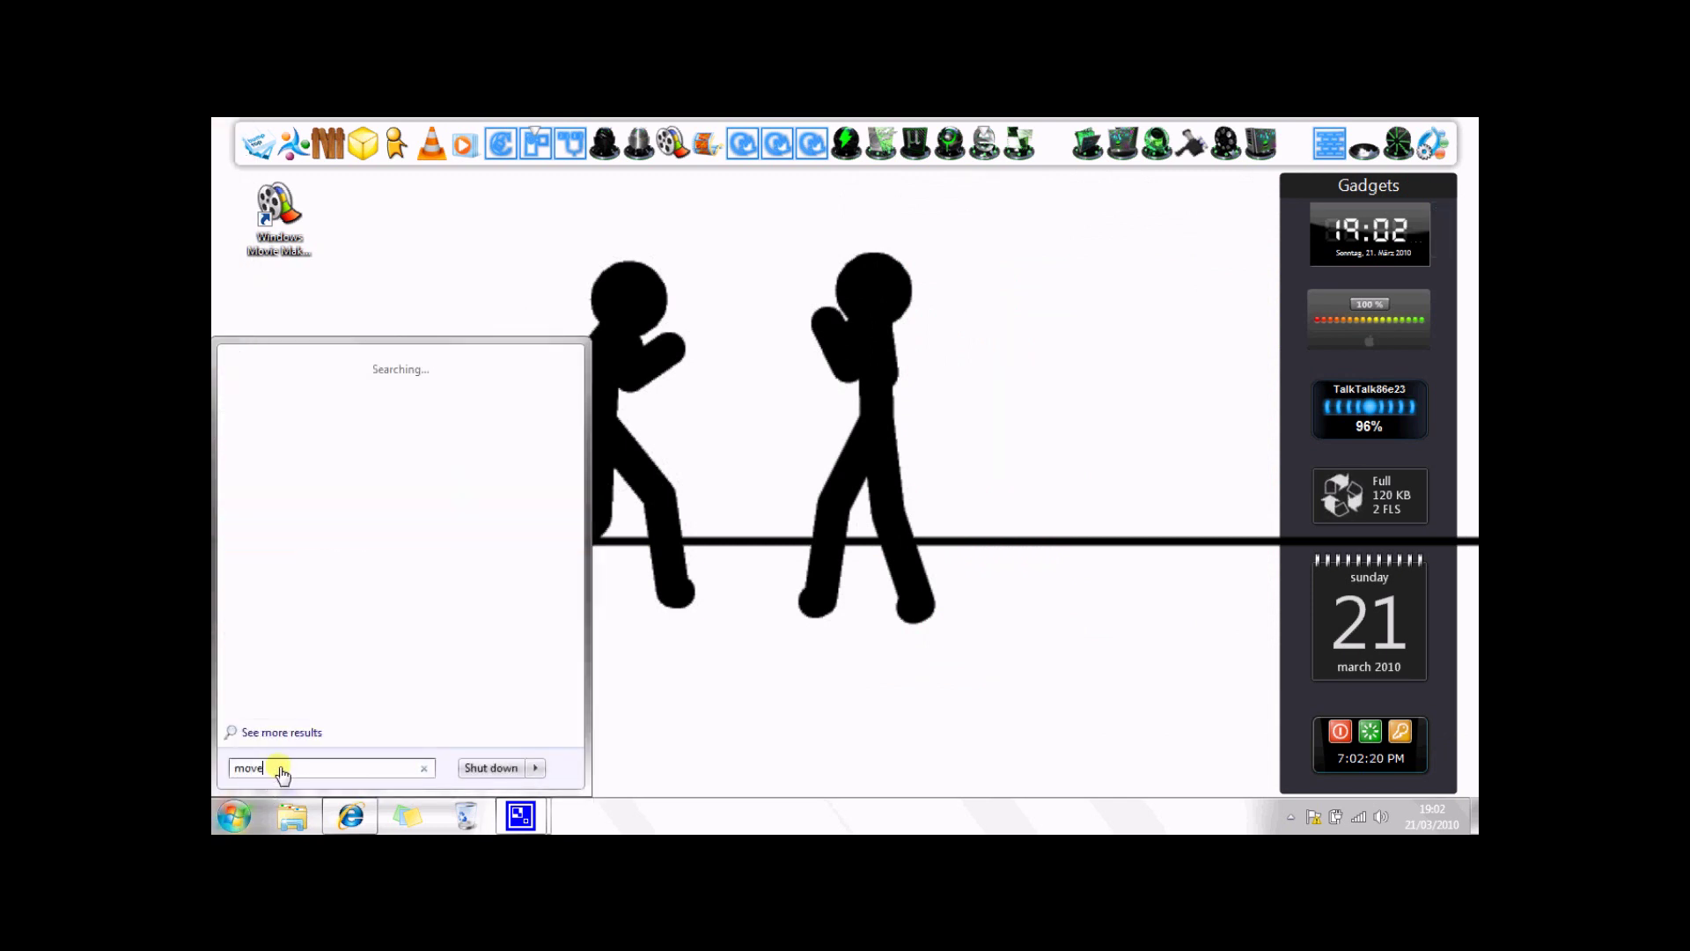
{"action": "type", "text": "e"}
{"action": "key", "text": "BackSpace"}
{"action": "type", "text": "ie ma"}
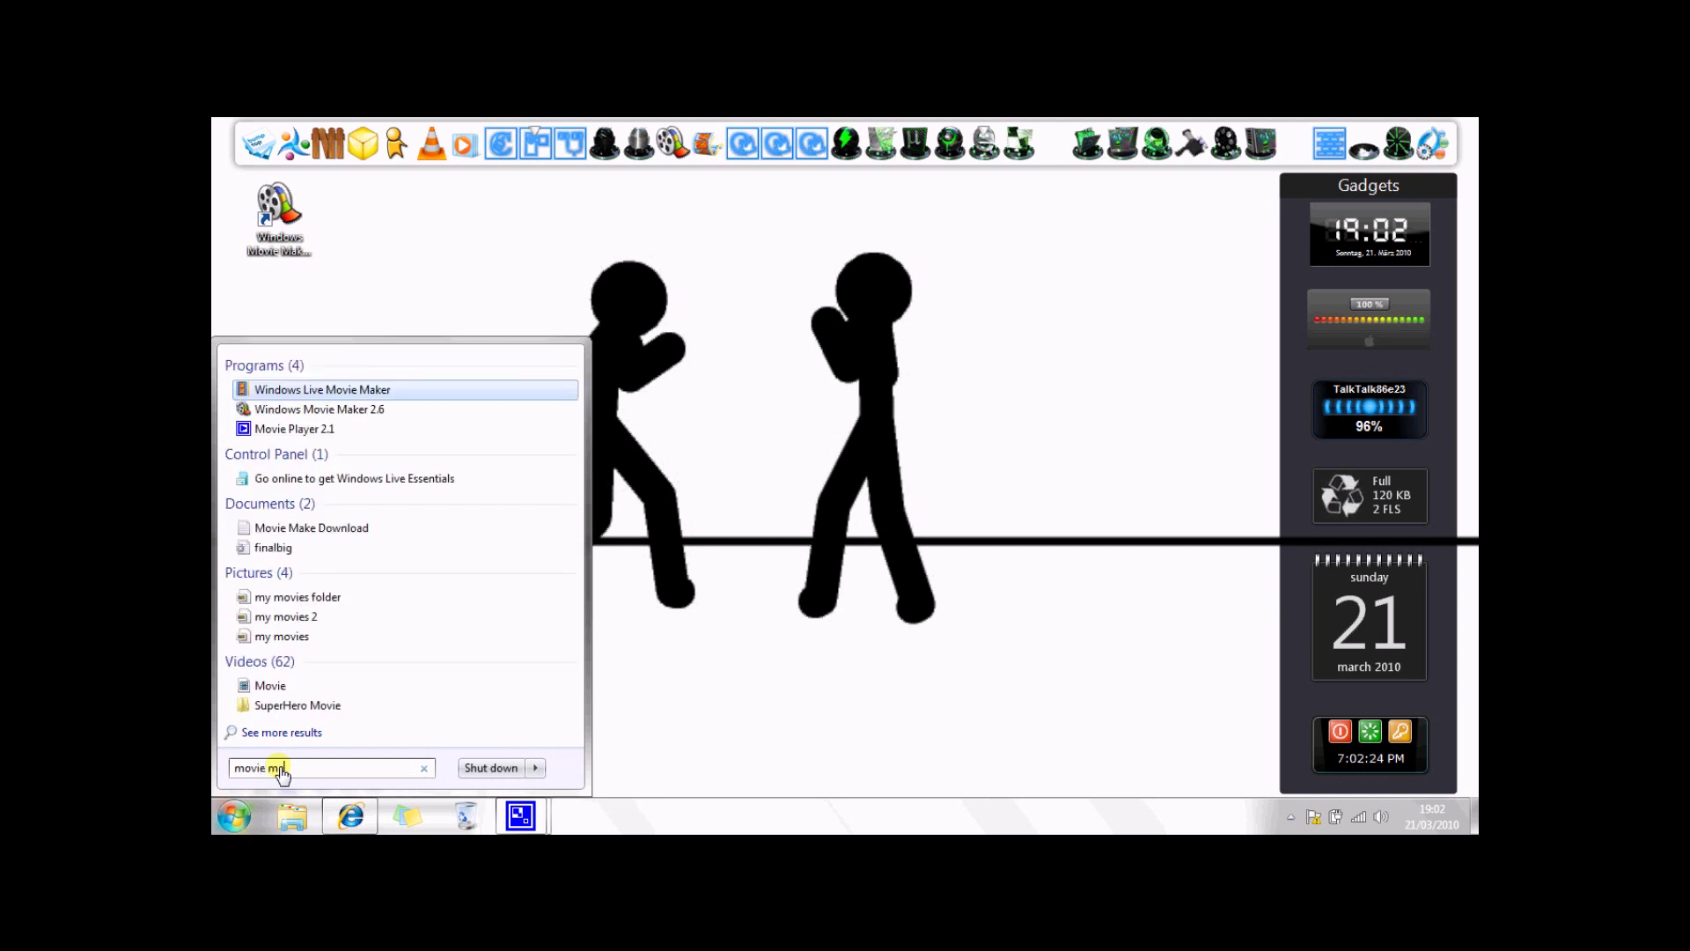
{"action": "type", "text": "ker"}
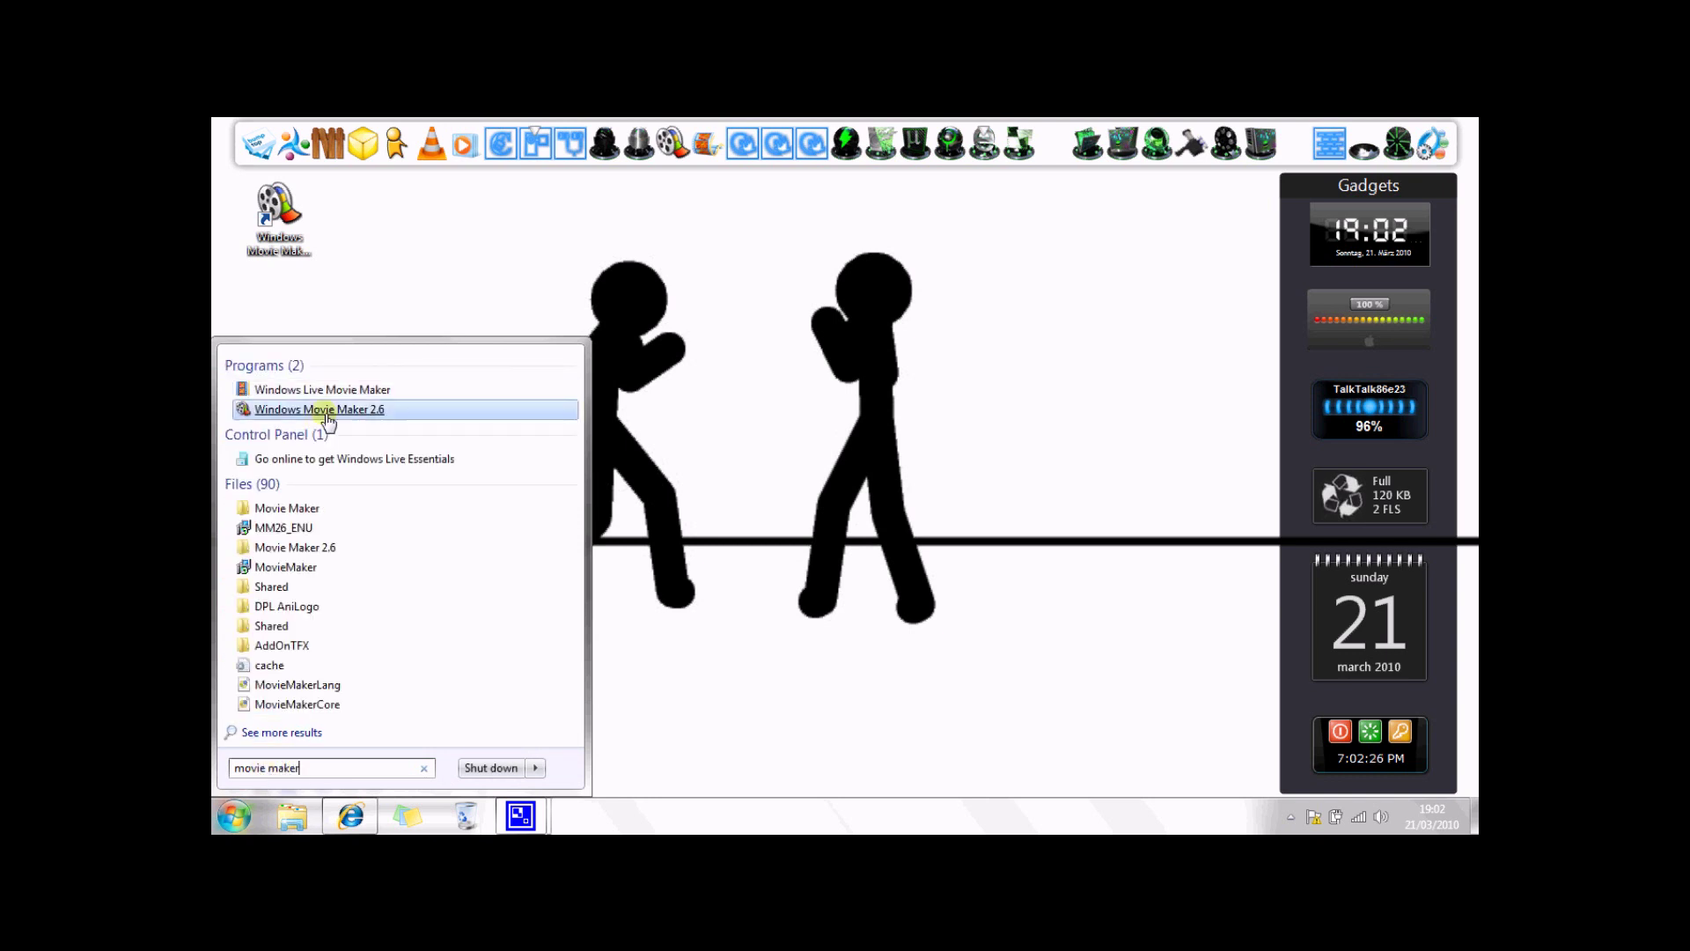
{"action": "left_click", "coordinate": [388, 284]}
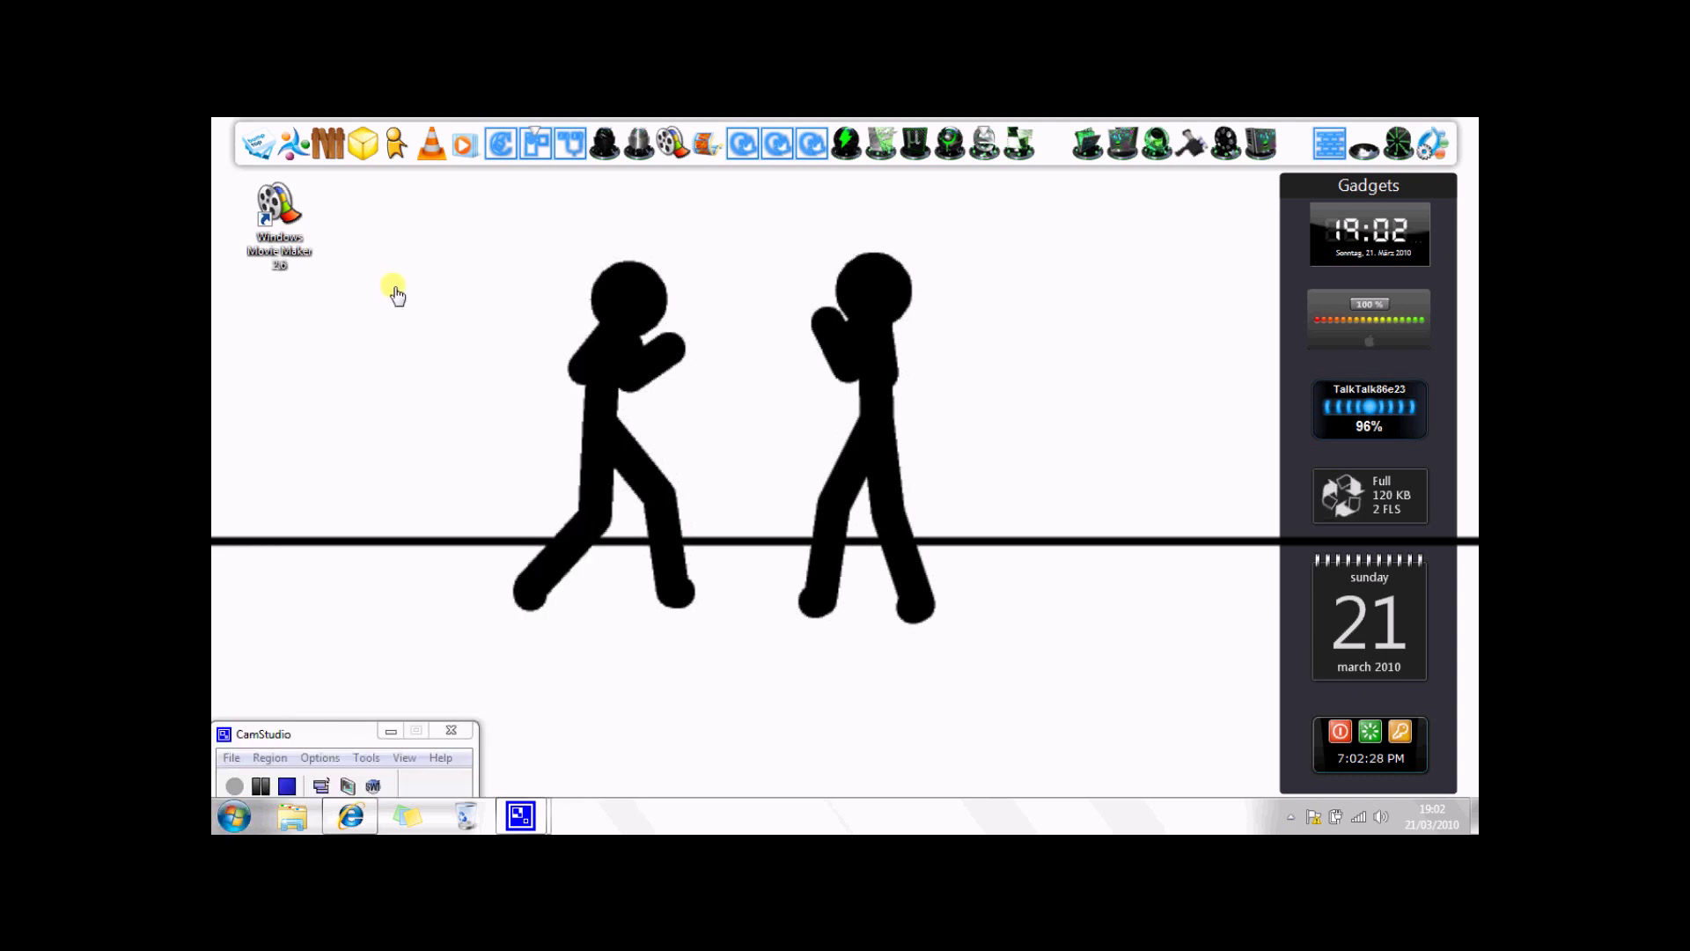
Delete the Movie Maker shortcut from the desktop
{"action": "left_click_drag", "start_coordinate": [308, 249], "coordinate": [389, 317]}
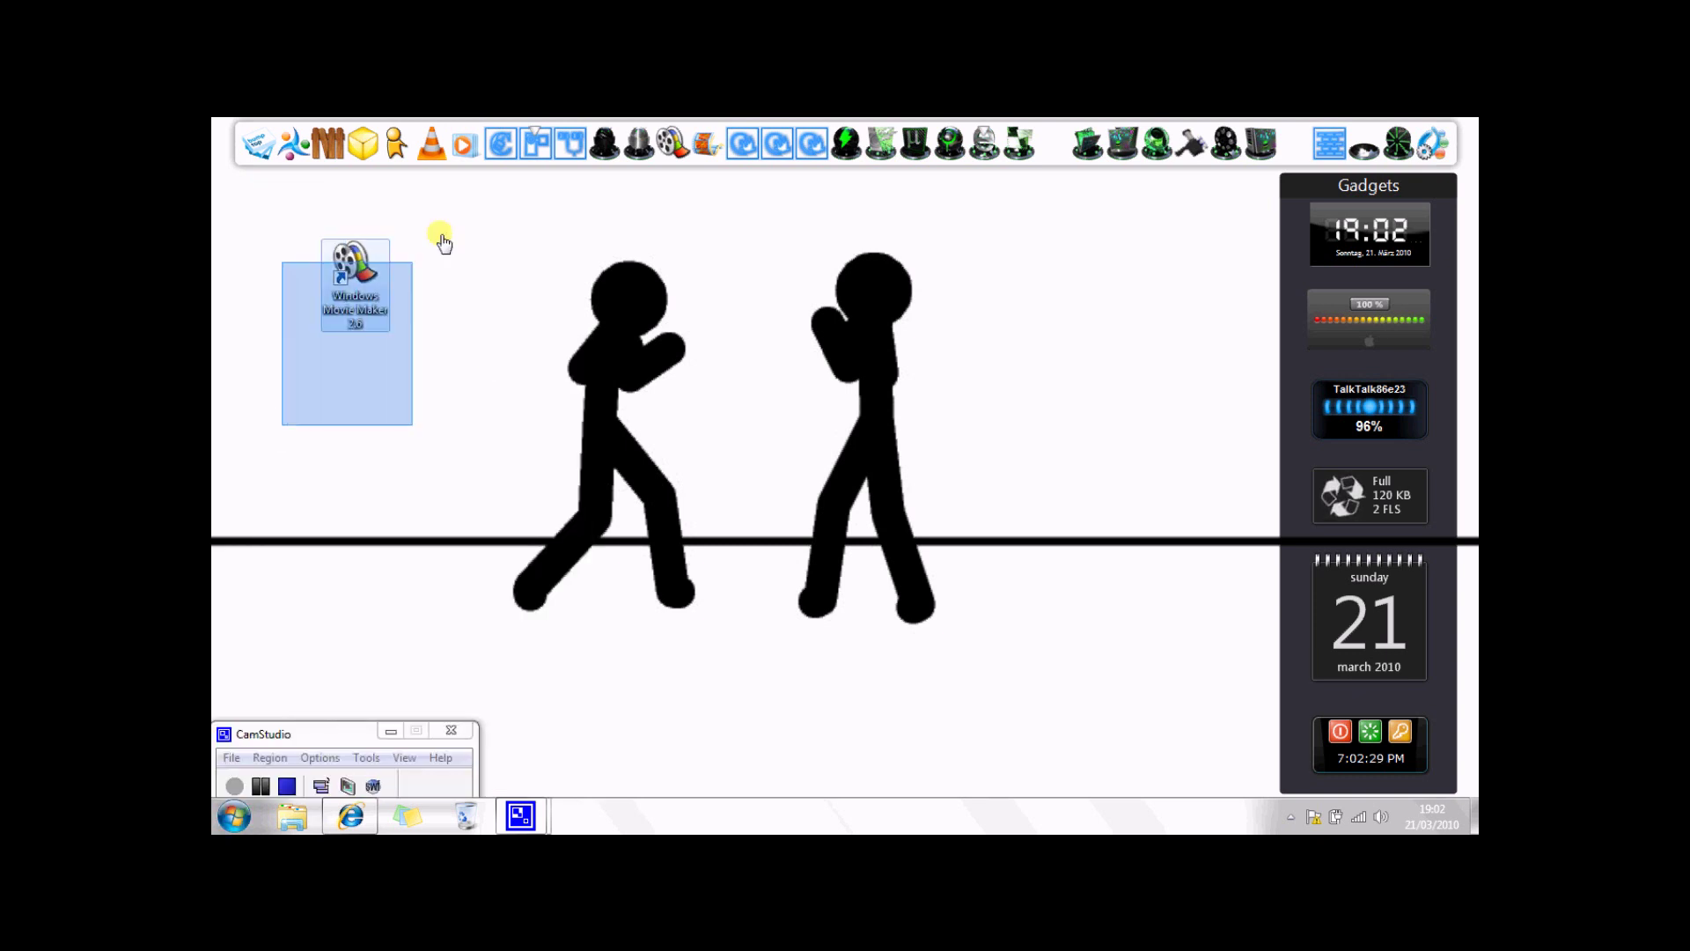
{"action": "key", "text": "Delete"}
{"action": "key", "text": "Return"}
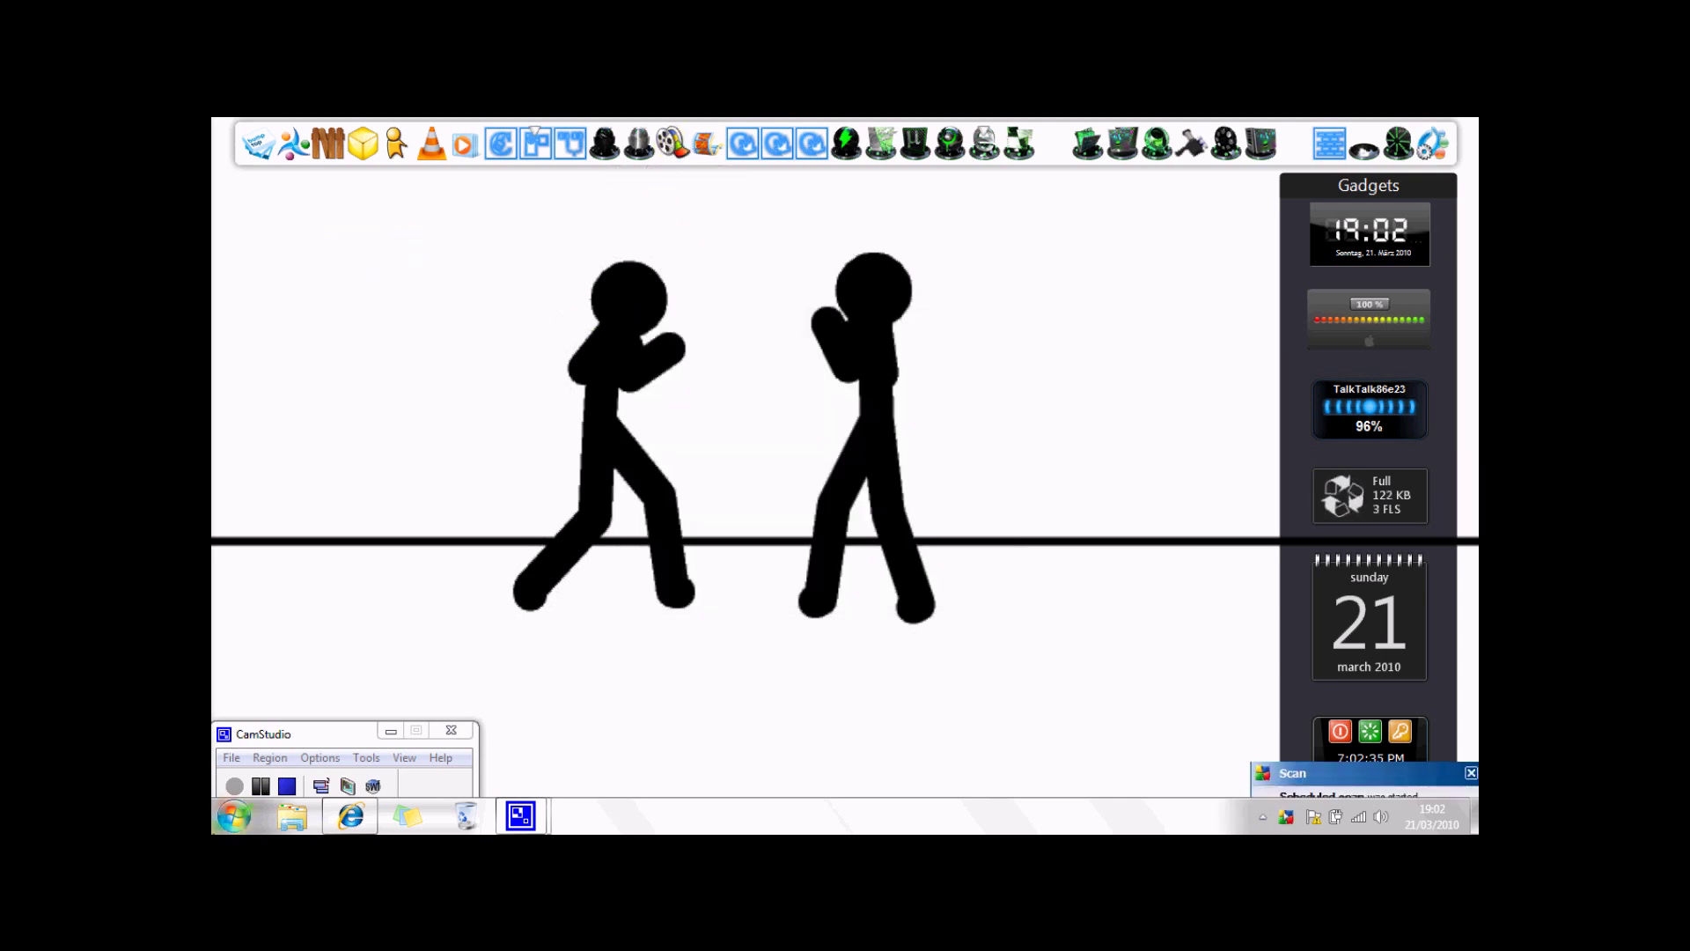
Launch Pivot, close the Readme, and maximize the window
{"action": "mouse_move", "coordinate": [213, 476]}
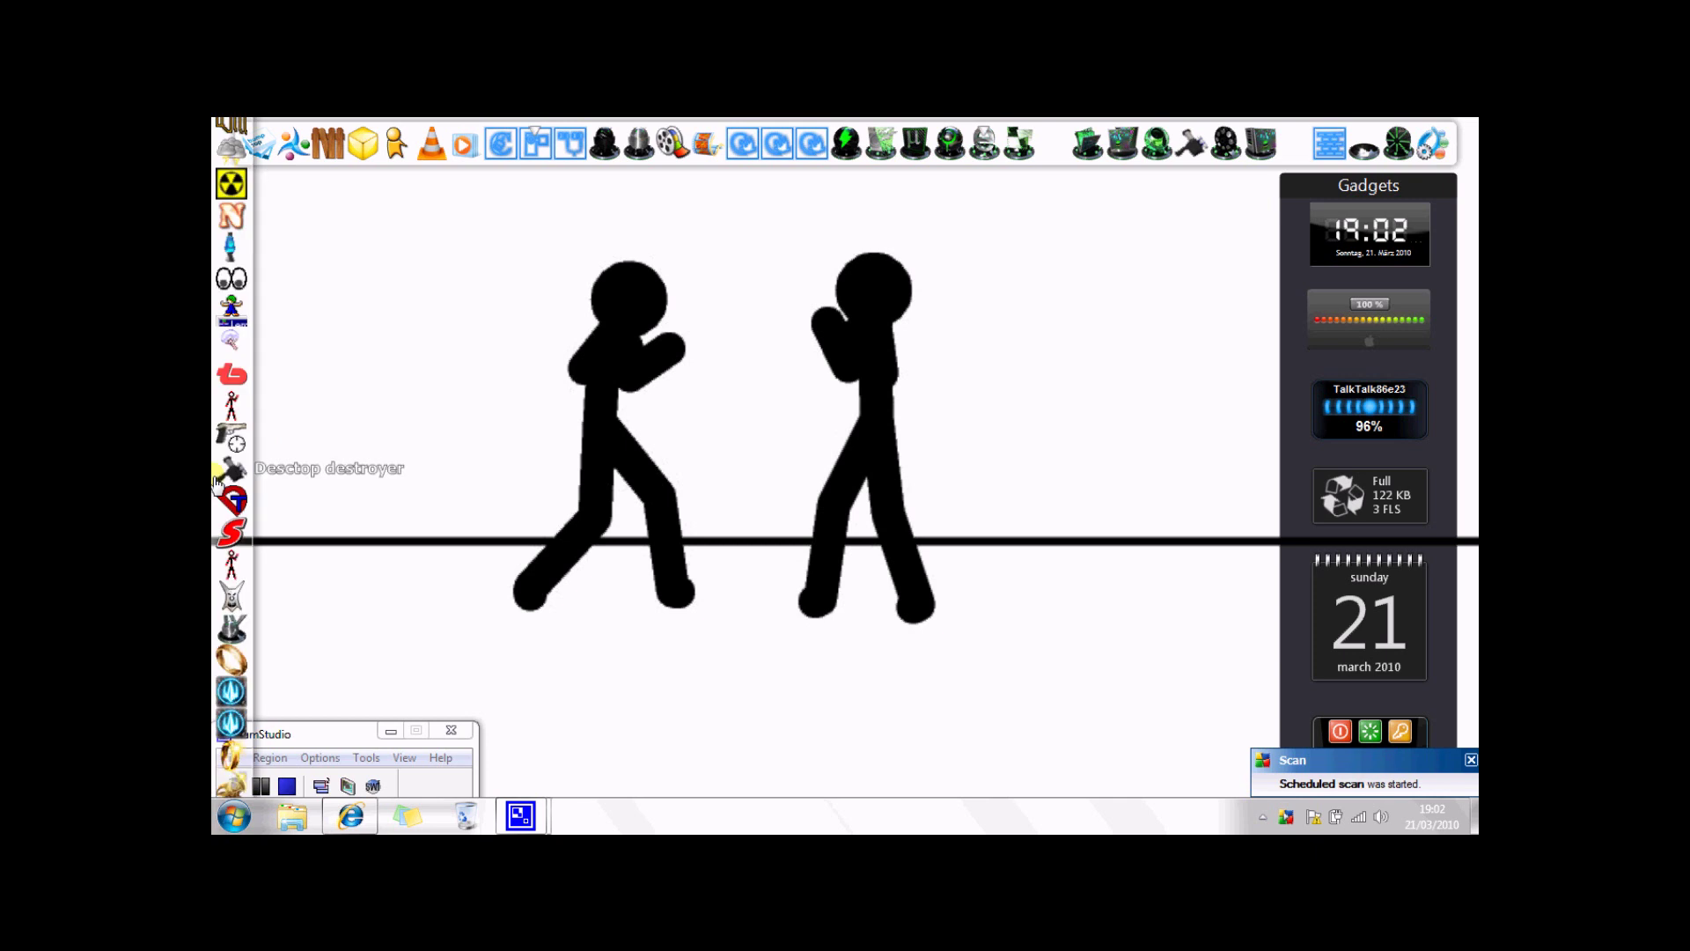
{"action": "left_click", "coordinate": [236, 581]}
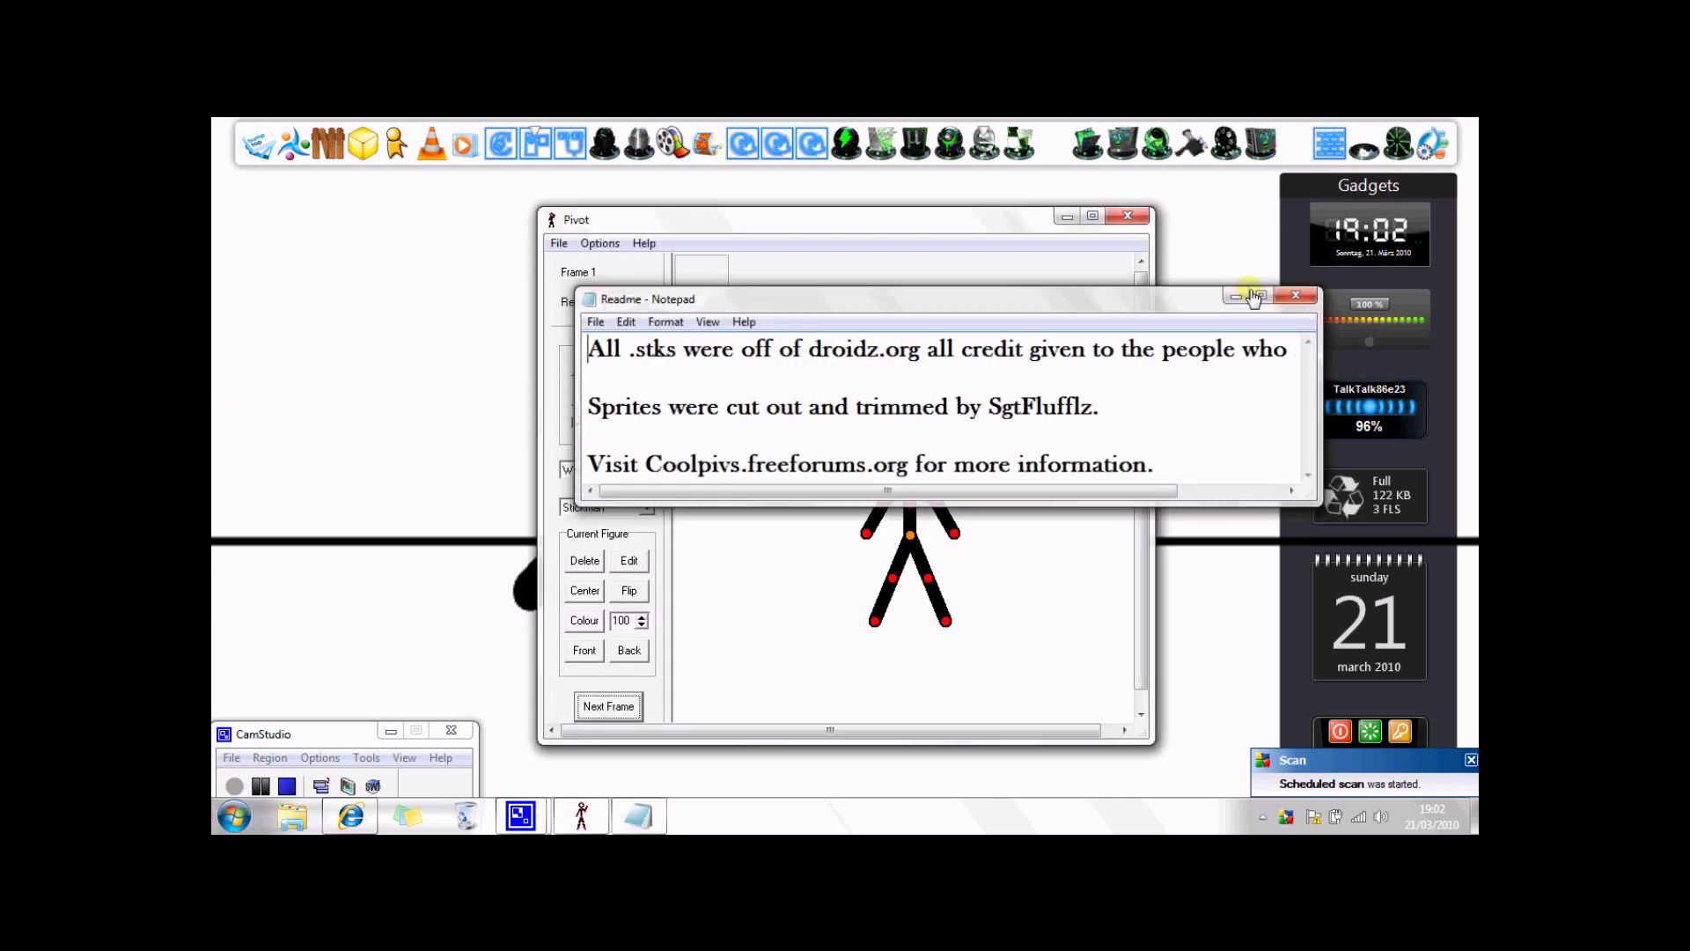
{"action": "left_click", "coordinate": [1312, 291]}
{"action": "left_click", "coordinate": [1092, 215]}
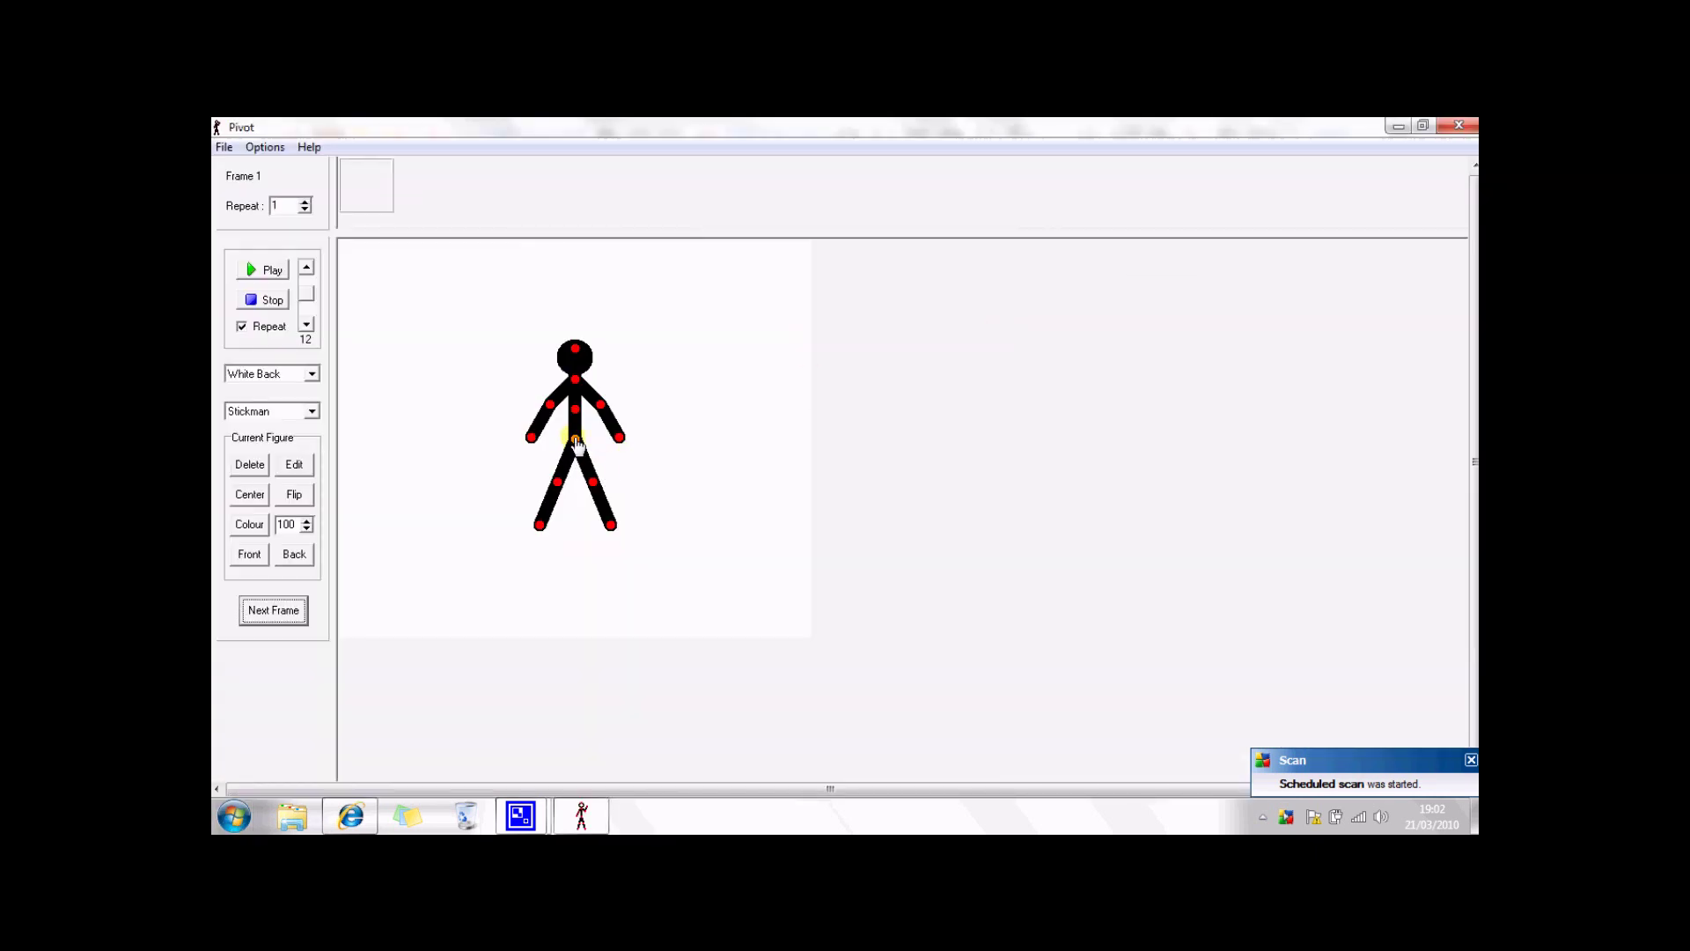
Animate the stickman by moving it across successive frames
{"action": "left_click_drag", "start_coordinate": [579, 446], "coordinate": [509, 473]}
{"action": "key", "text": "Return"}
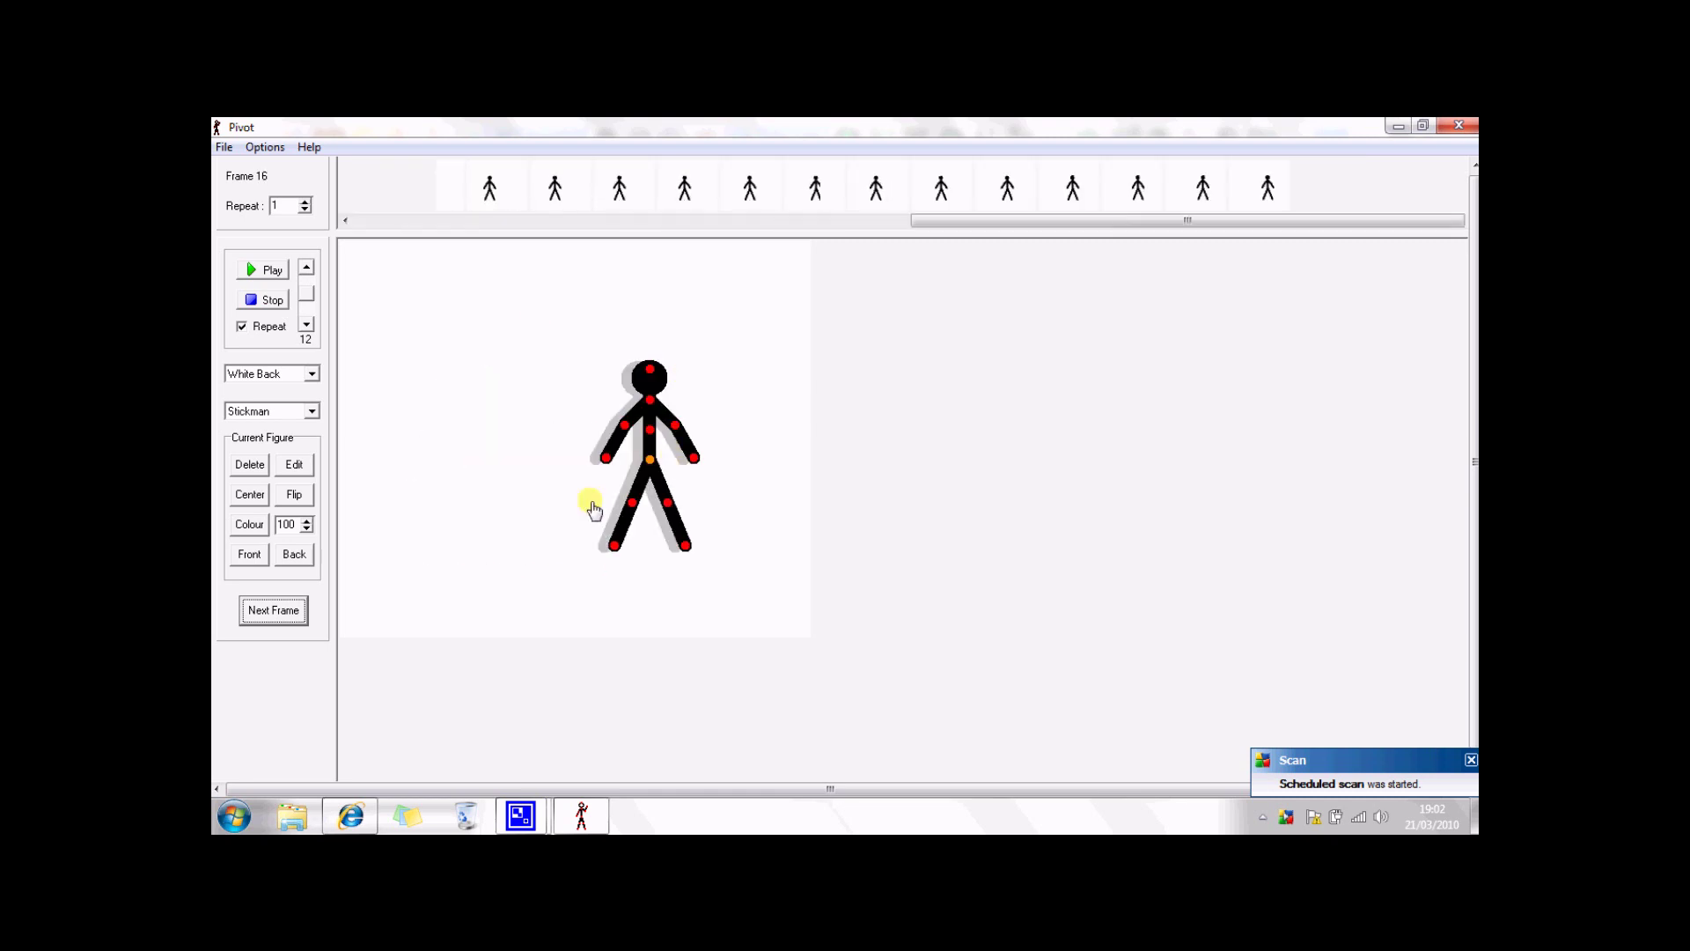
{"action": "left_click_drag", "start_coordinate": [648, 463], "coordinate": [674, 440]}
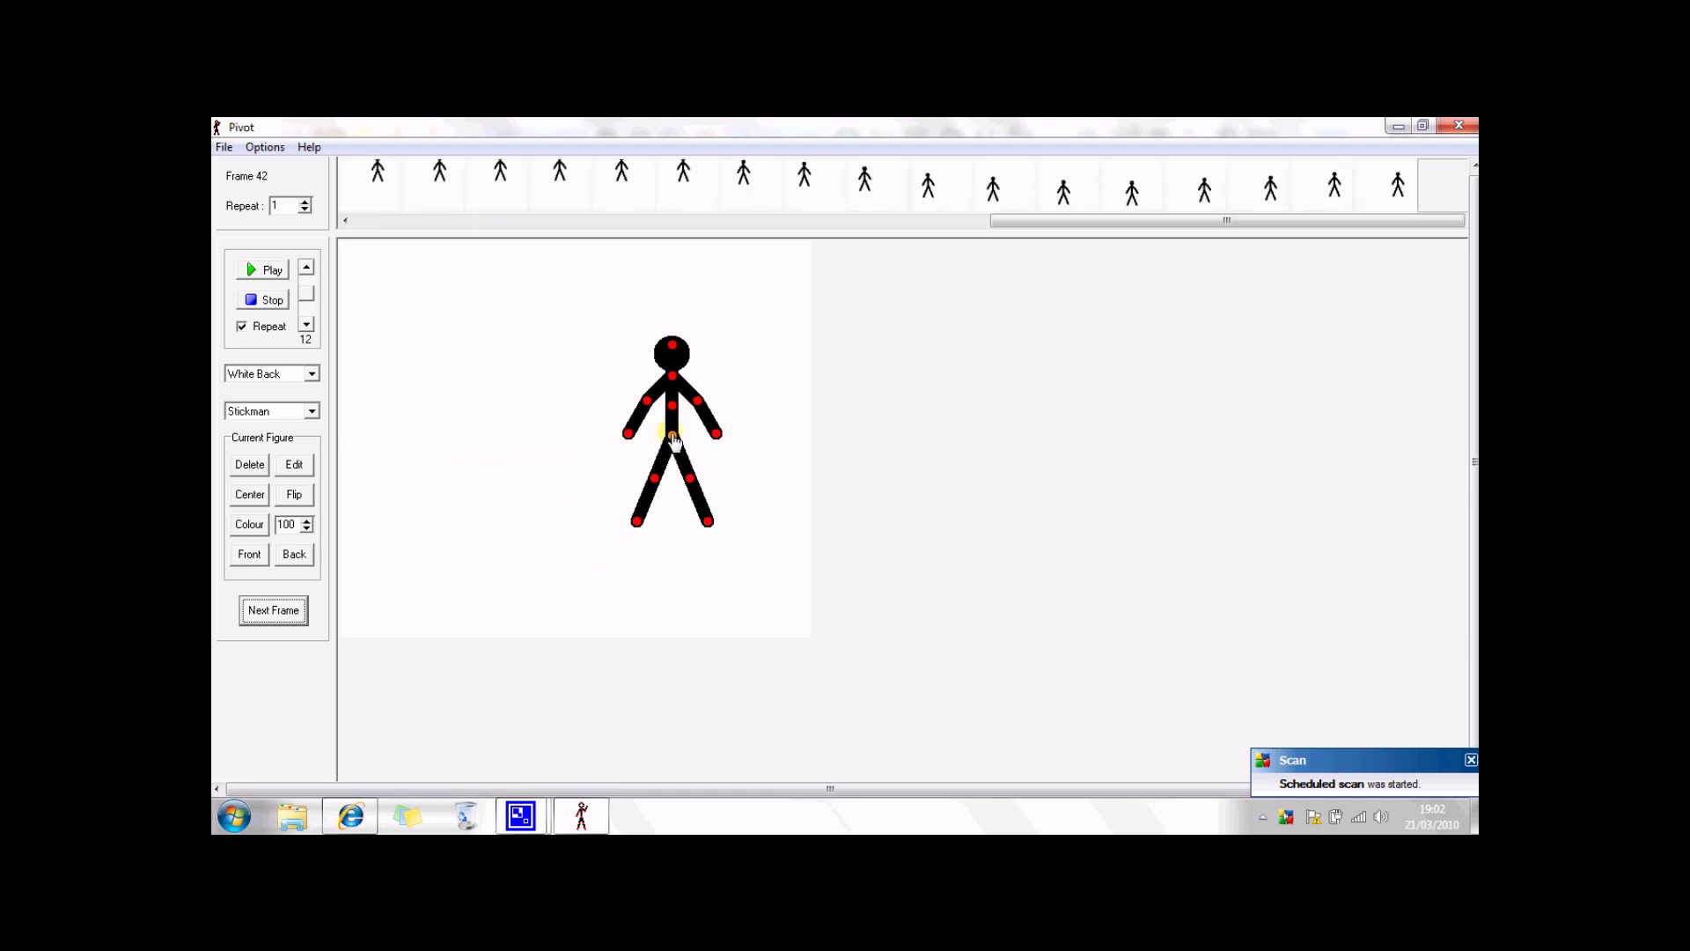
{"action": "left_click", "coordinate": [225, 150]}
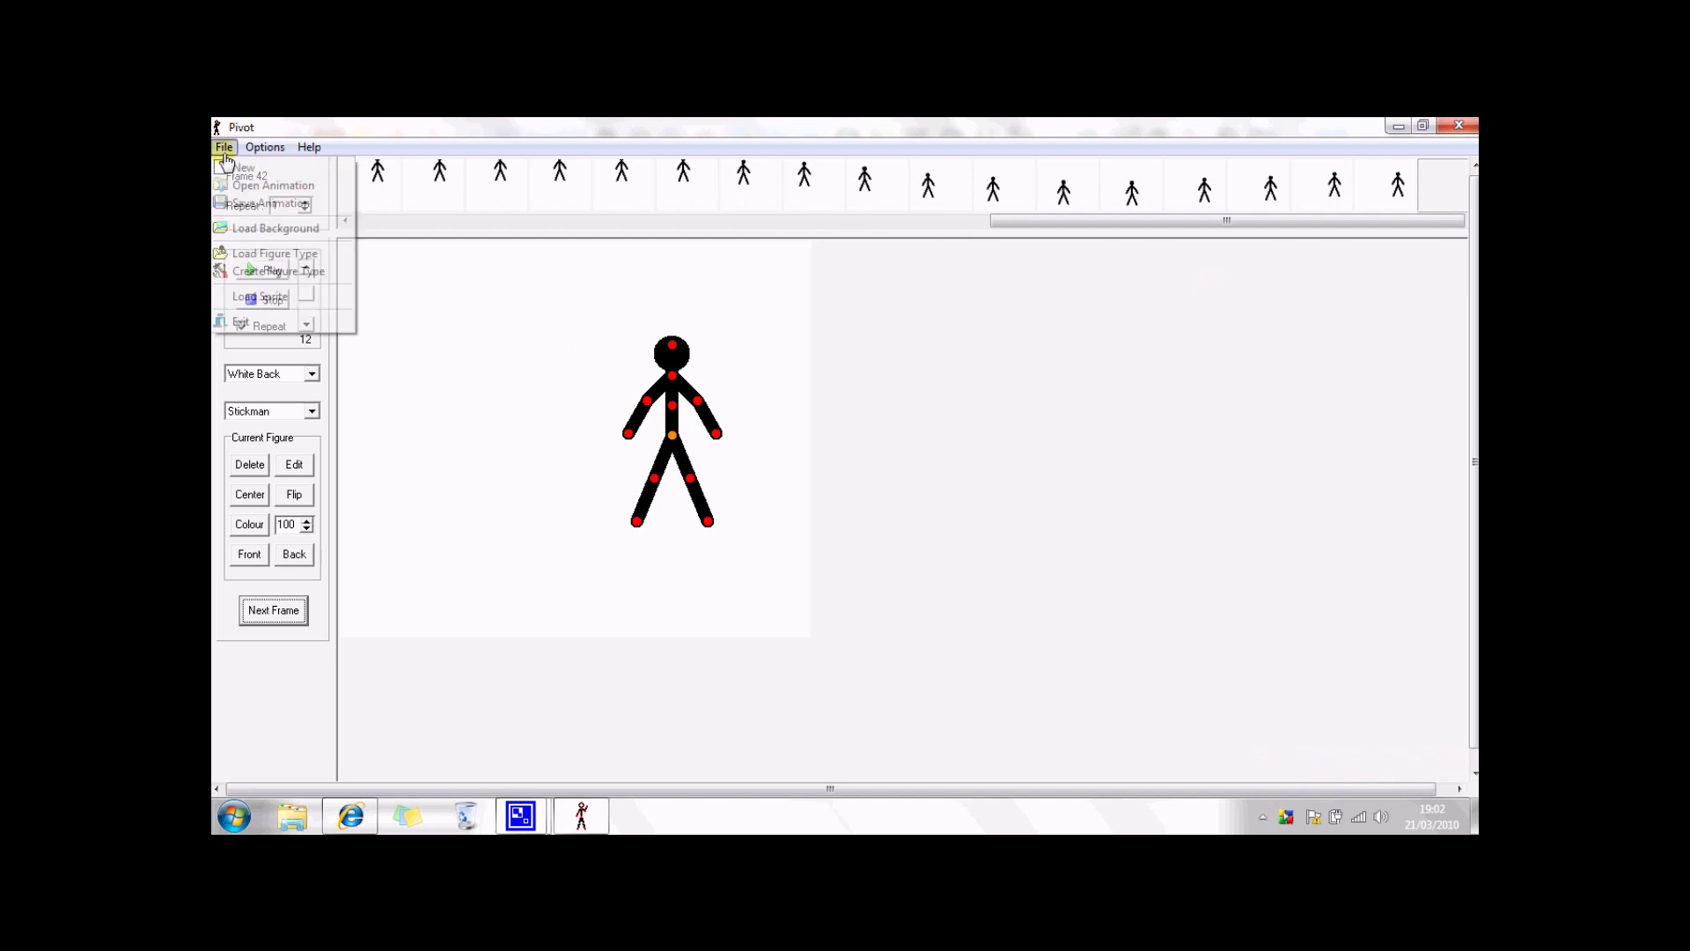
Save the animation to the Desktop as an animated GIF named Exsample
{"action": "left_click", "coordinate": [254, 205]}
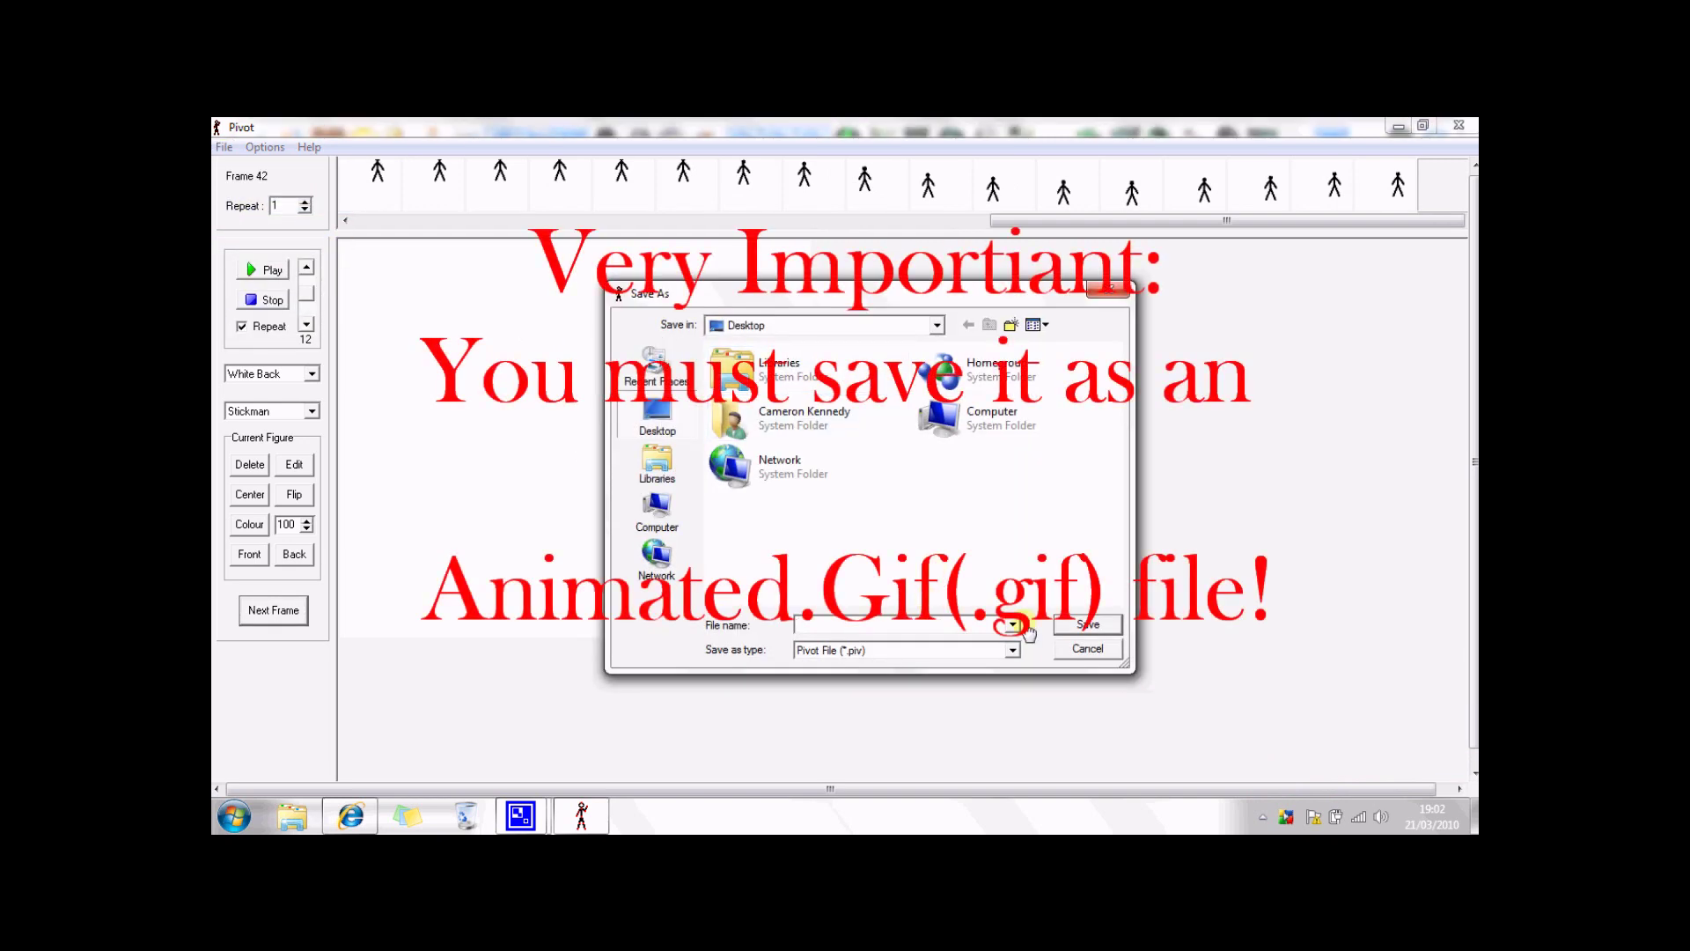
{"action": "left_click", "coordinate": [1012, 651]}
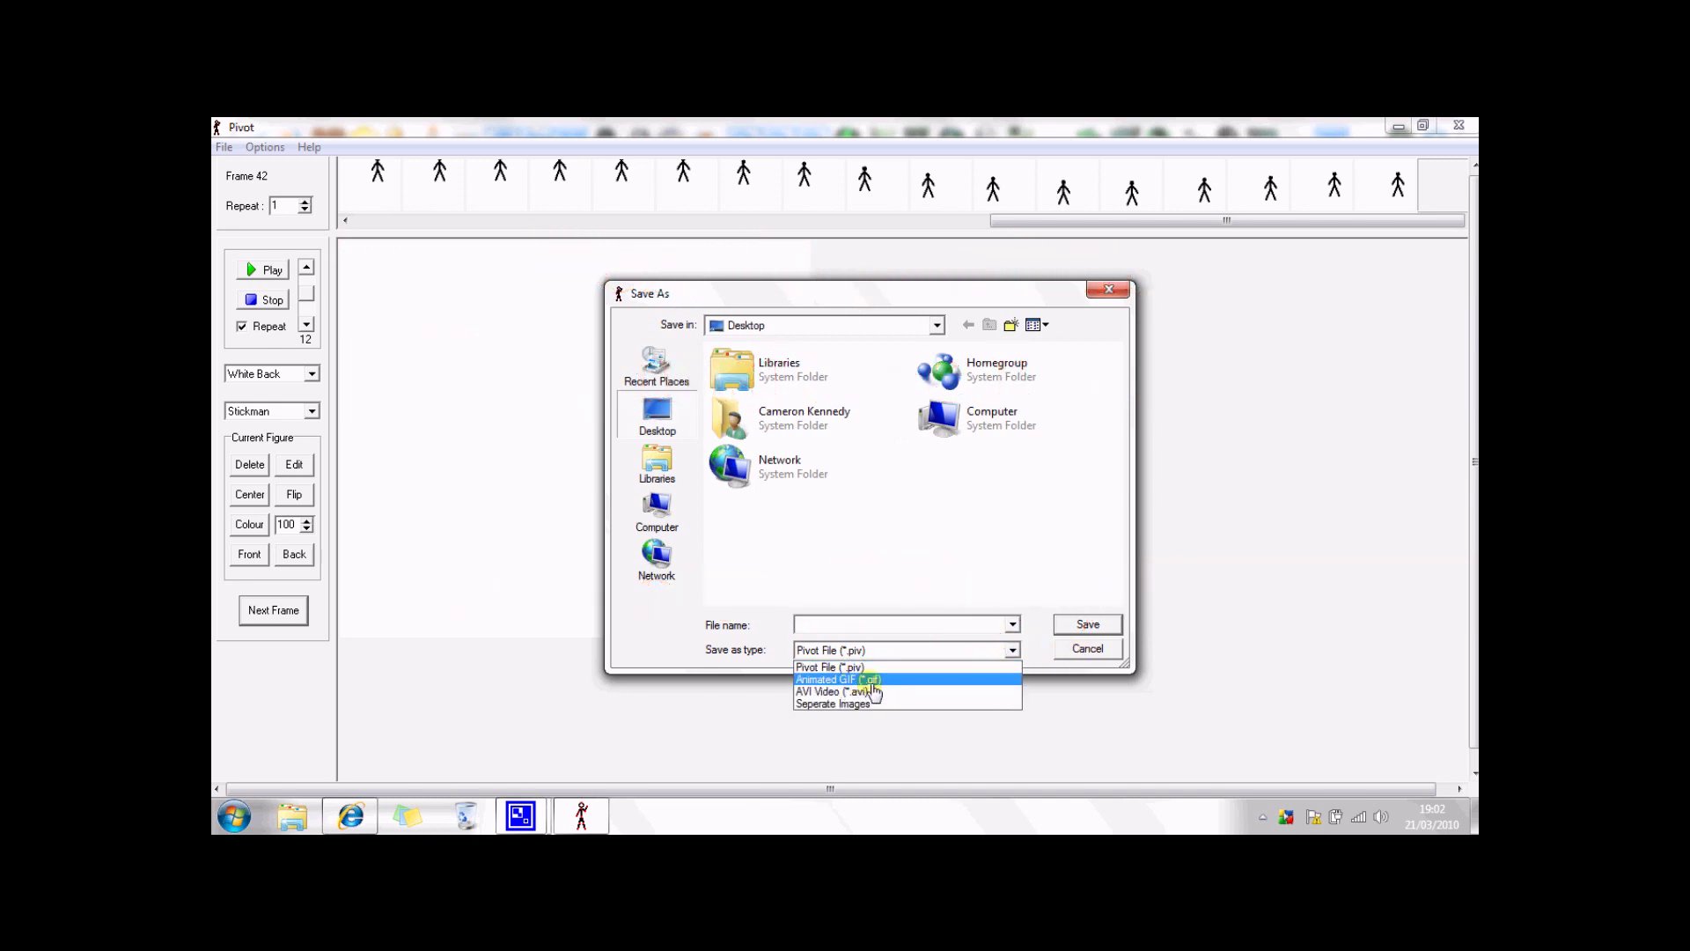
{"action": "left_click", "coordinate": [872, 681]}
{"action": "left_click", "coordinate": [984, 627]}
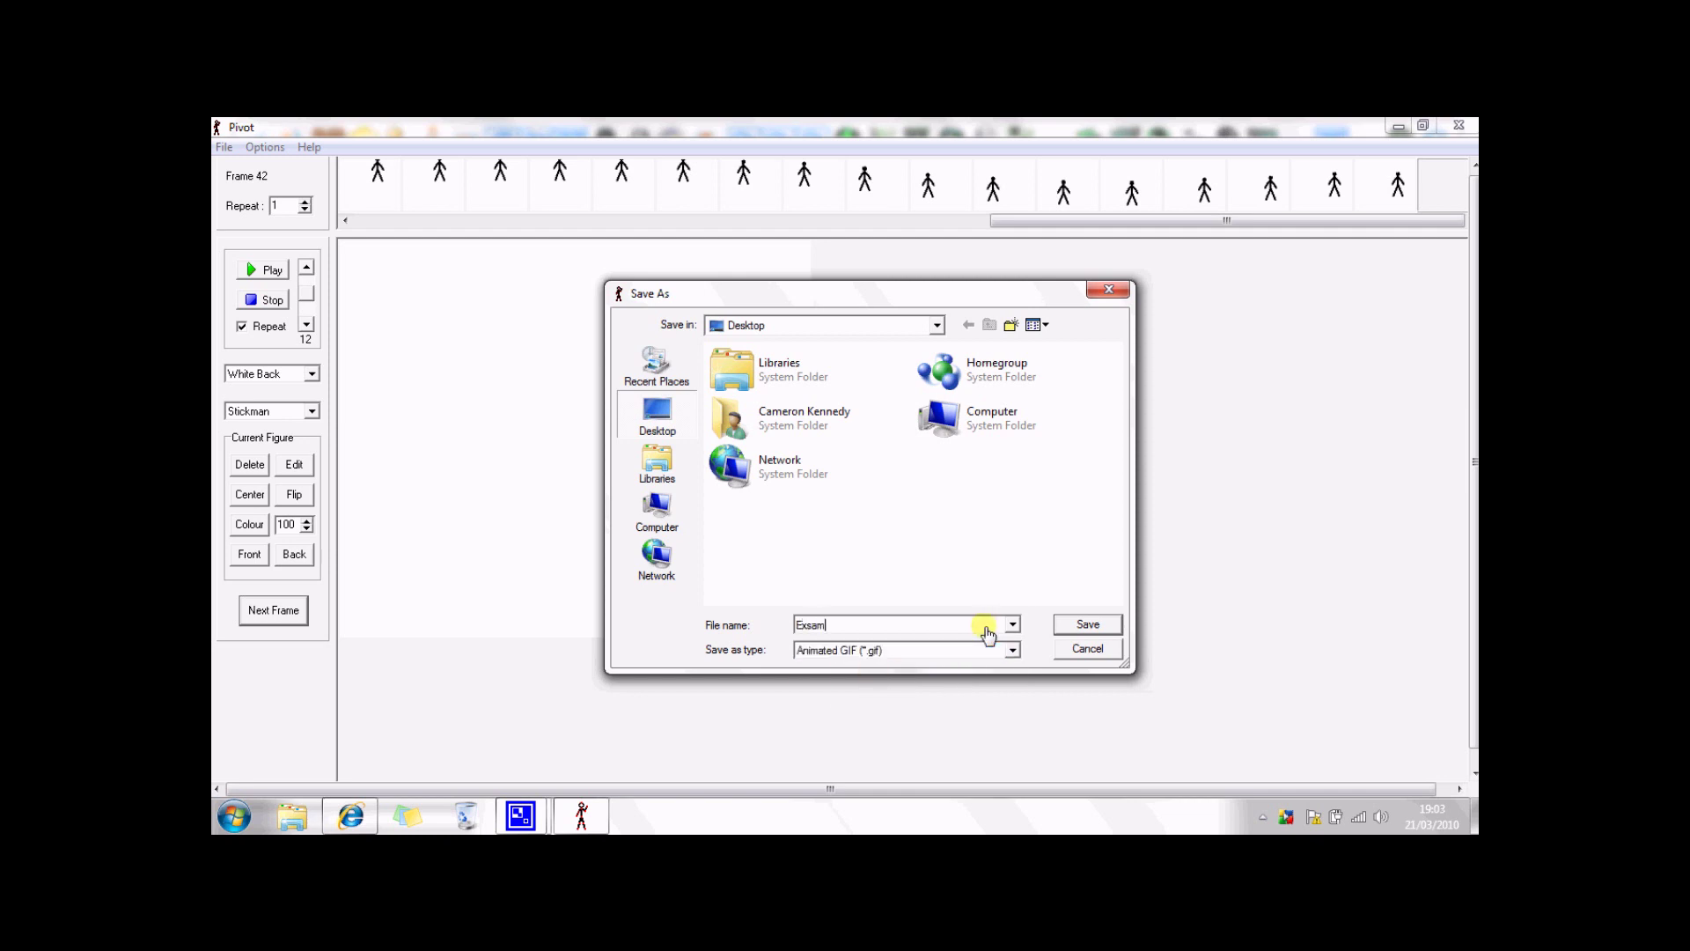
{"action": "left_click", "coordinate": [1099, 627]}
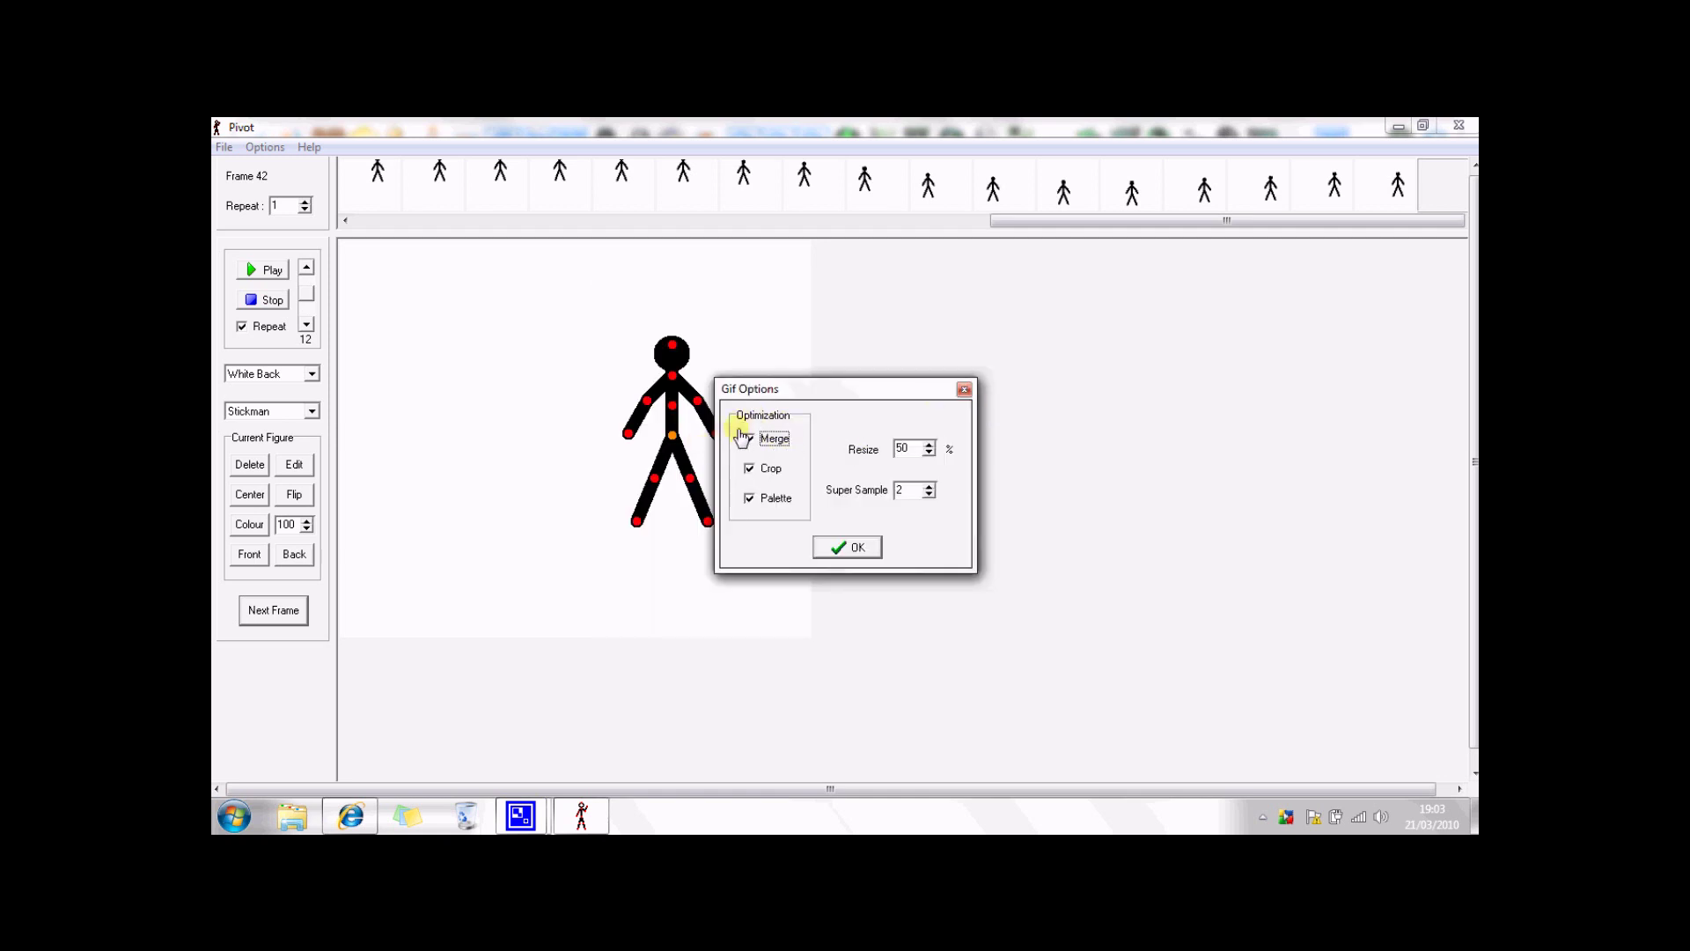
Export the GIF at 100% resize with Merge off, then quit Pivot without saving
{"action": "double_click", "coordinate": [918, 452]}
{"action": "left_click", "coordinate": [858, 548]}
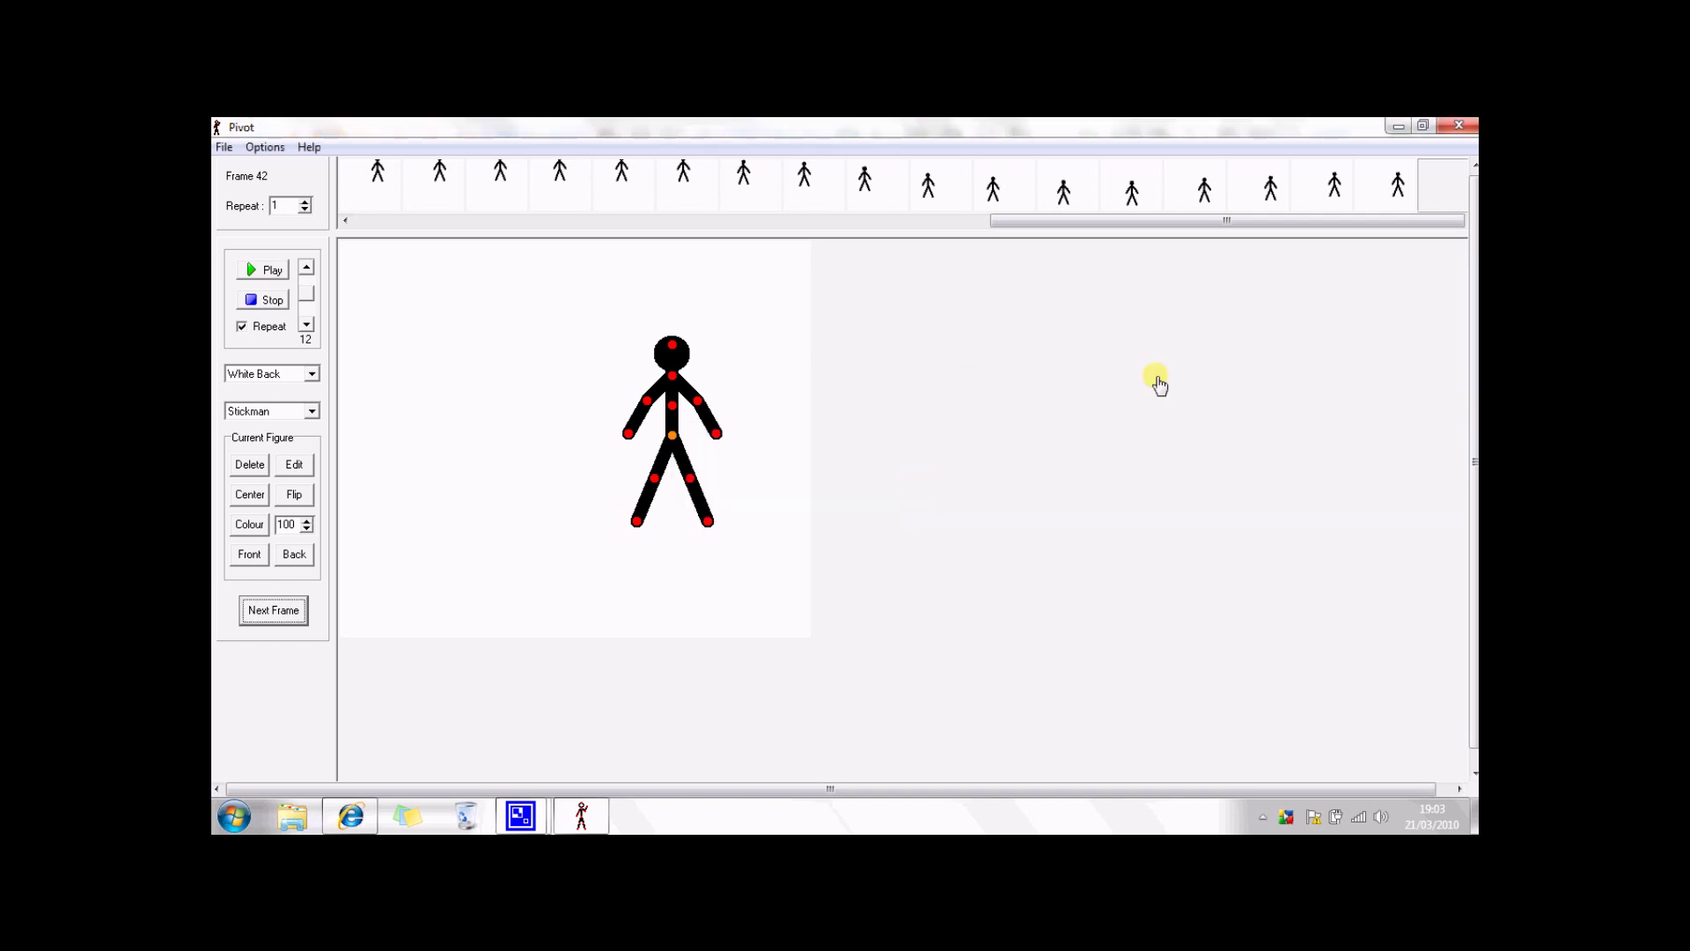
{"action": "left_click", "coordinate": [1459, 127]}
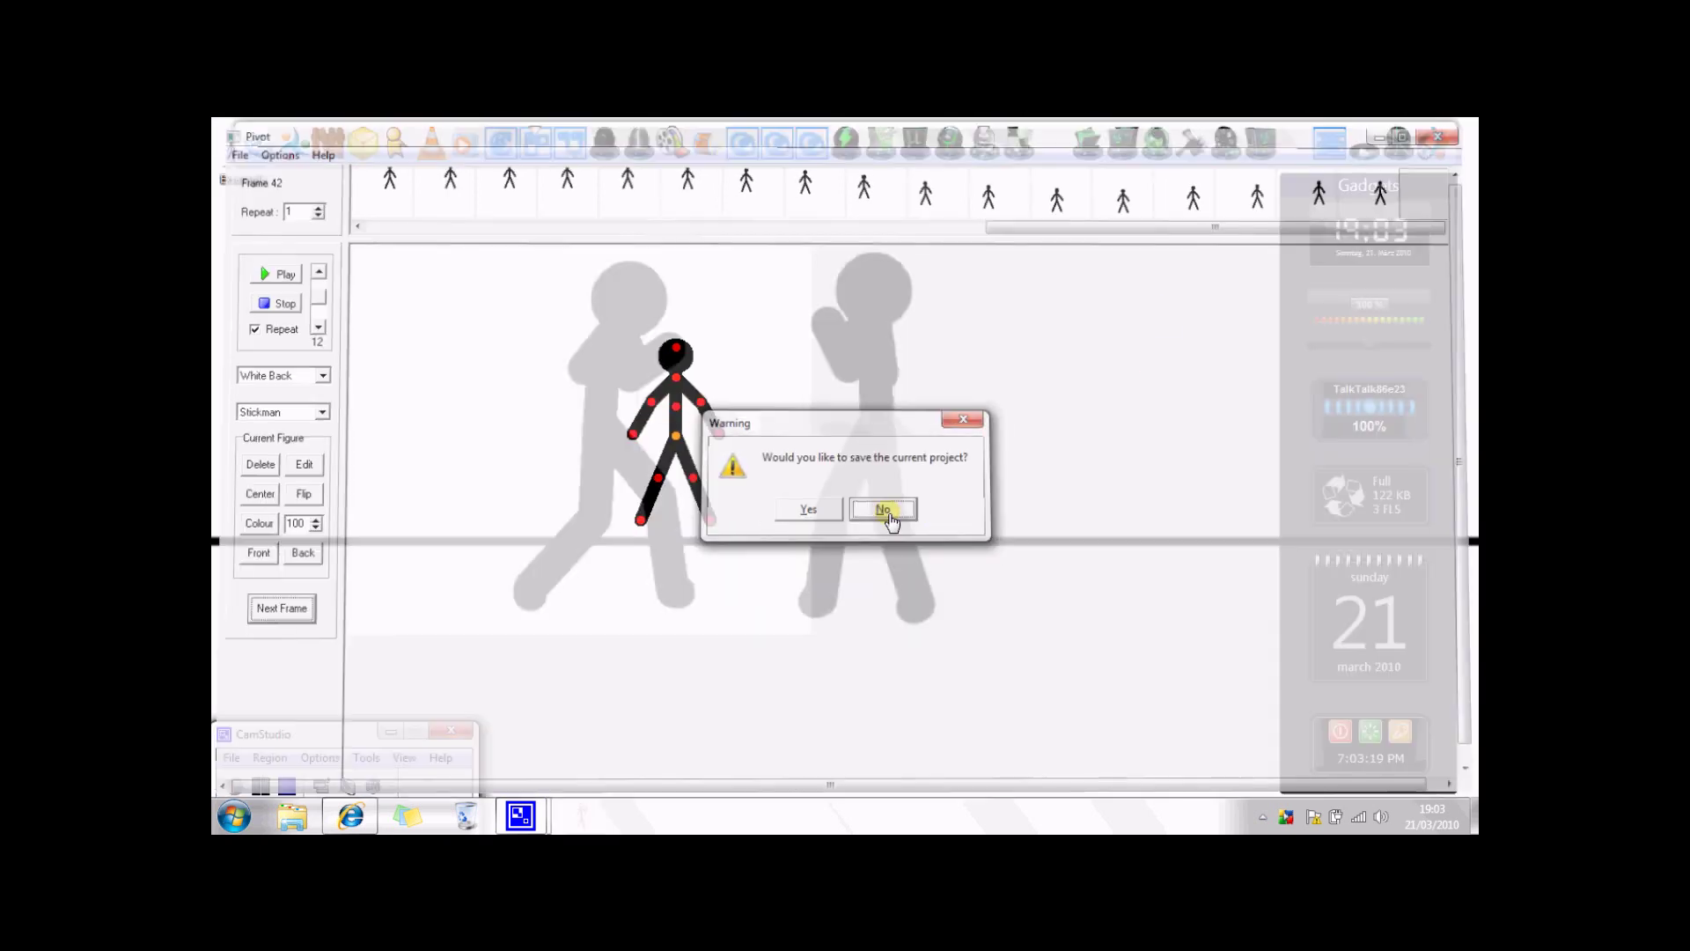
{"action": "left_click", "coordinate": [883, 510]}
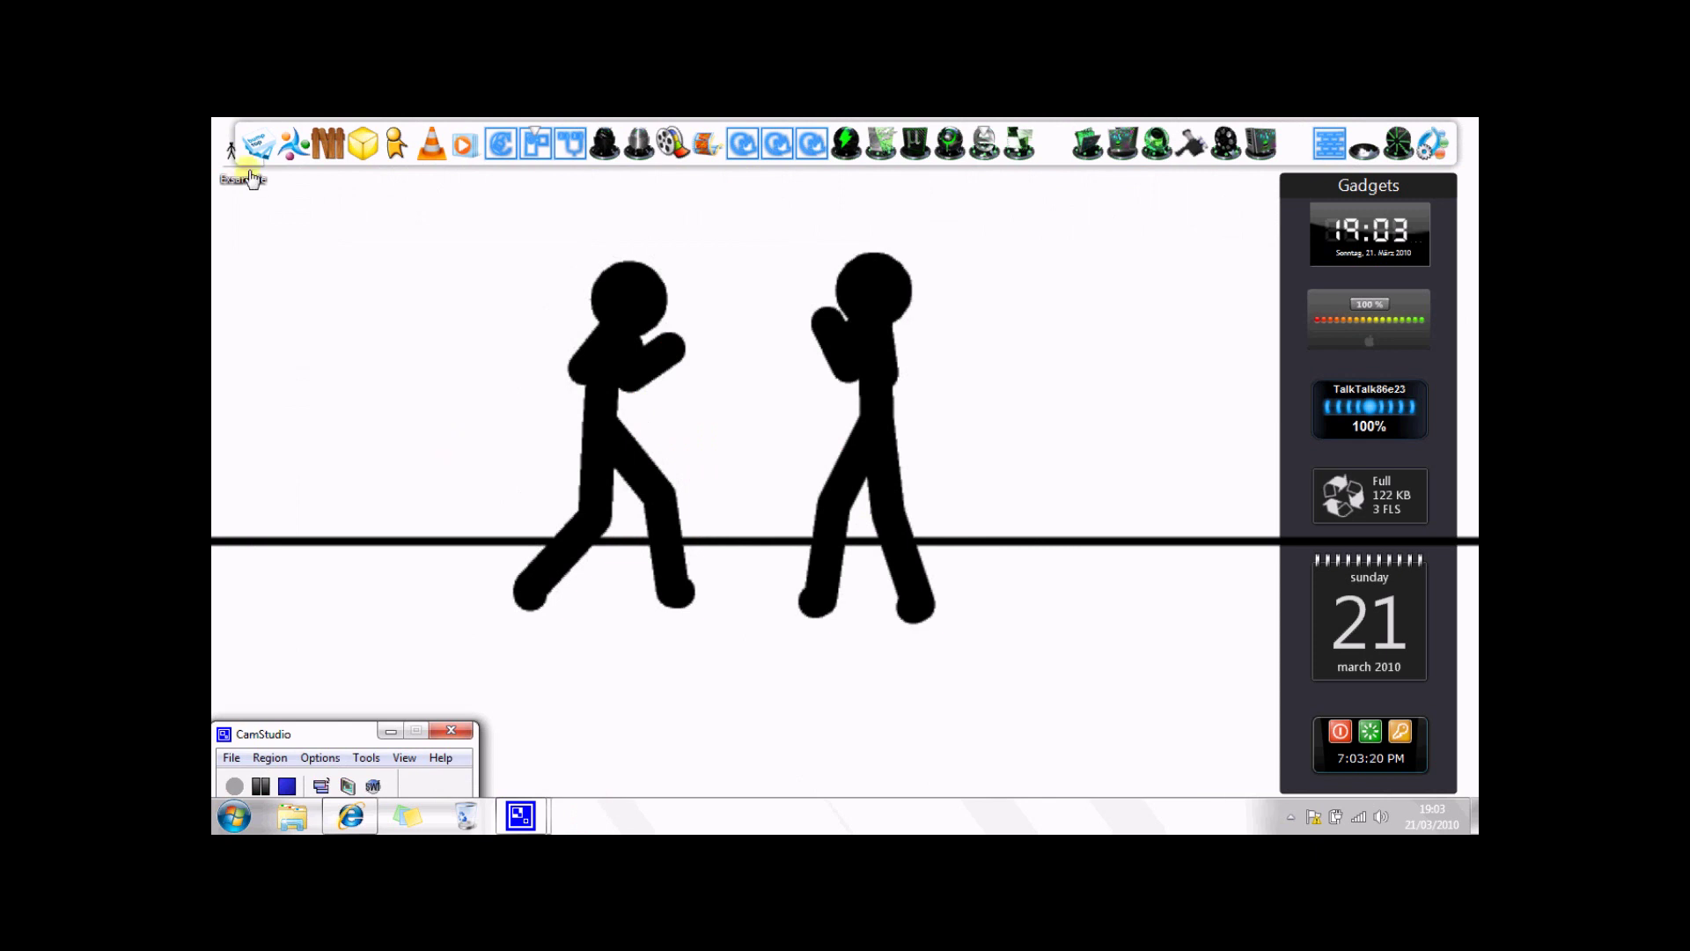
Preview Exsample.gif in Nero PhotoSnap Viewer to confirm the stickman plays, then close it
{"action": "left_click_drag", "start_coordinate": [276, 189], "coordinate": [546, 242]}
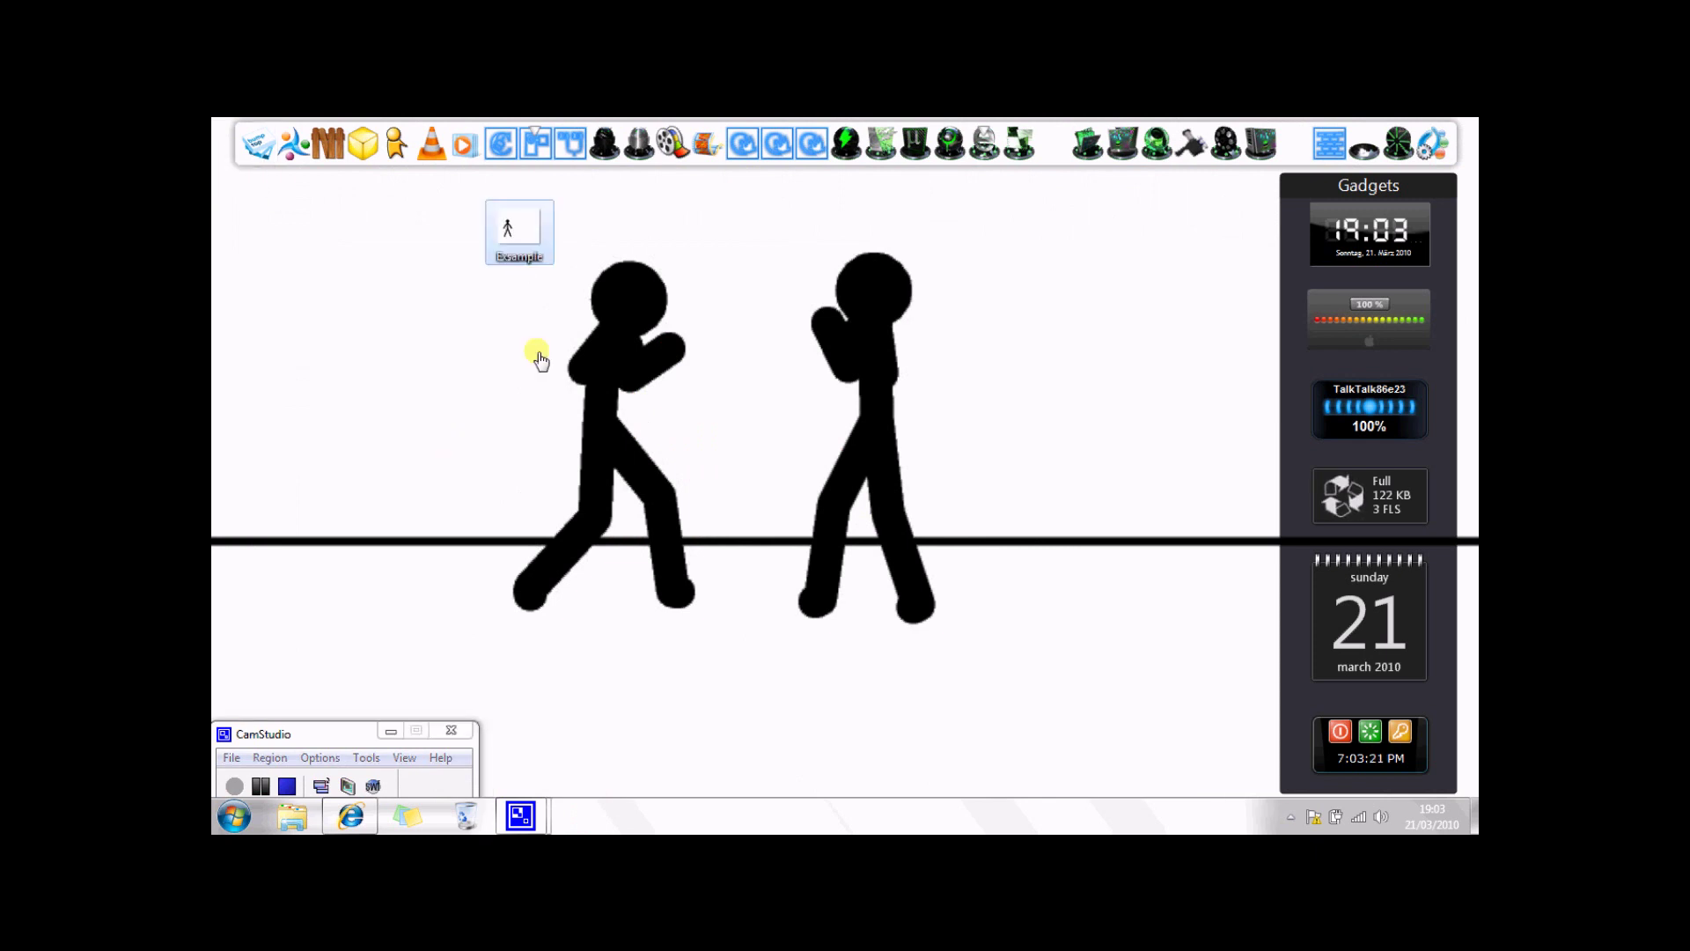
{"action": "double_click", "coordinate": [508, 236]}
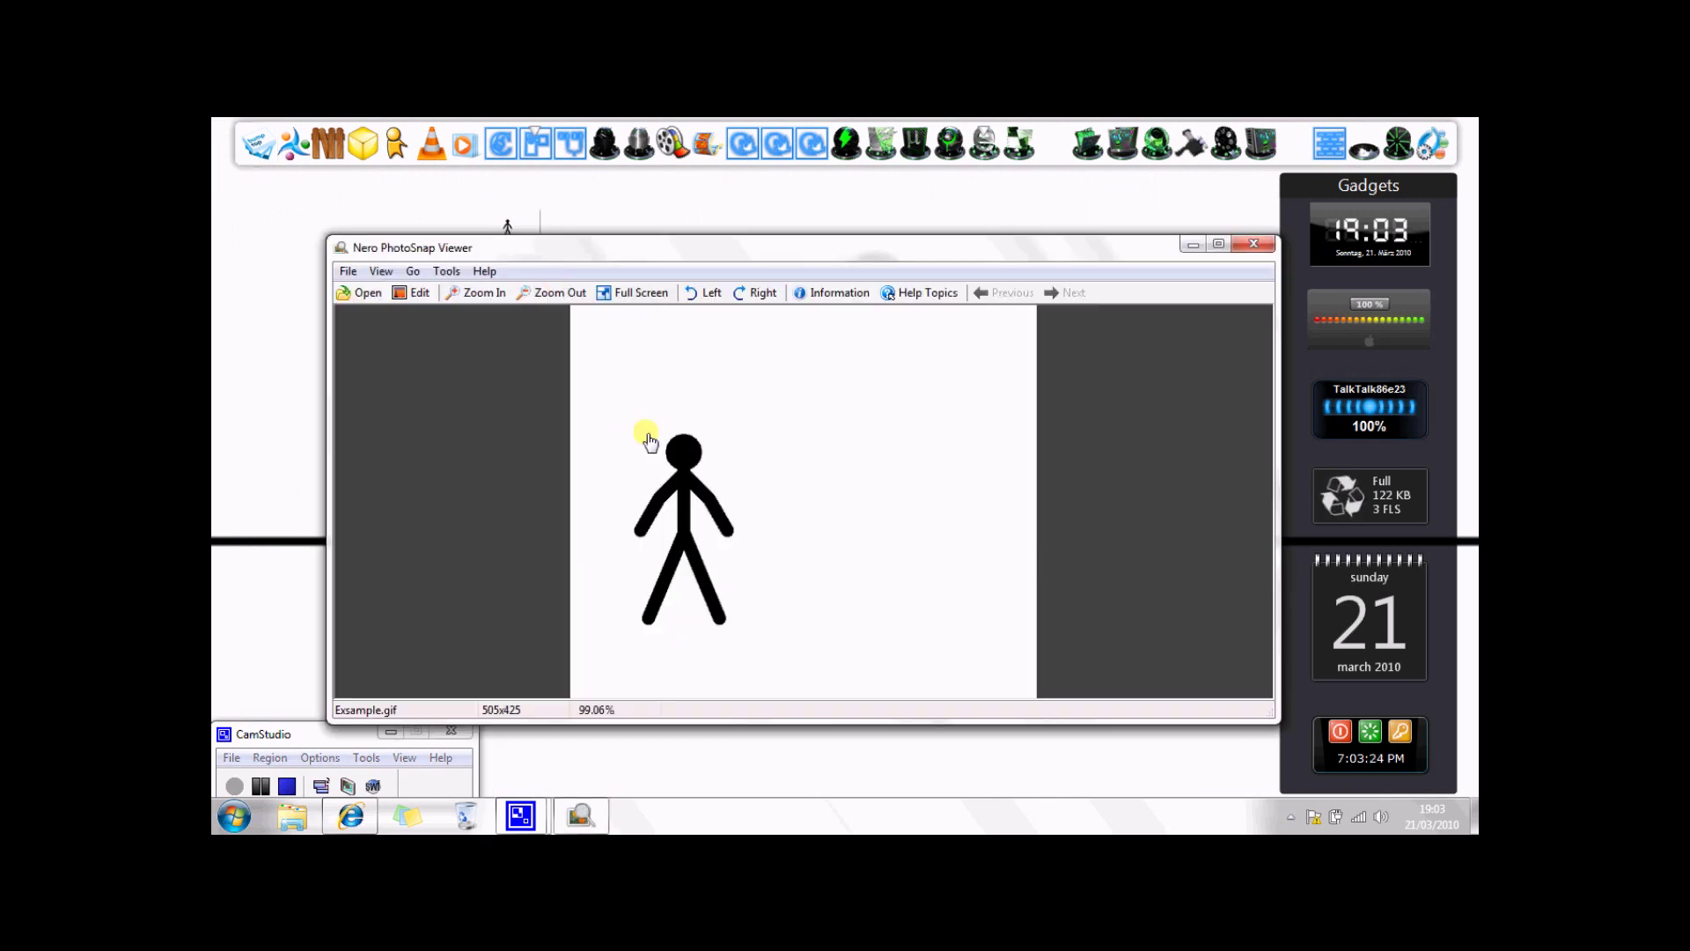
{"action": "left_click", "coordinate": [1254, 244]}
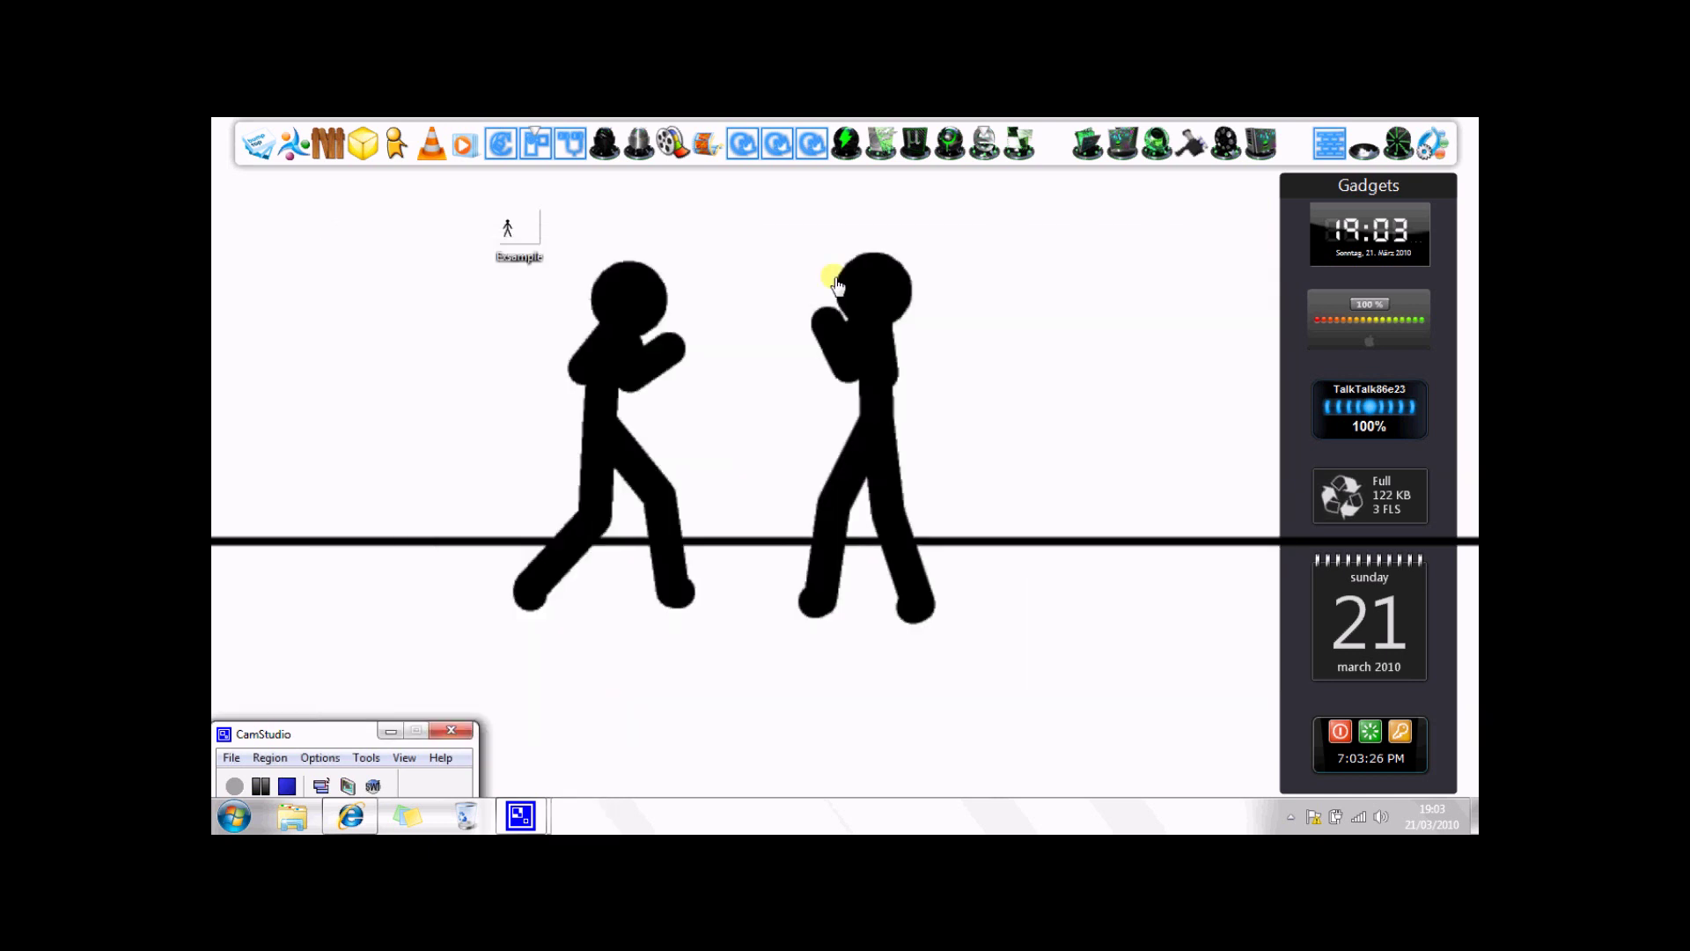
Import Exsample.gif into Movie Maker, put it on the video timeline, and preview it
{"action": "left_click", "coordinate": [671, 142]}
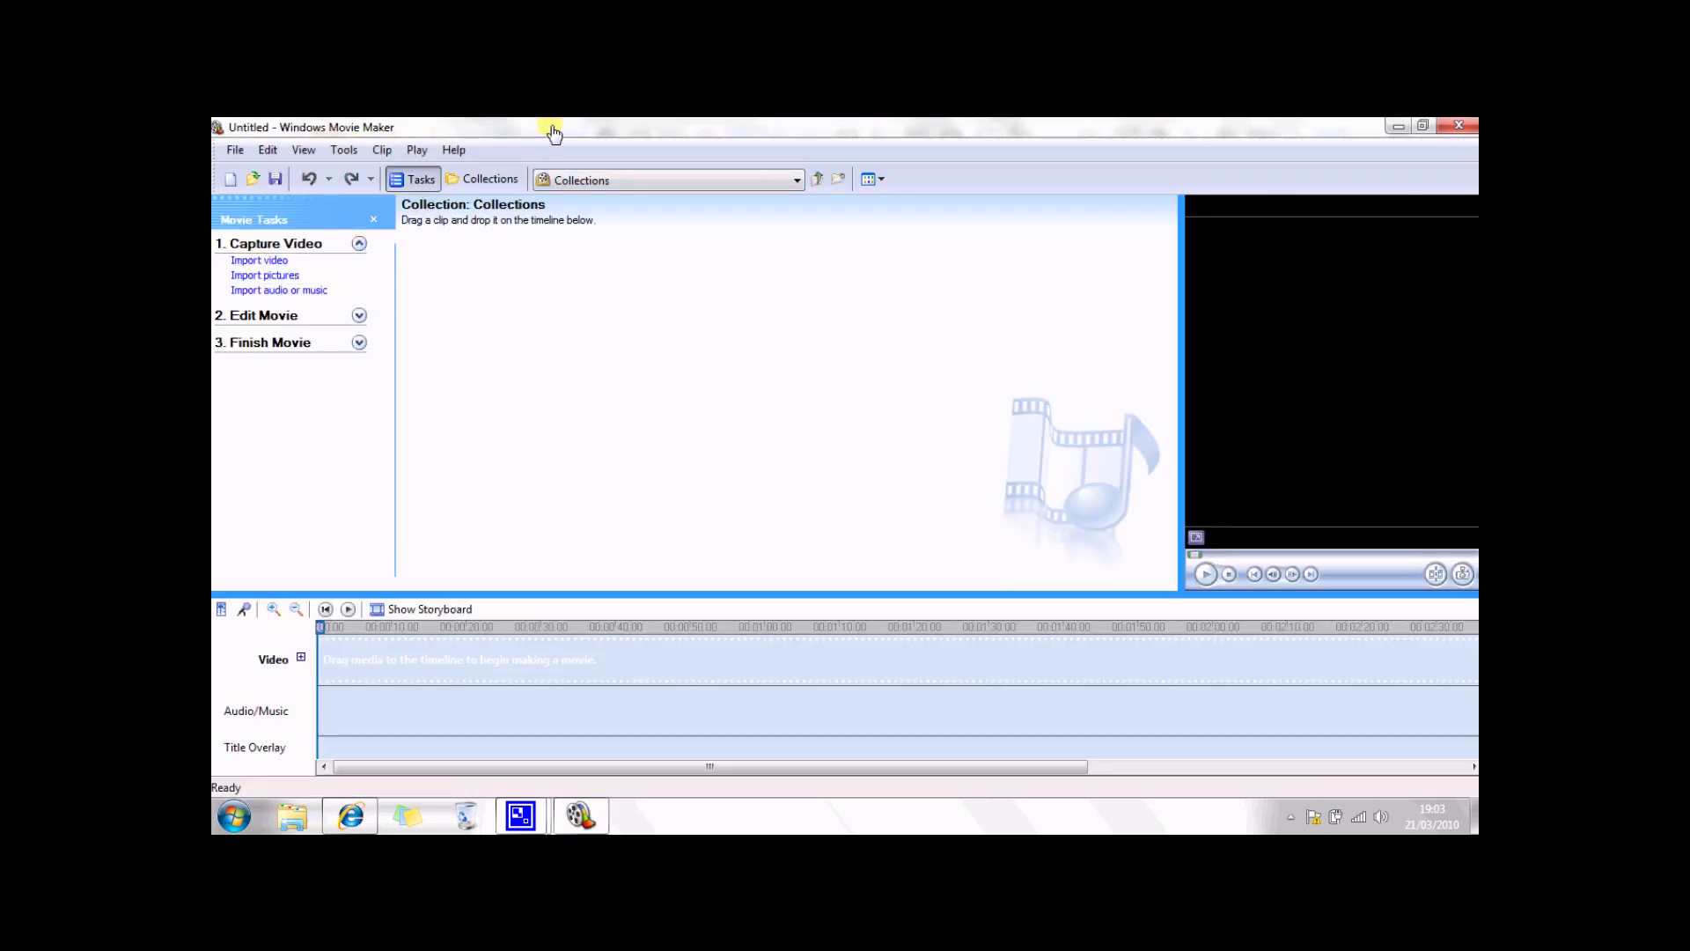
{"action": "left_click_drag", "start_coordinate": [551, 129], "coordinate": [560, 311]}
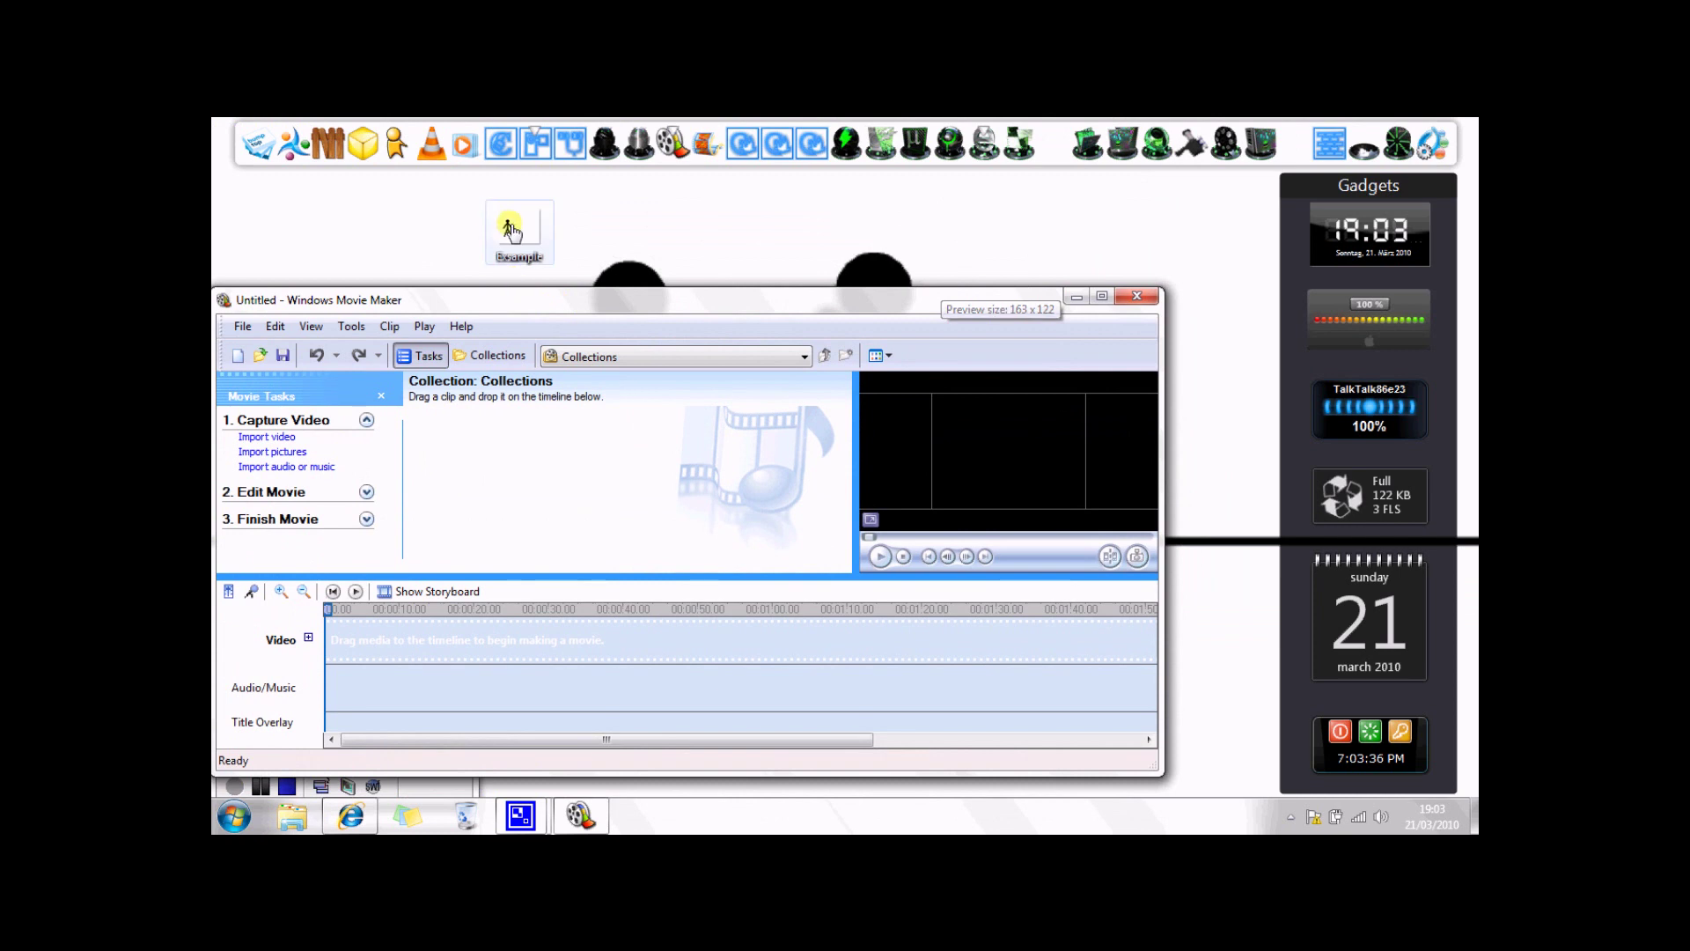
{"action": "left_click_drag", "start_coordinate": [512, 230], "coordinate": [487, 446]}
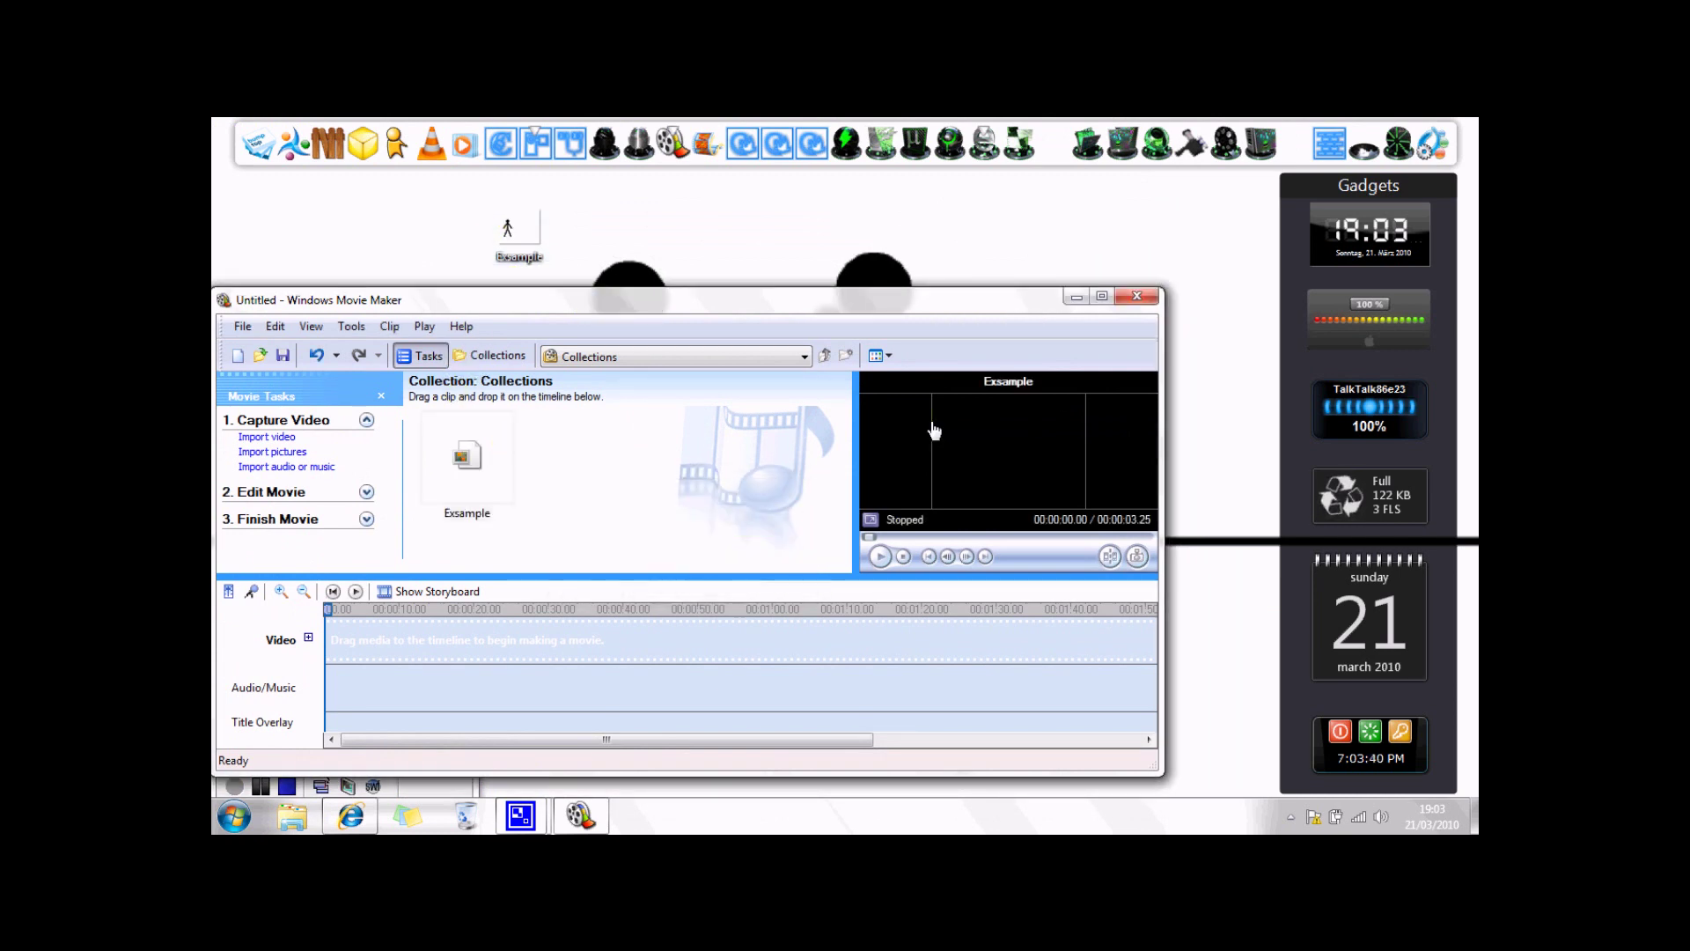
{"action": "left_click", "coordinate": [1101, 296]}
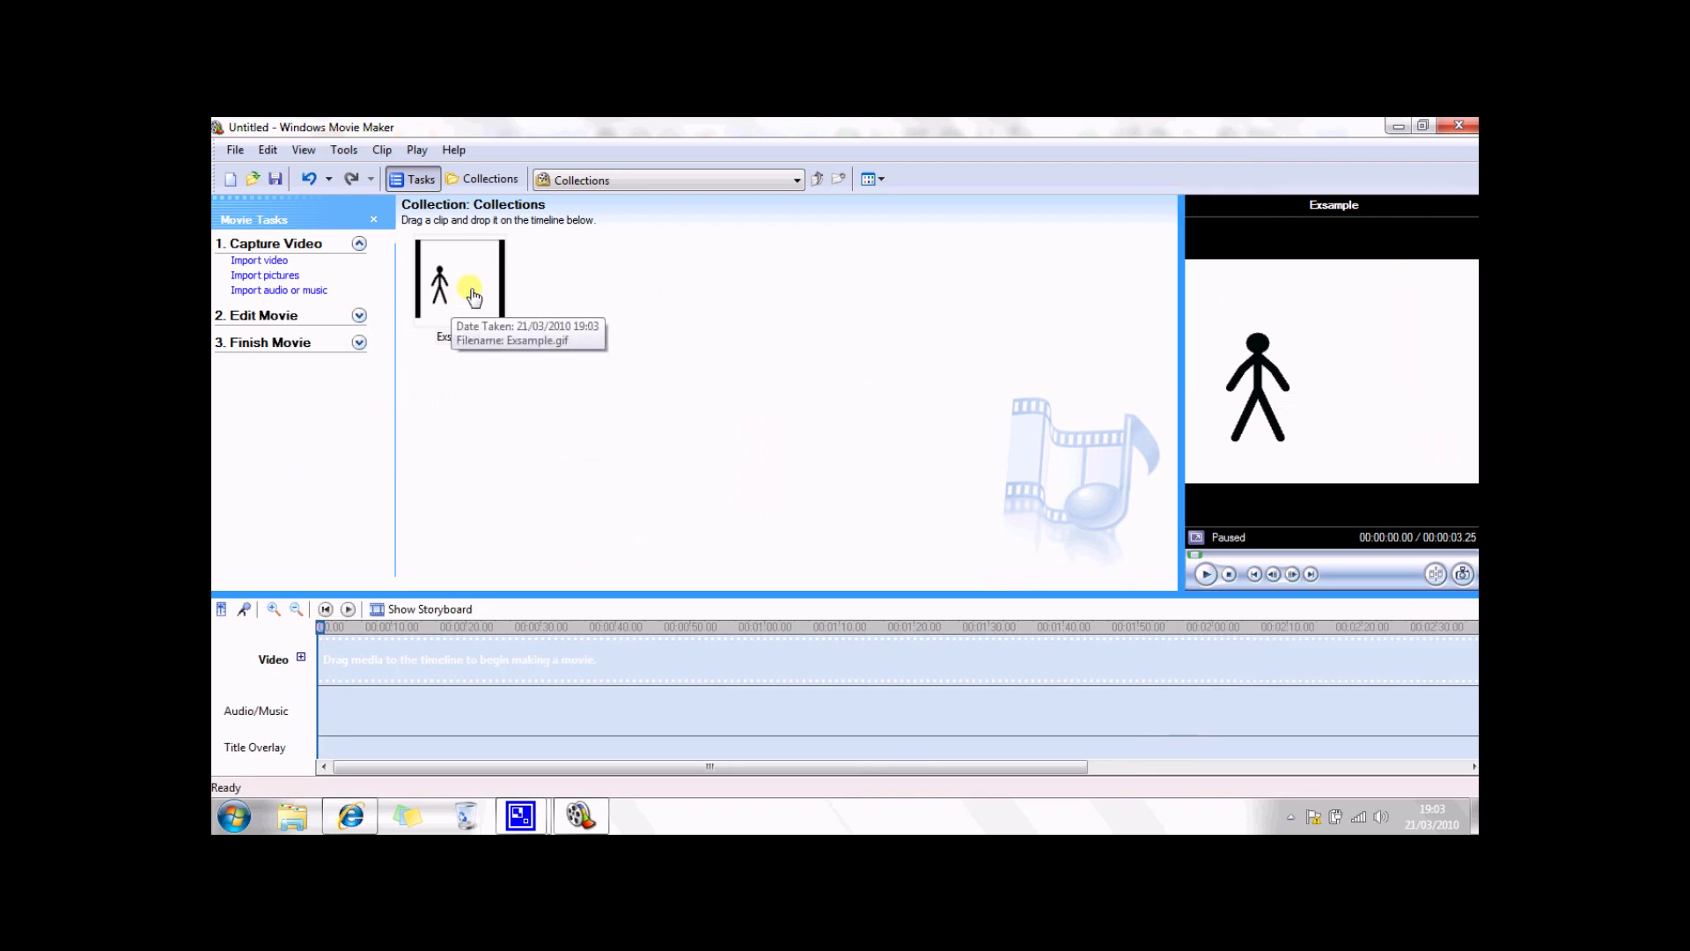
{"action": "left_click_drag", "start_coordinate": [472, 294], "coordinate": [330, 706]}
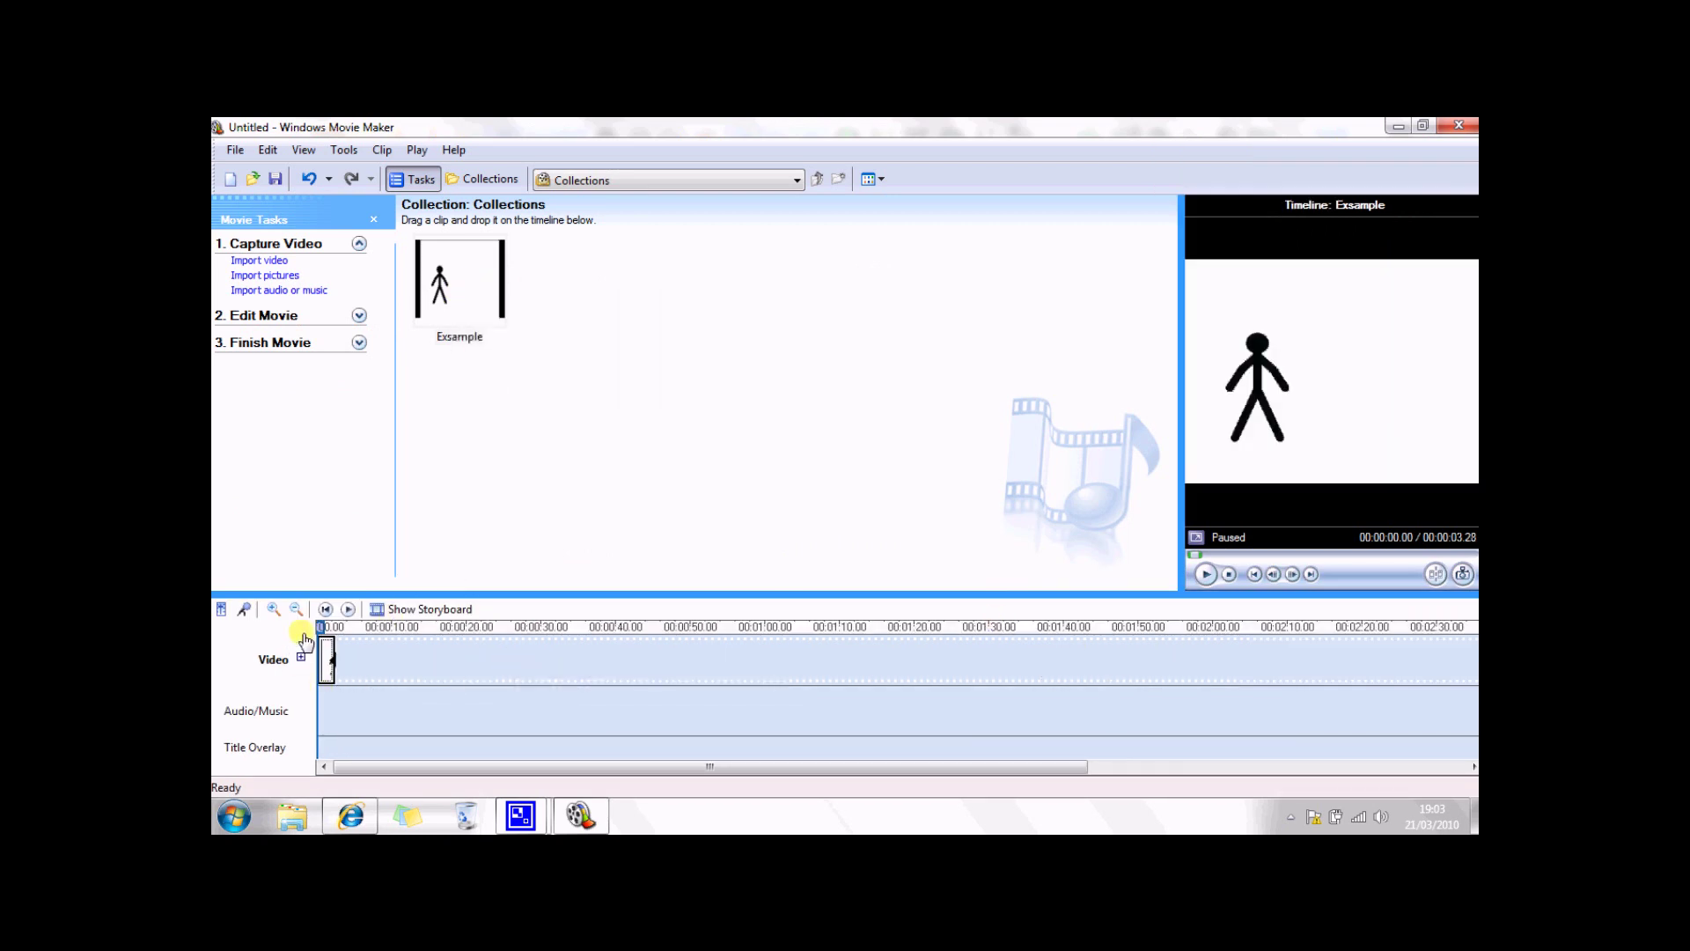
{"action": "left_click", "coordinate": [1205, 574]}
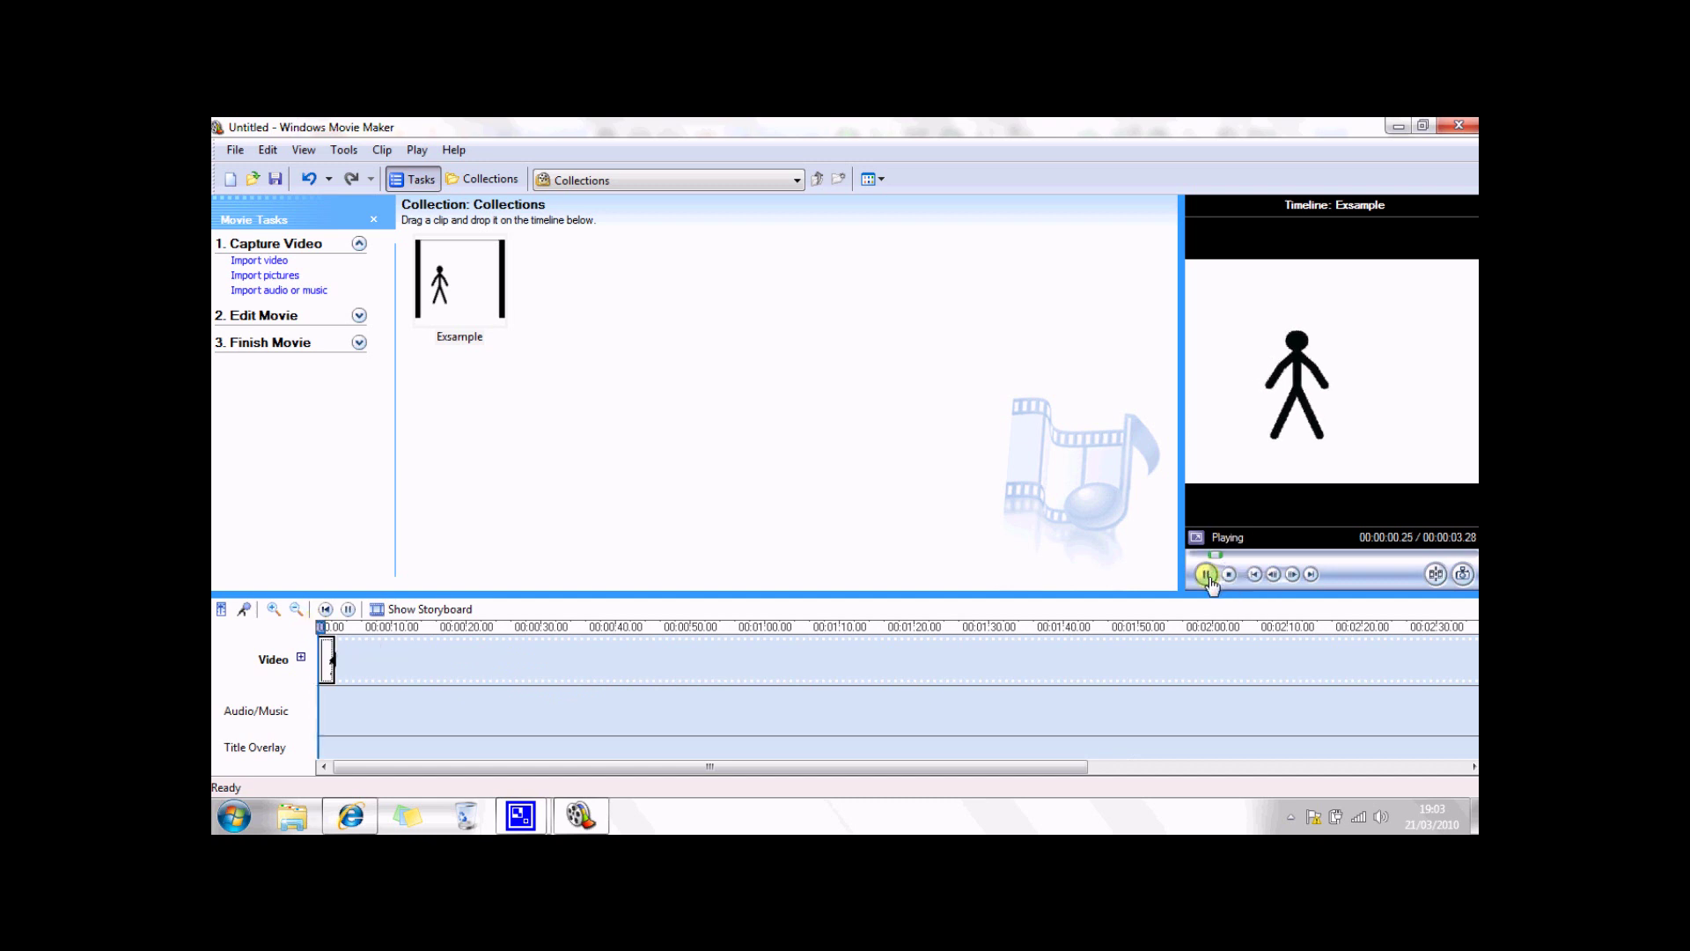
{"action": "left_click", "coordinate": [1229, 574]}
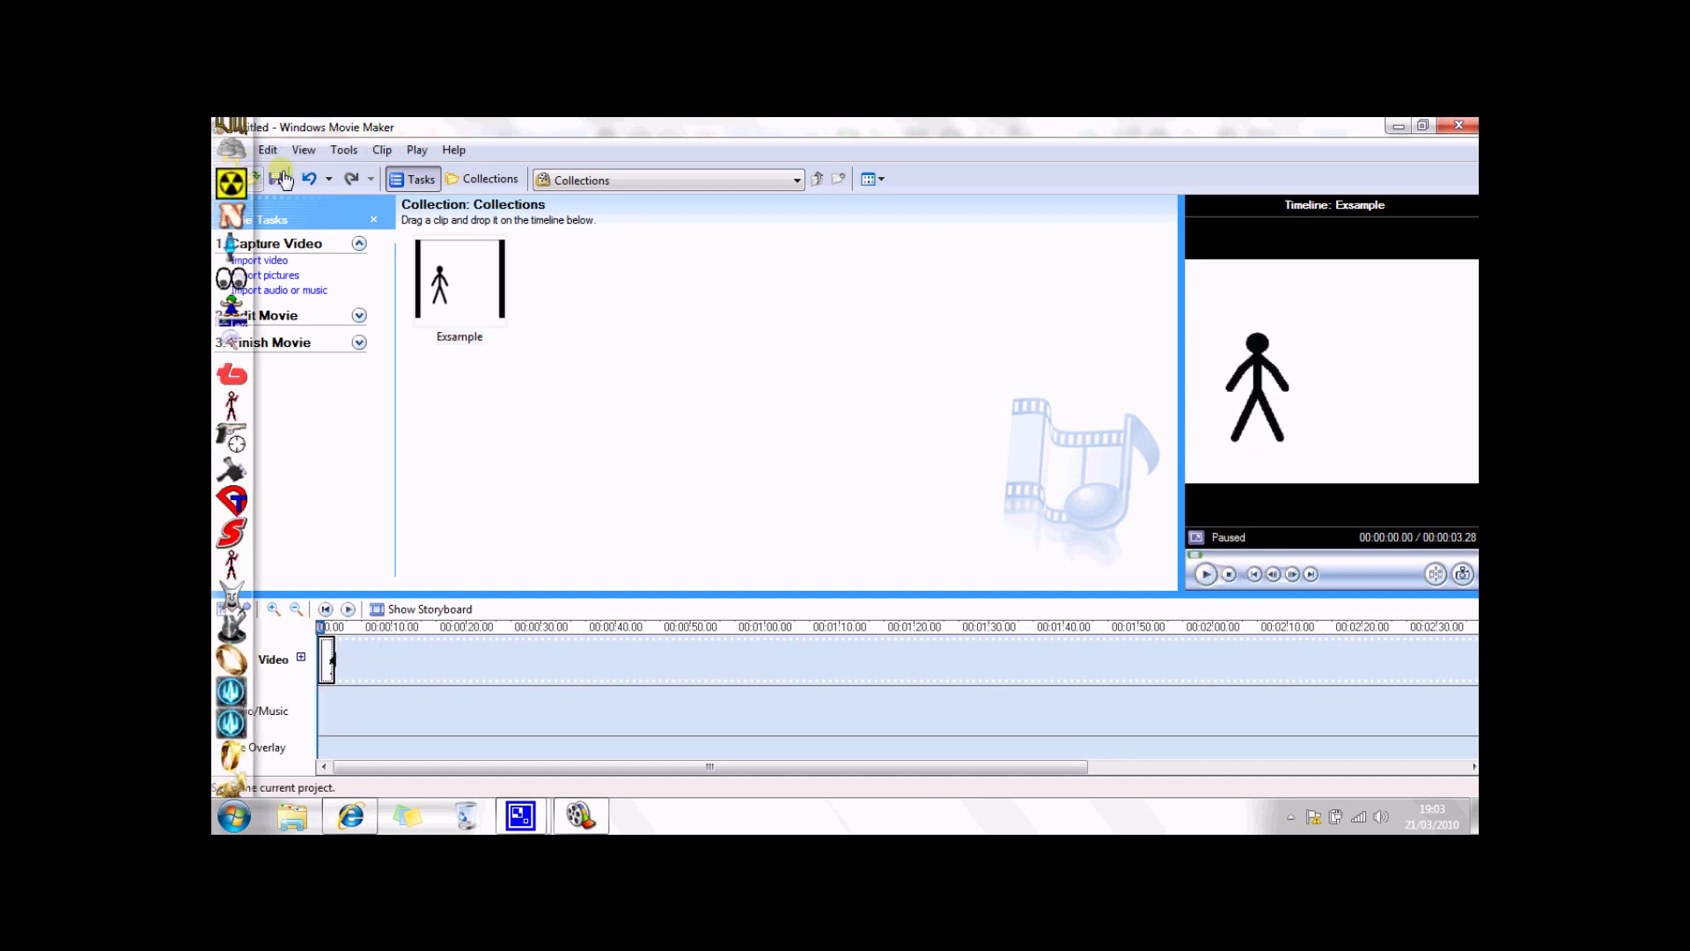
{"action": "left_click", "coordinate": [234, 151]}
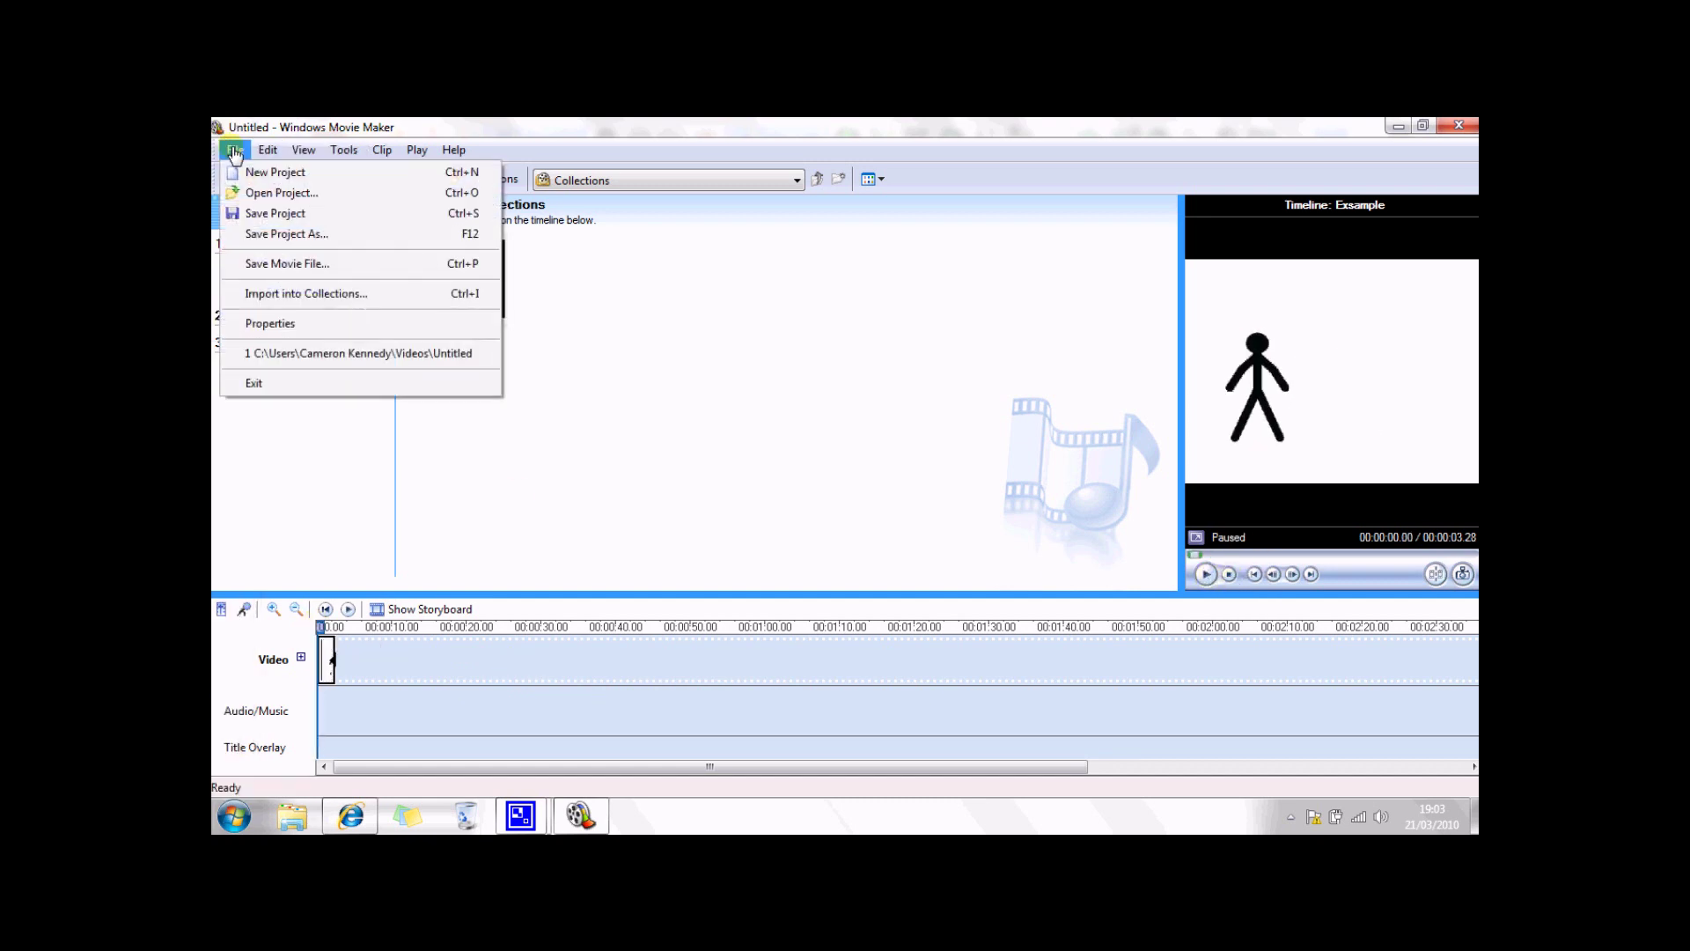
Save the timeline to My computer as 'Movie' on the Desktop at best quality
{"action": "left_click", "coordinate": [275, 270]}
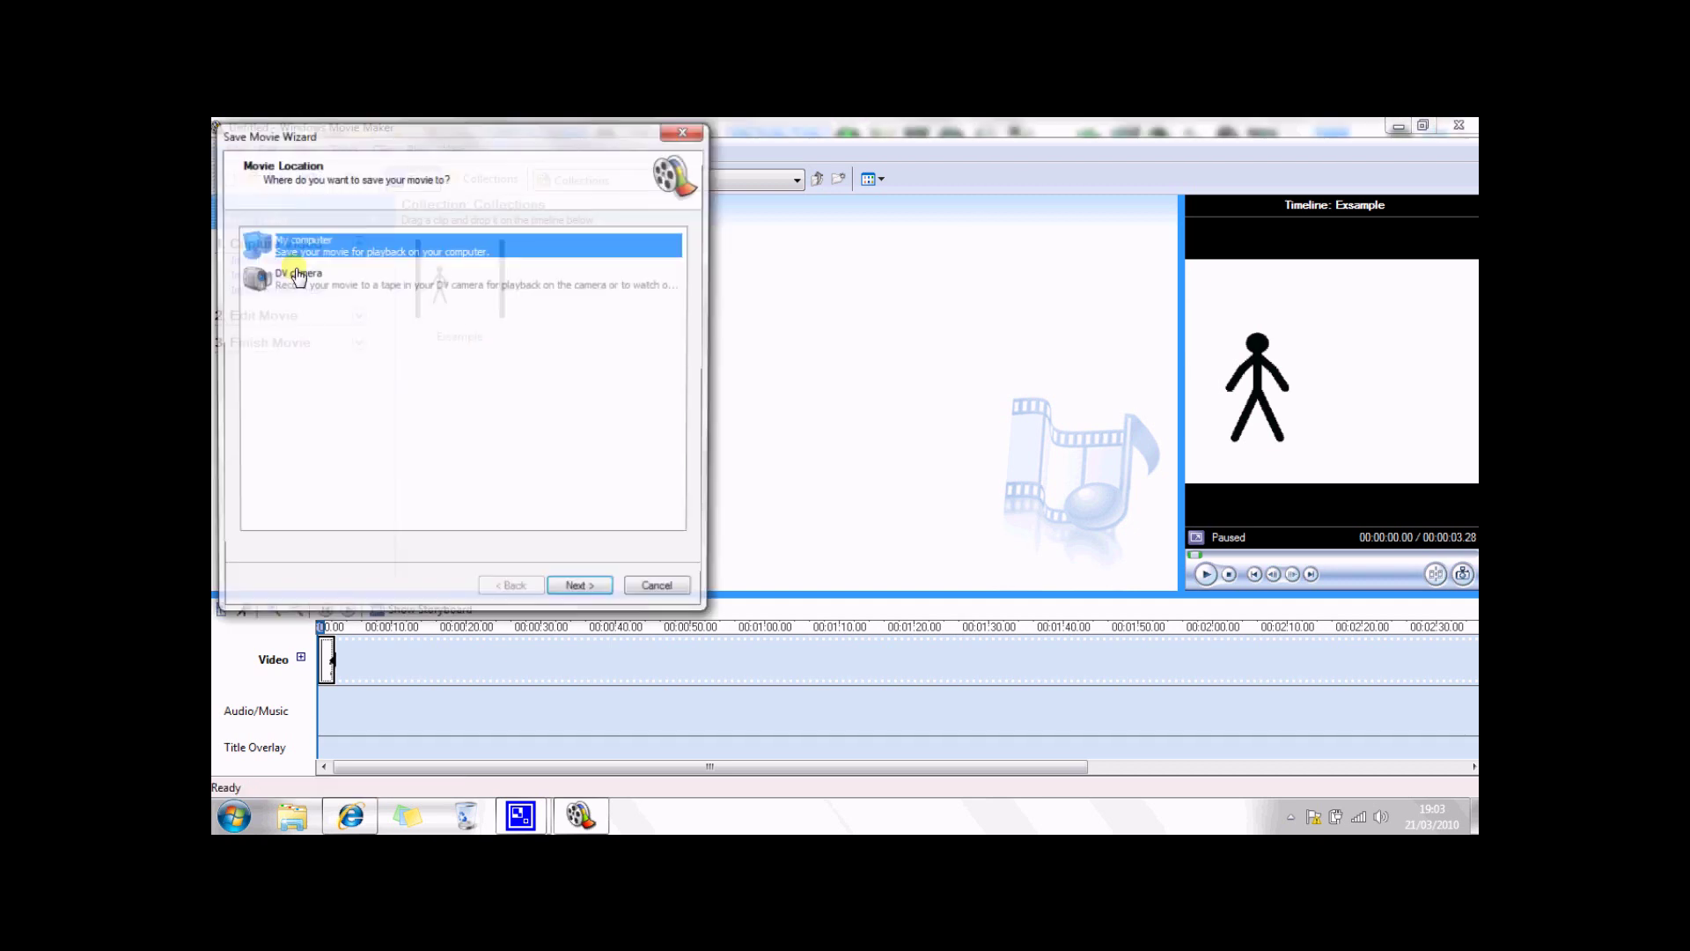
{"action": "left_click", "coordinate": [283, 251]}
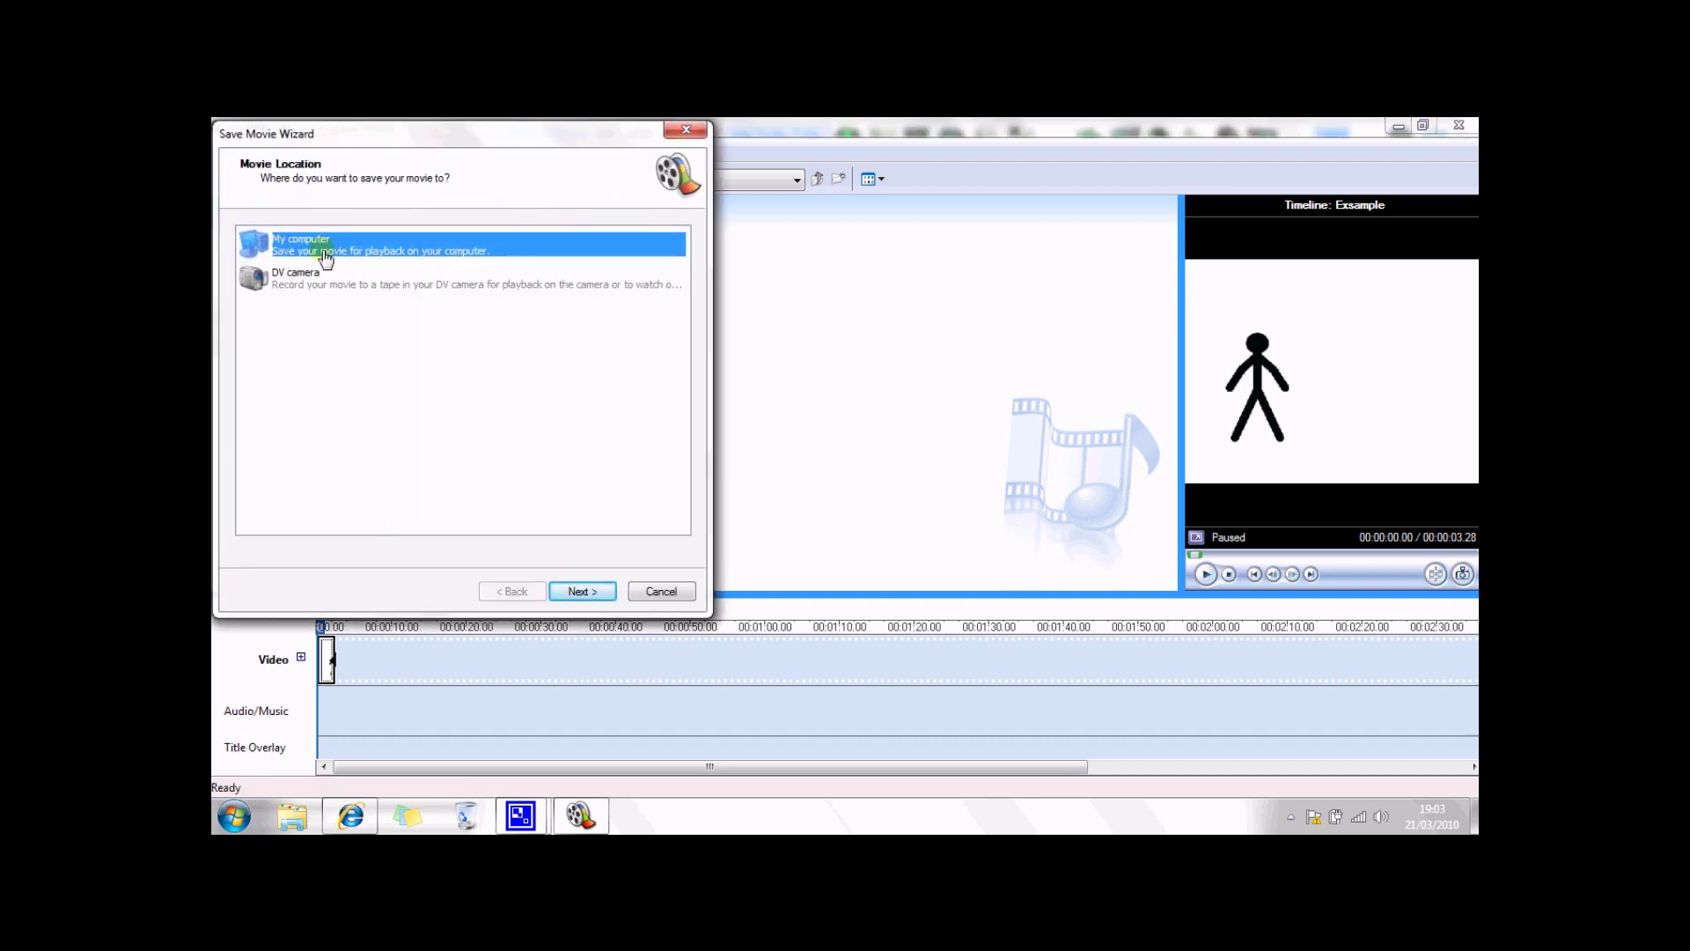
{"action": "left_click", "coordinate": [583, 591]}
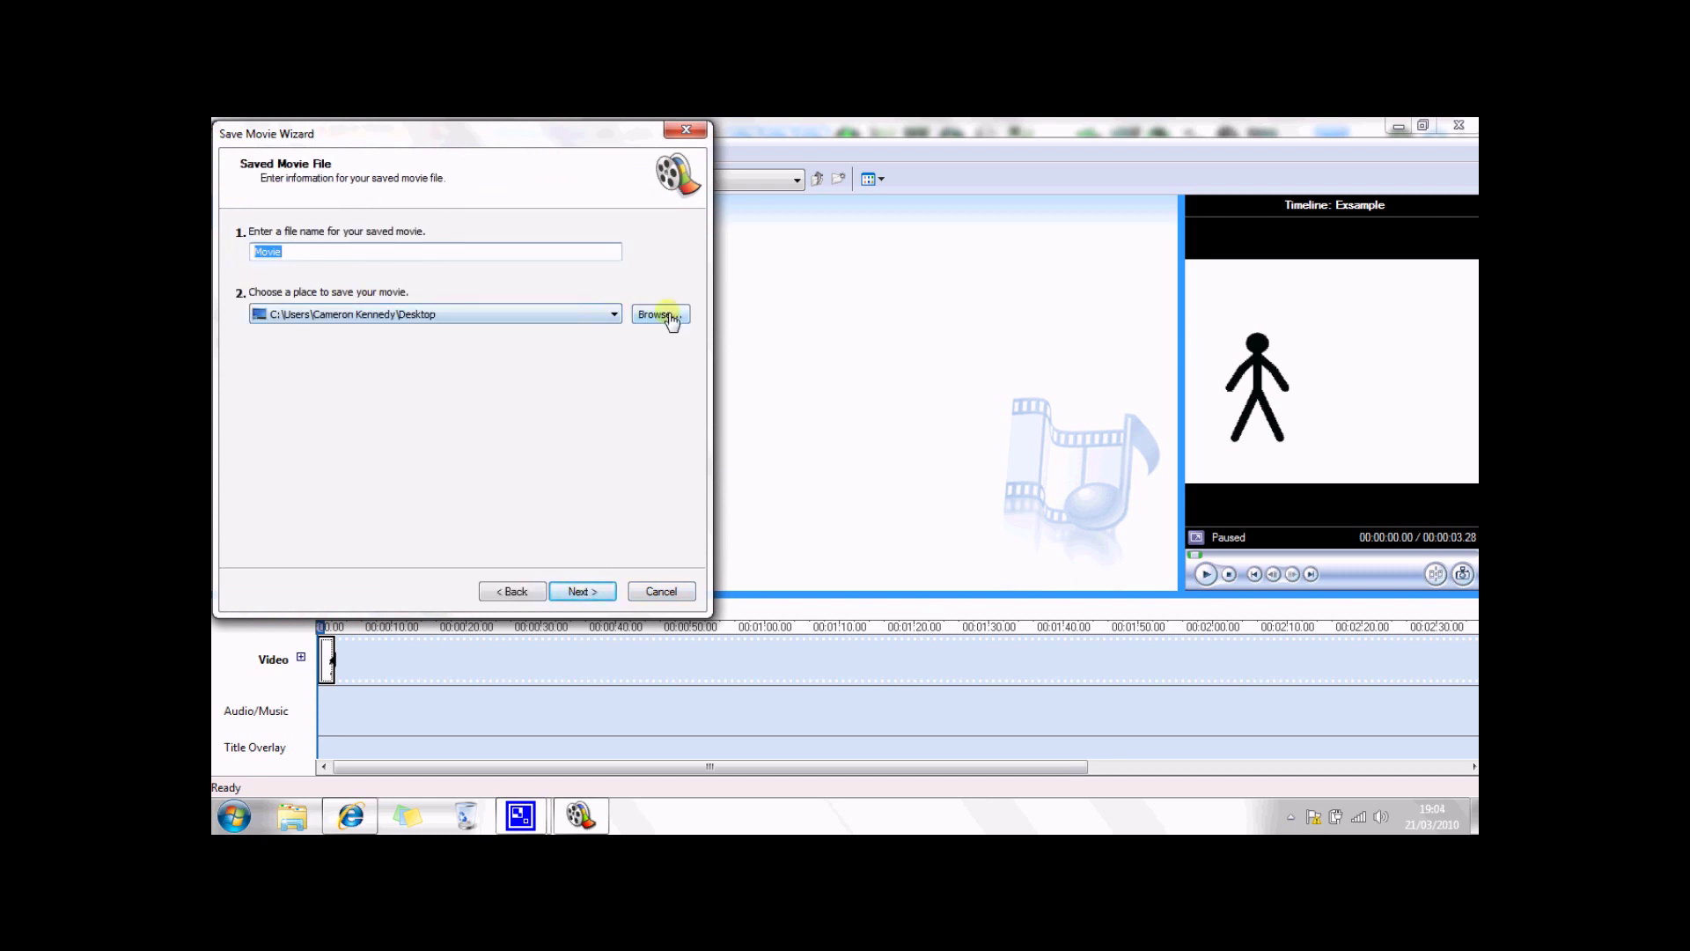
{"action": "left_click", "coordinate": [583, 591]}
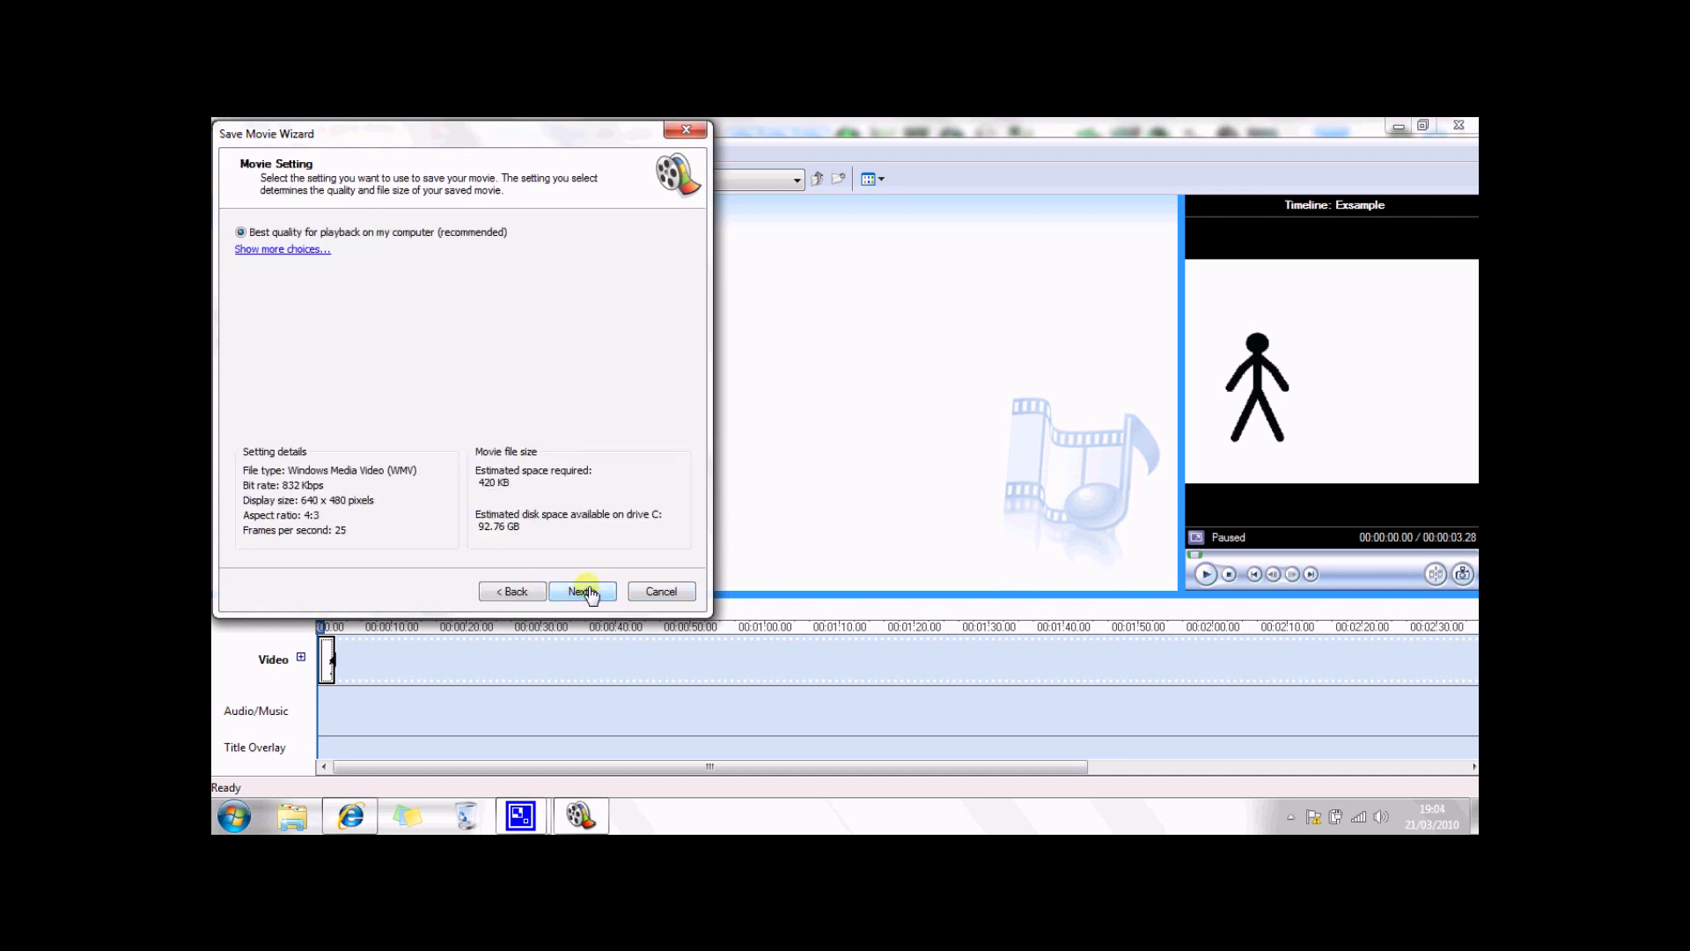
{"action": "left_click", "coordinate": [585, 592]}
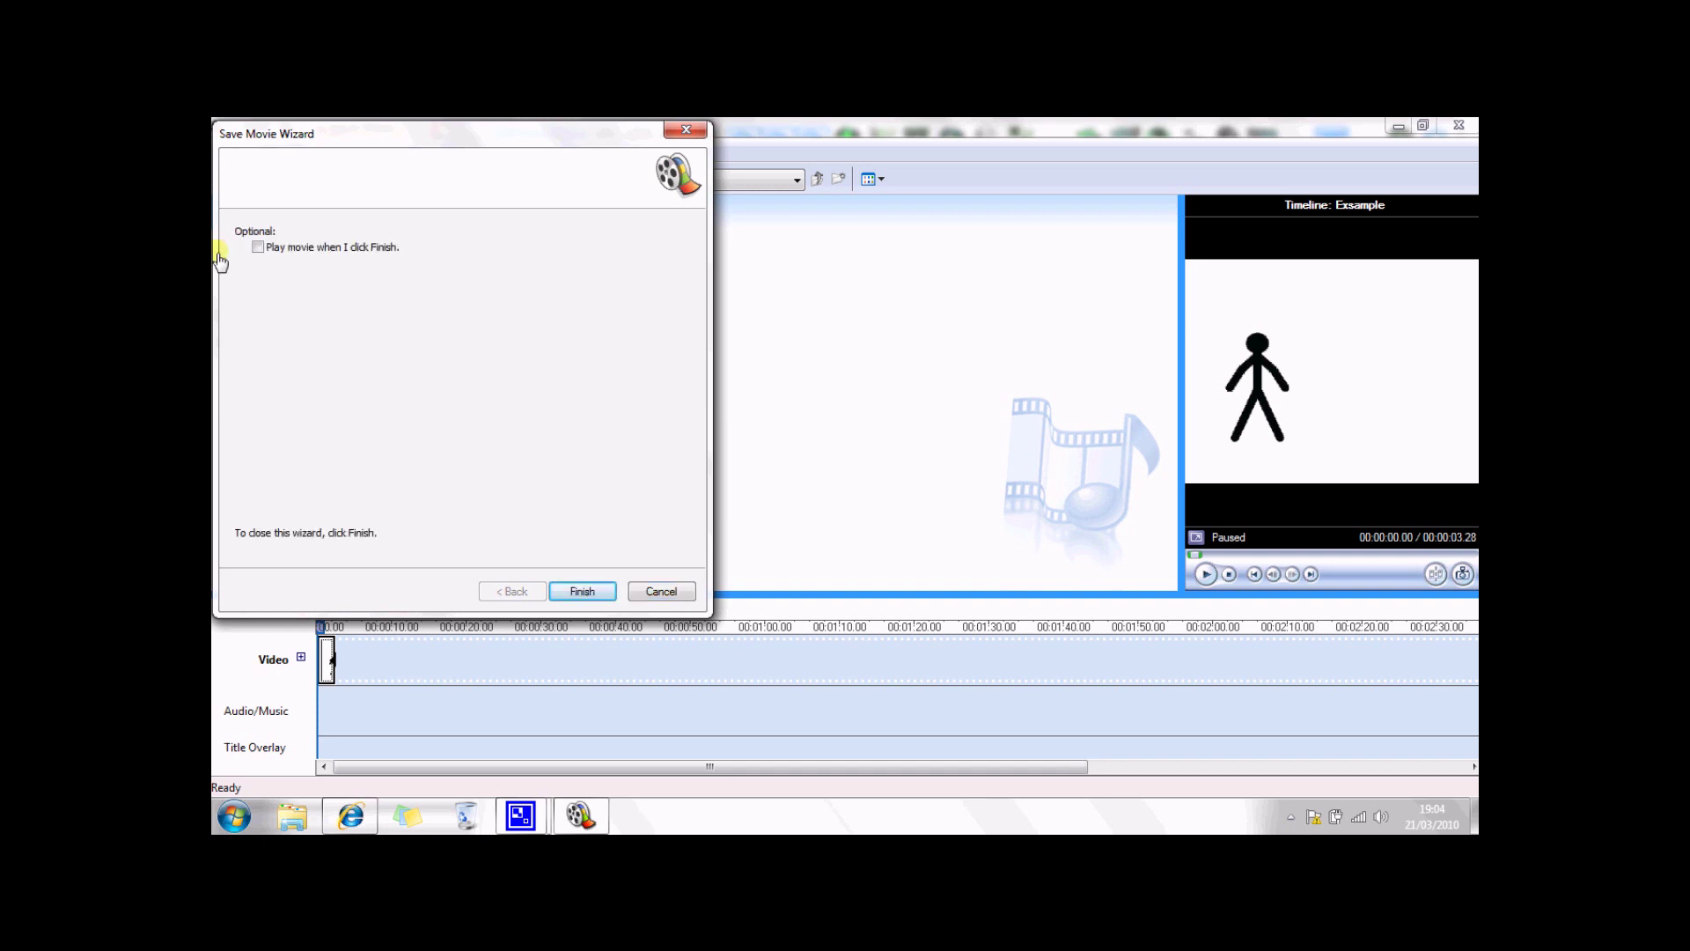
{"action": "left_click", "coordinate": [685, 131]}
Quit Movie Maker without saving the project and reposition the Movie icon on the desktop
{"action": "key", "text": "alt+F4"}
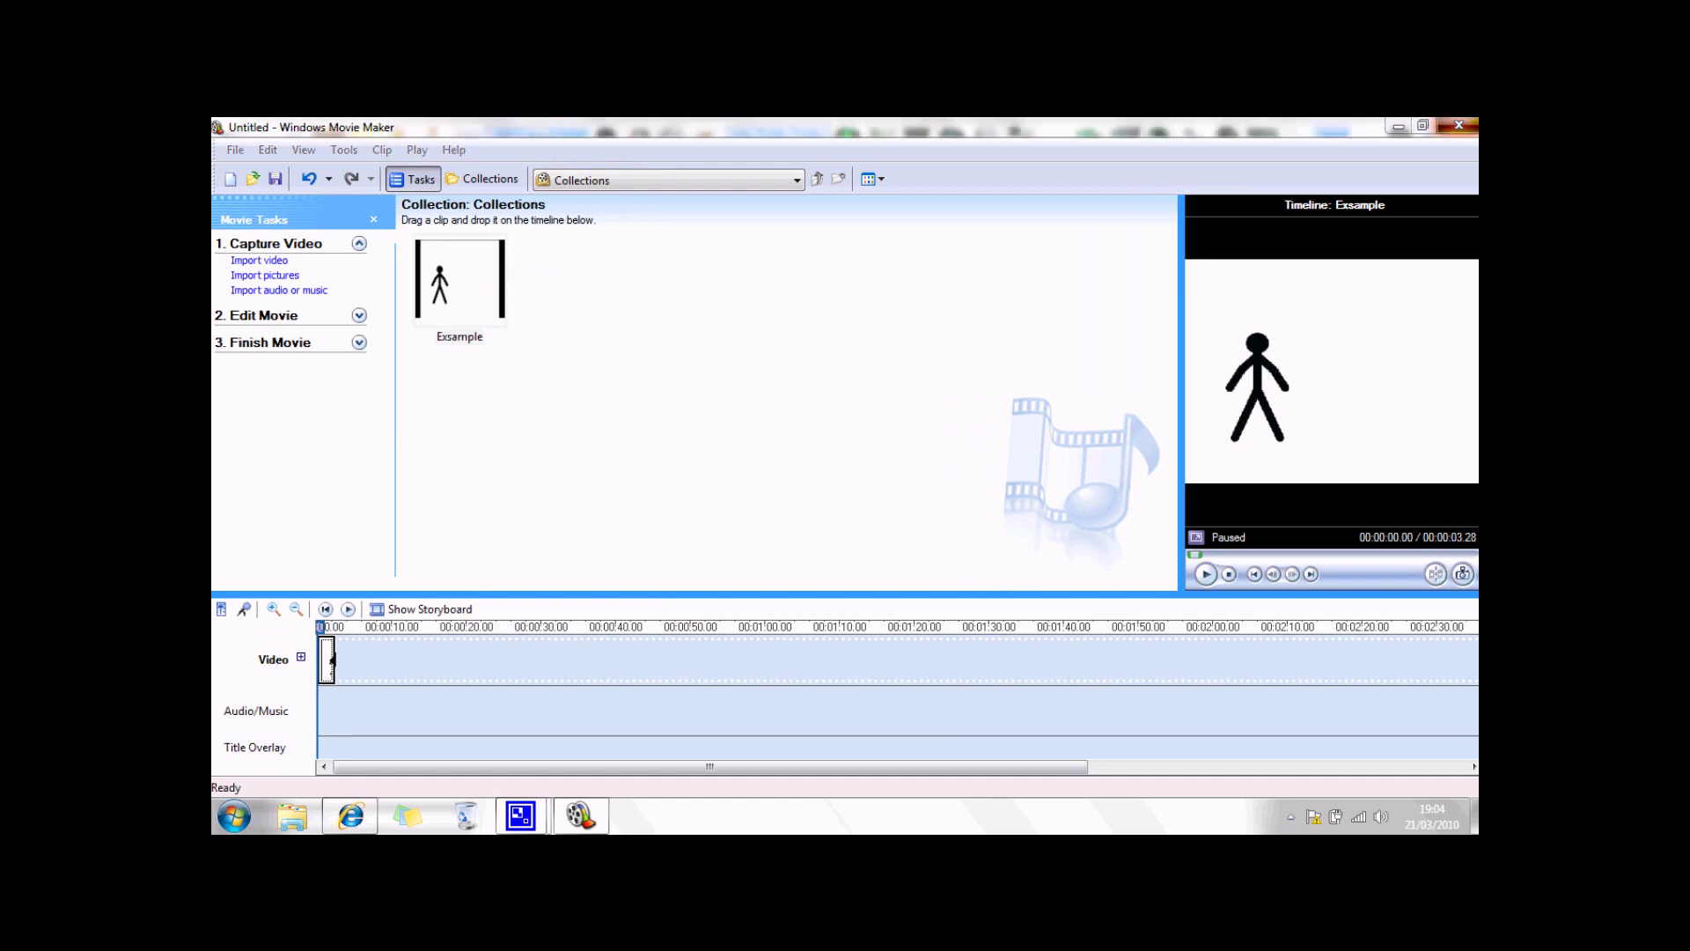
{"action": "left_click", "coordinate": [917, 534]}
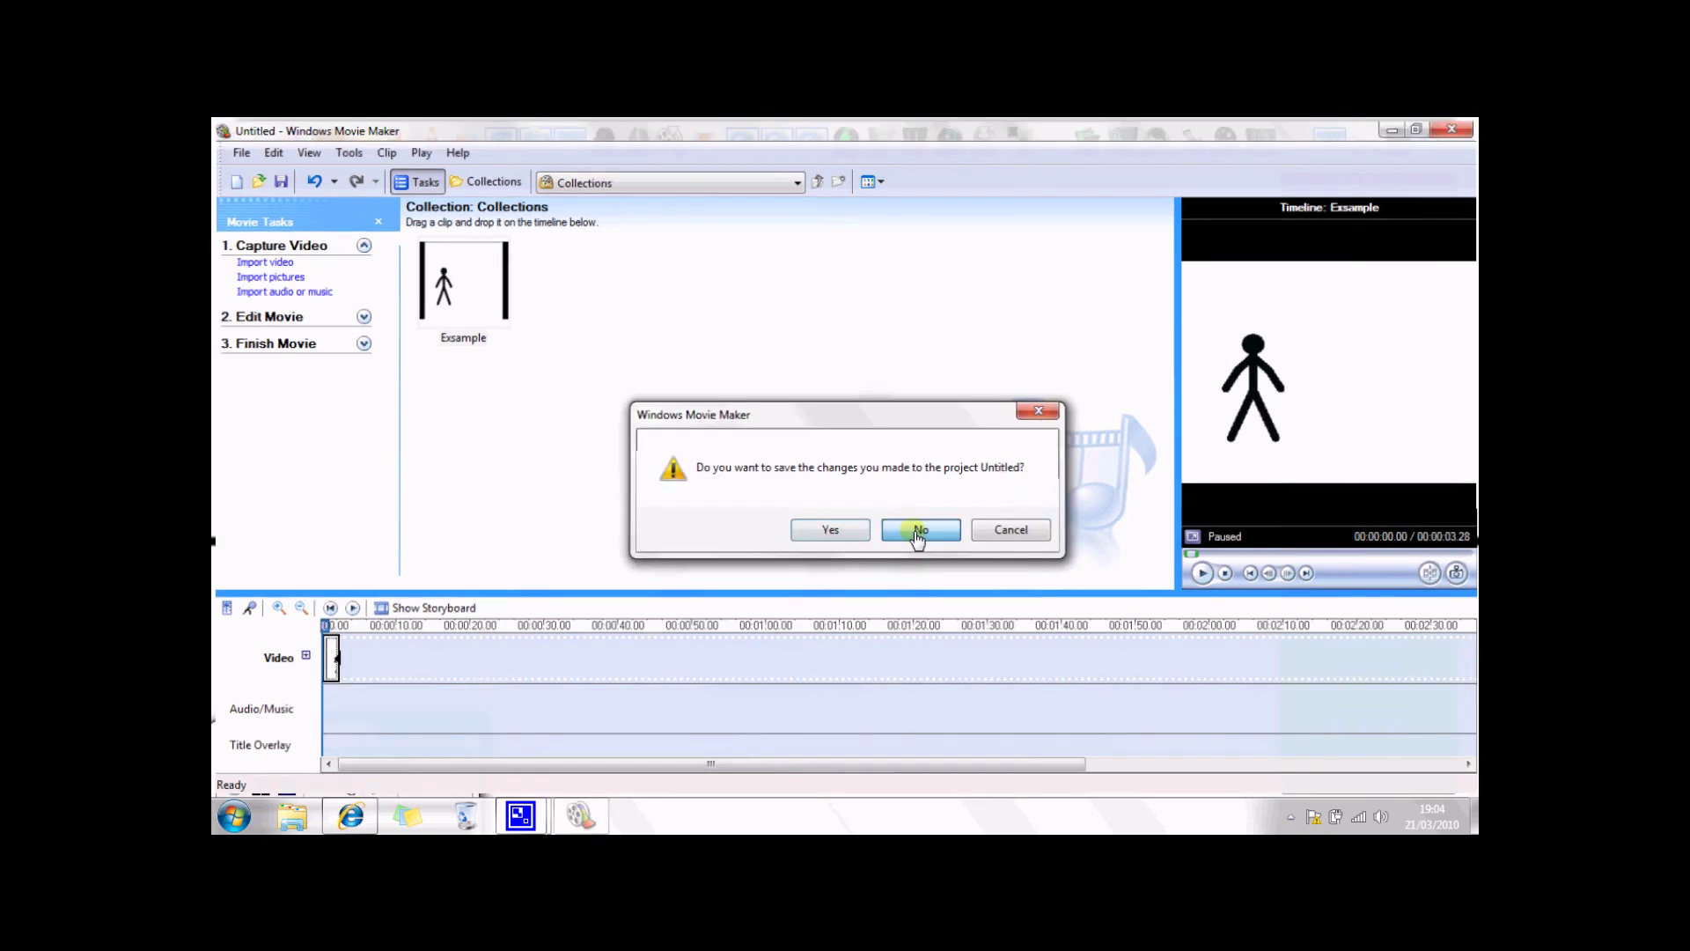
{"action": "left_click_drag", "start_coordinate": [255, 189], "coordinate": [959, 290]}
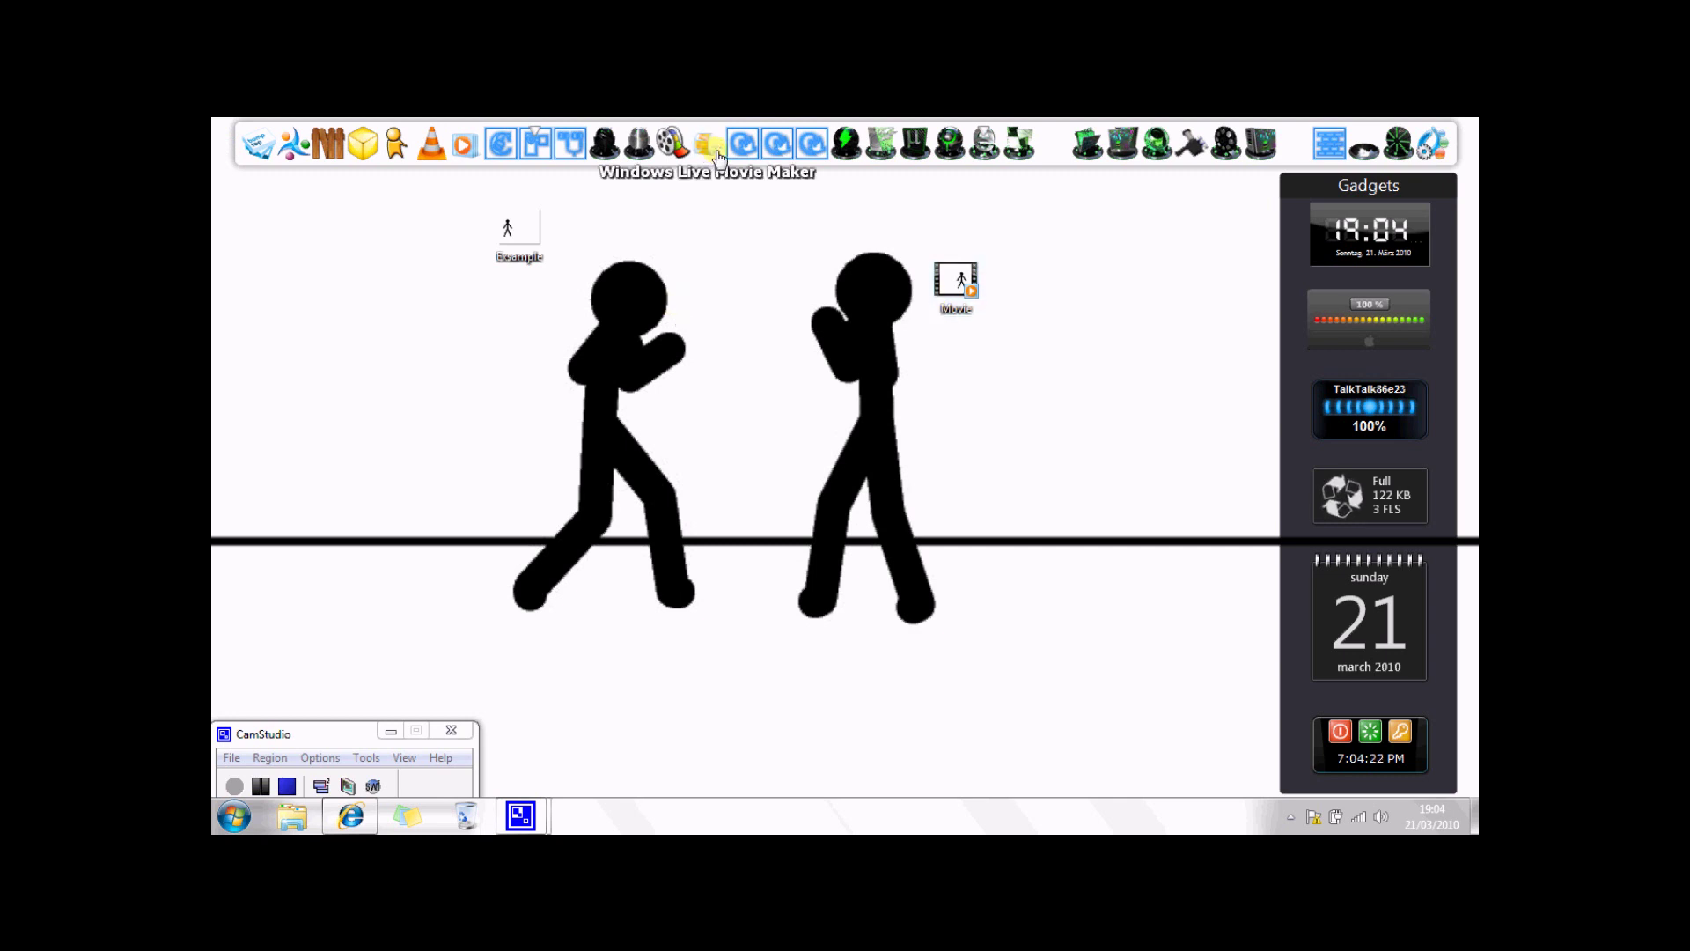
Open Windows Live Movie Maker and drag the desktop Movie file into its storyboard
{"action": "left_click", "coordinate": [715, 153]}
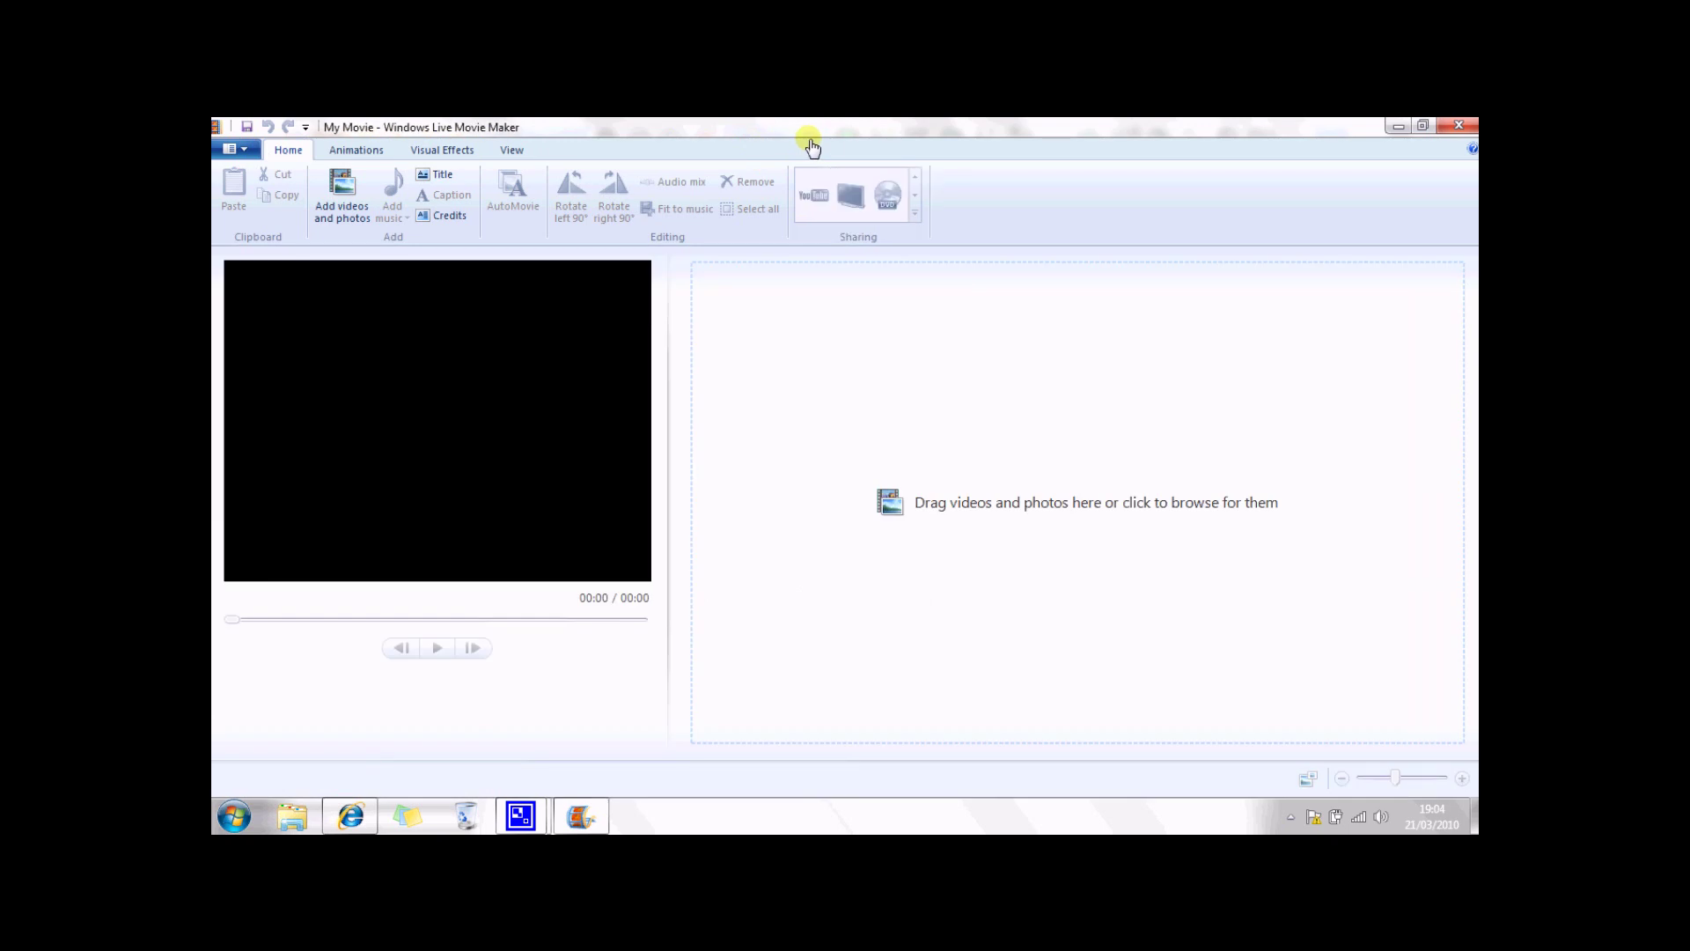
{"action": "double_click", "coordinate": [804, 126]}
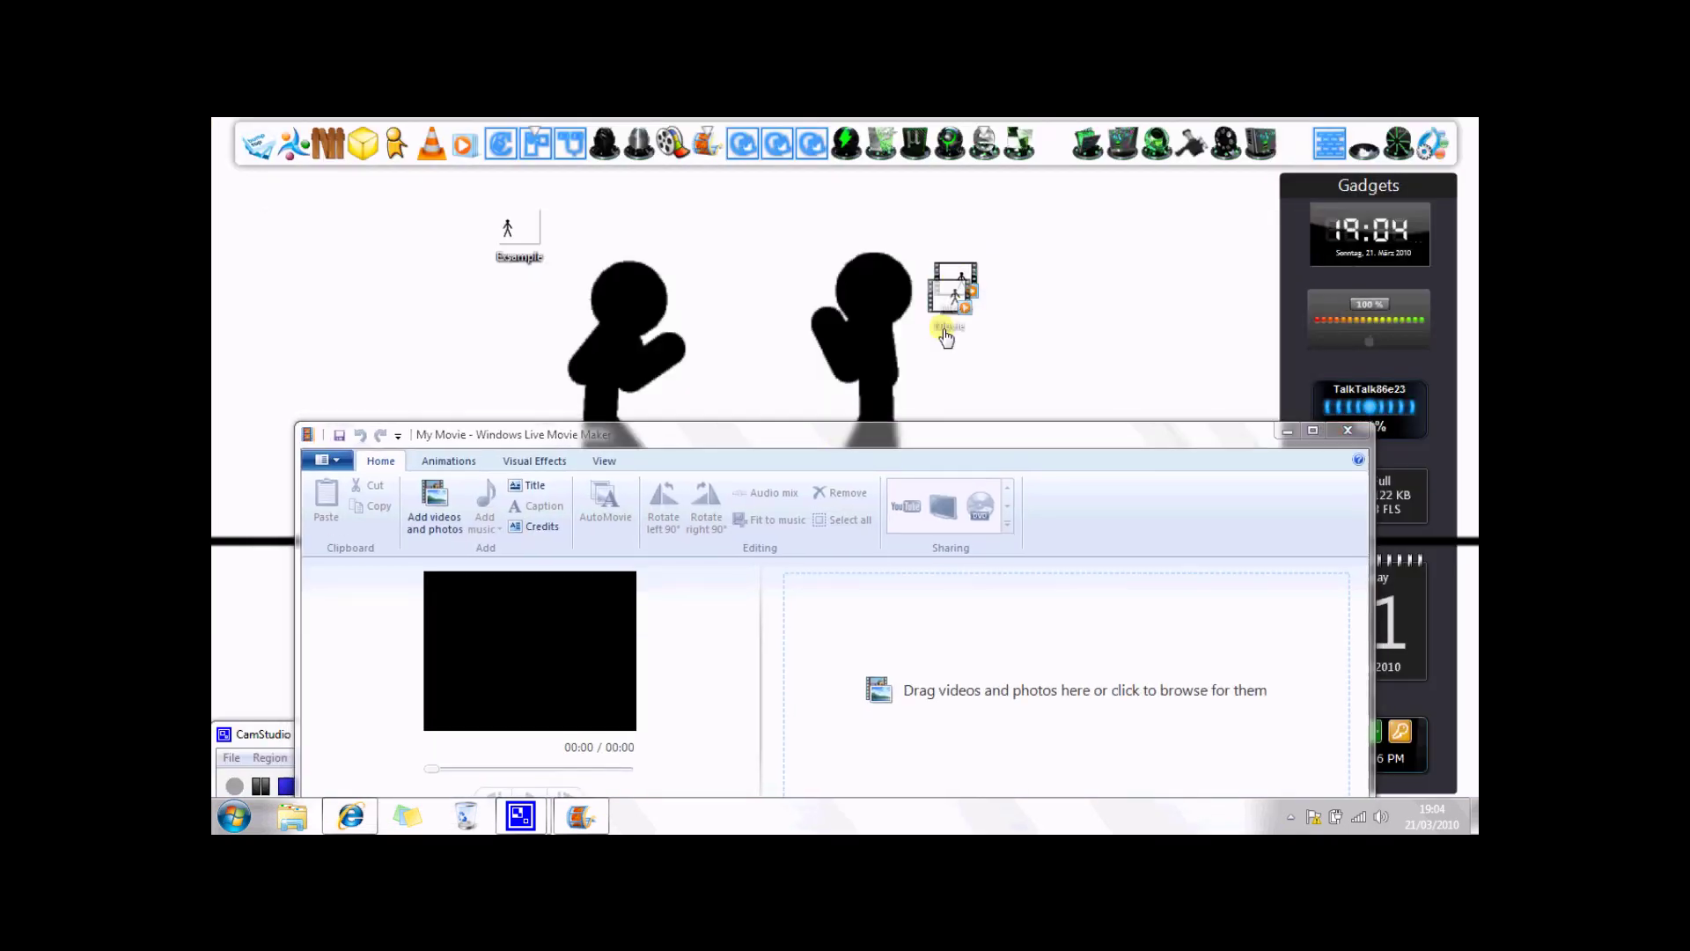
{"action": "left_click_drag", "start_coordinate": [899, 616], "coordinate": [897, 621]}
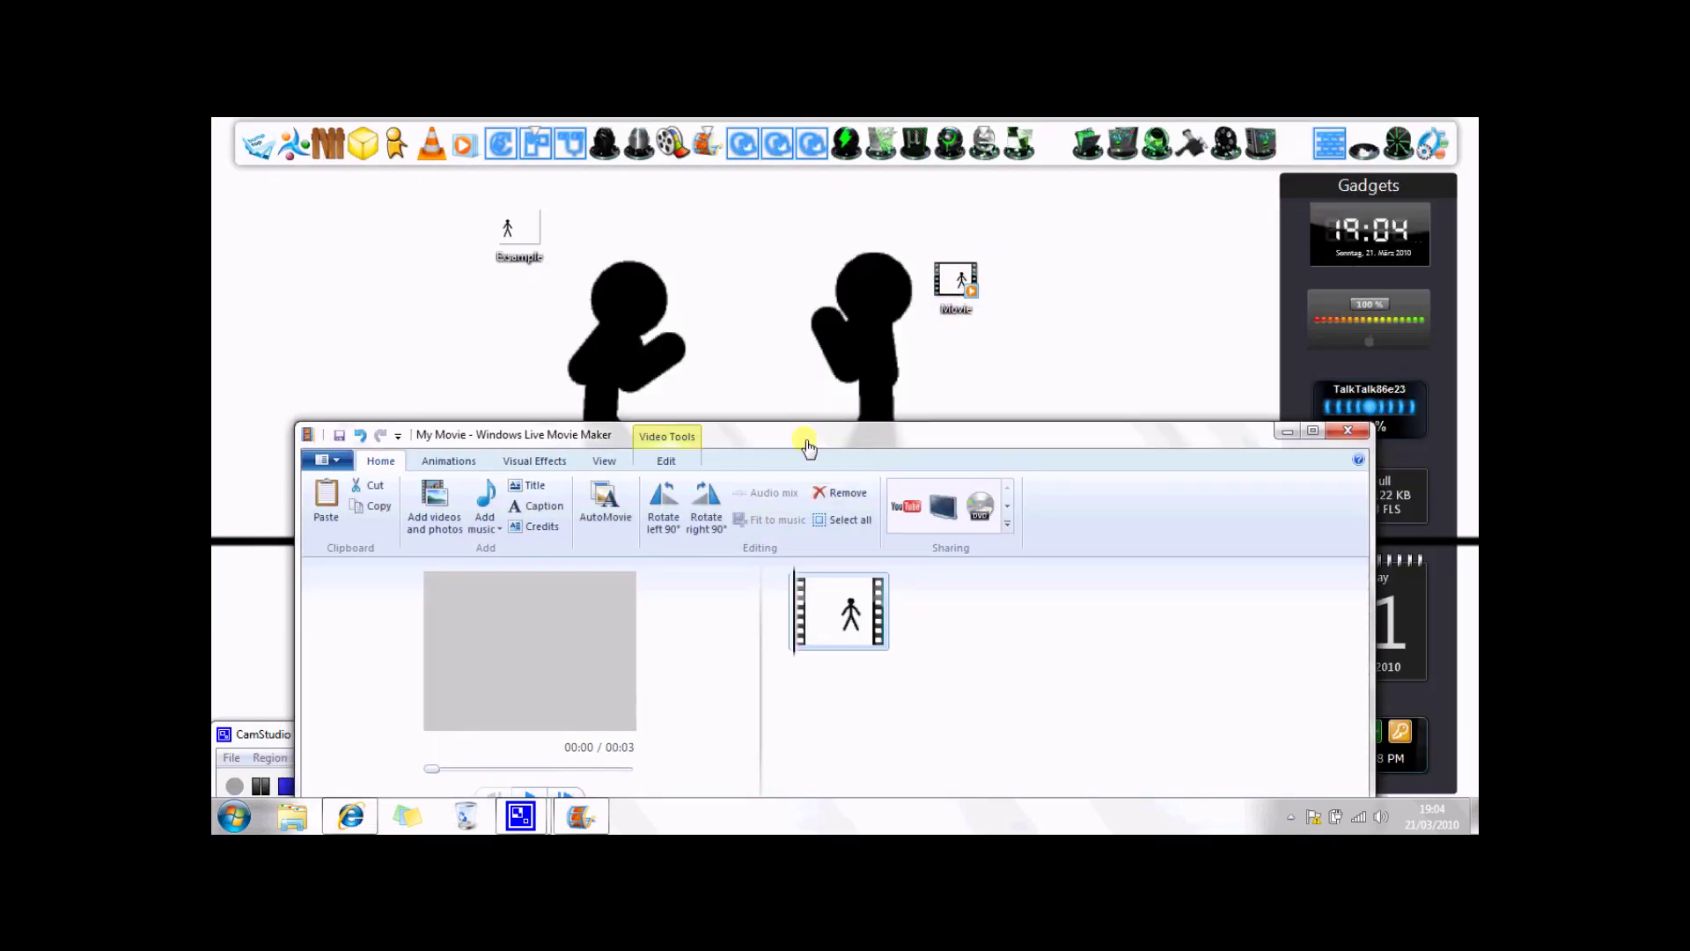
{"action": "left_click_drag", "start_coordinate": [803, 441], "coordinate": [733, 232]}
{"action": "left_click", "coordinate": [1242, 223]}
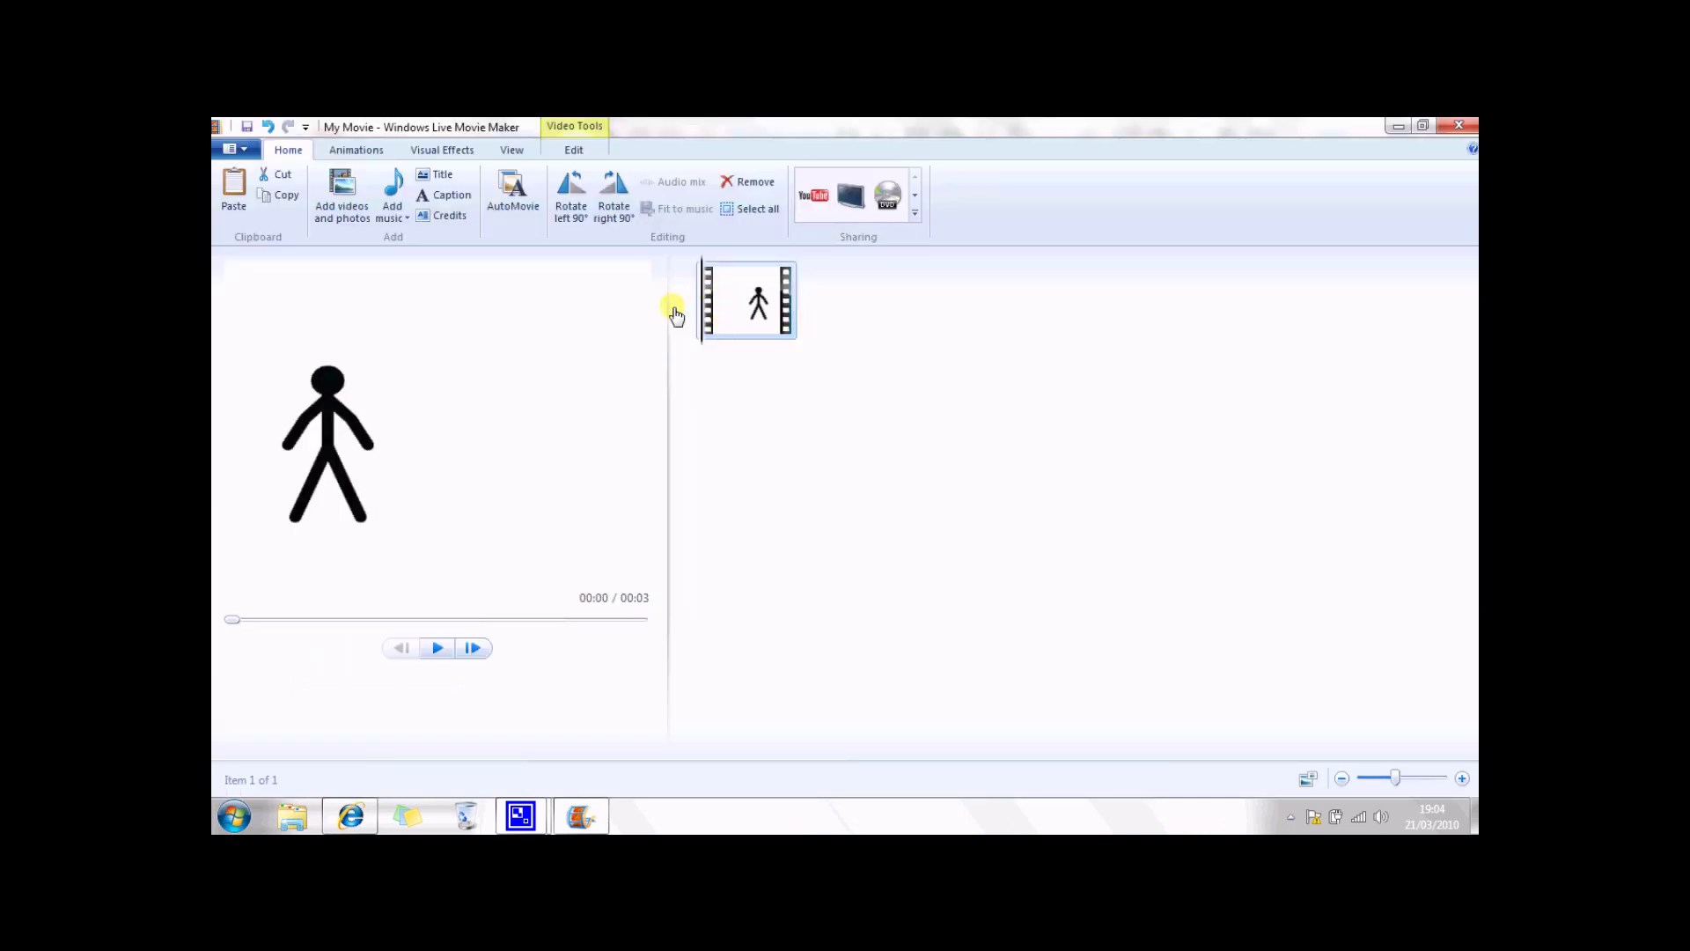
{"action": "double_click", "coordinate": [1342, 146]}
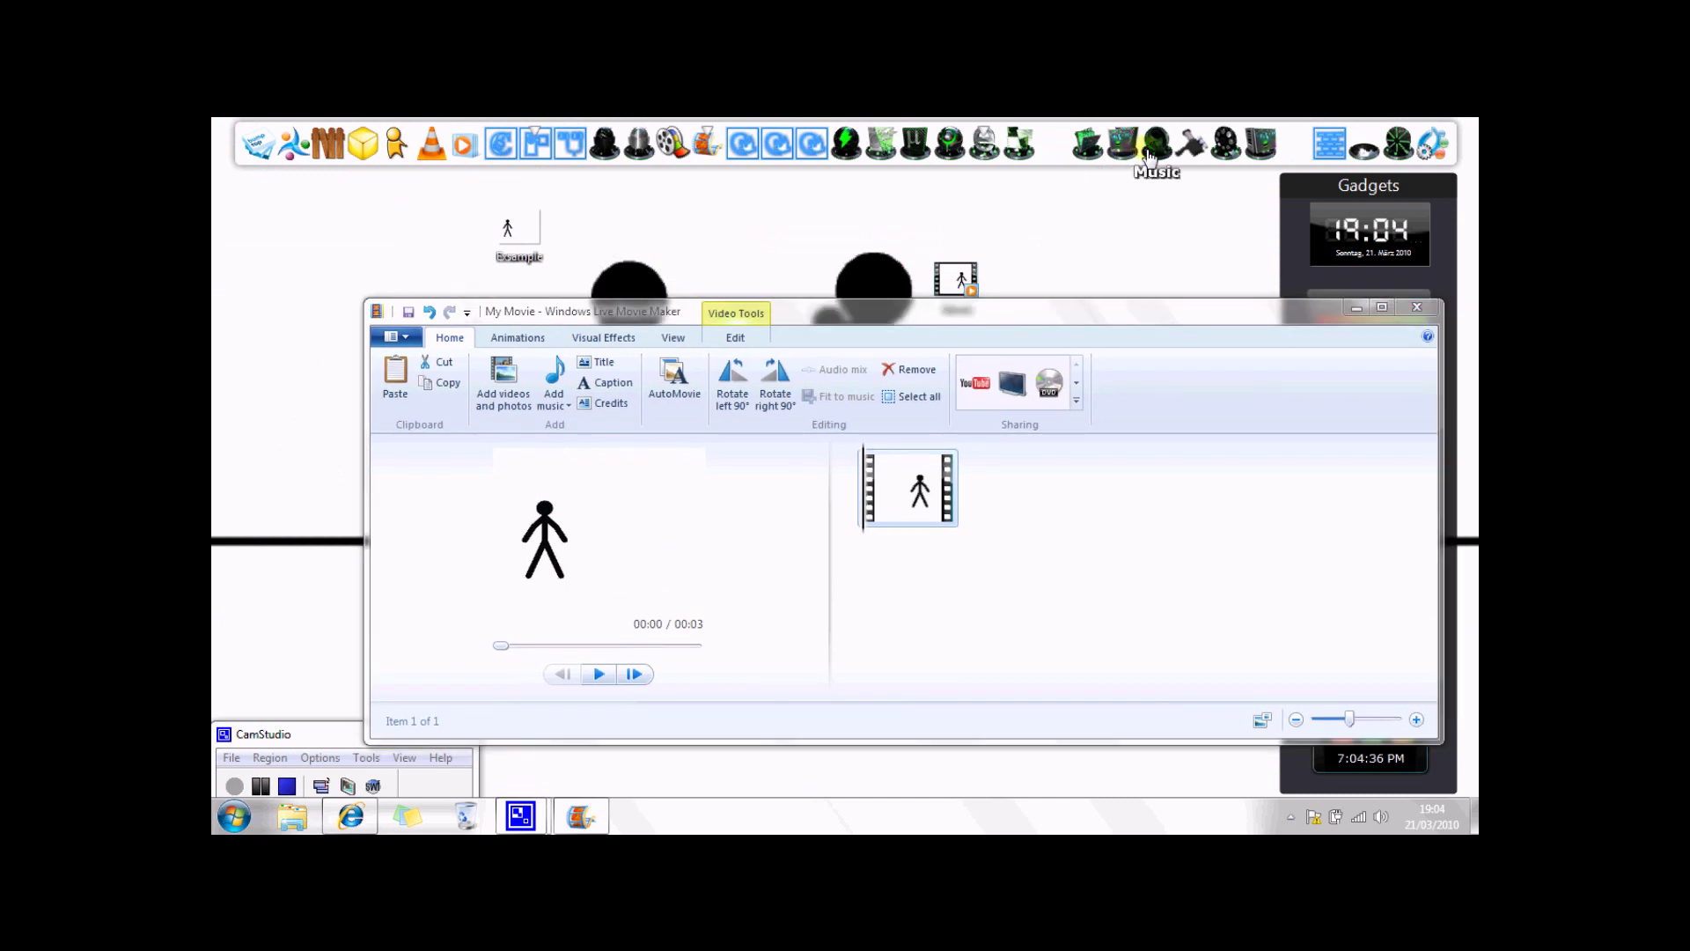
Drag 'mama luigi haha' from Music > Pivot sound effects > Mario onto the desktop
{"action": "left_click", "coordinate": [1149, 146]}
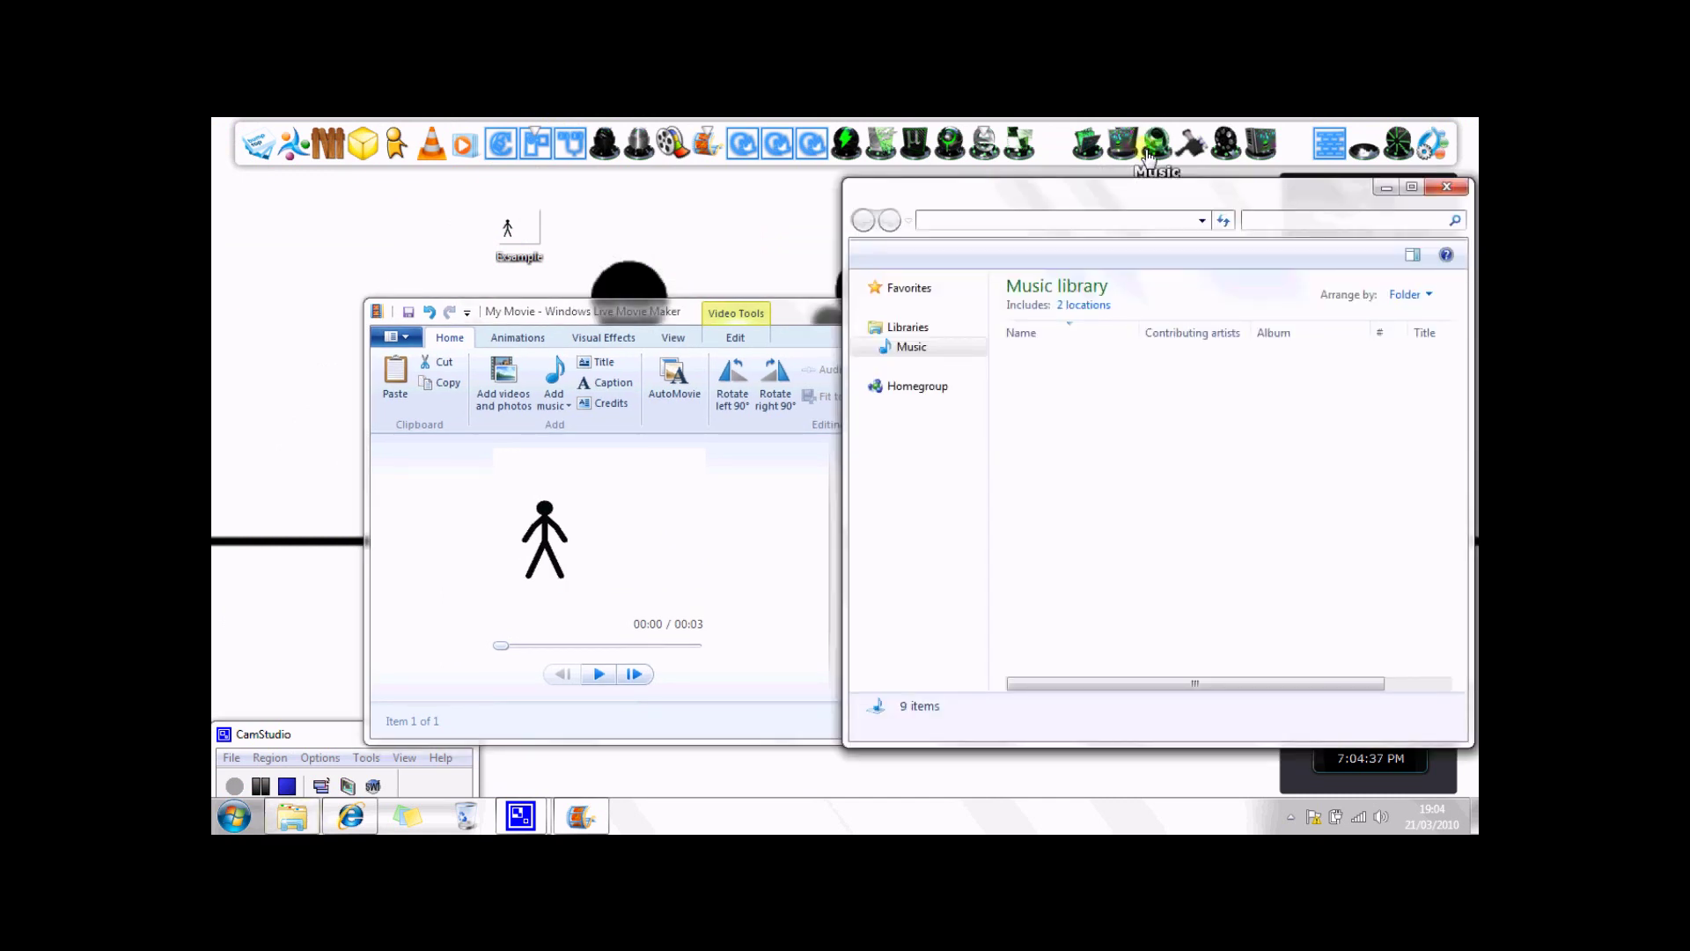
{"action": "left_click", "coordinate": [1068, 404]}
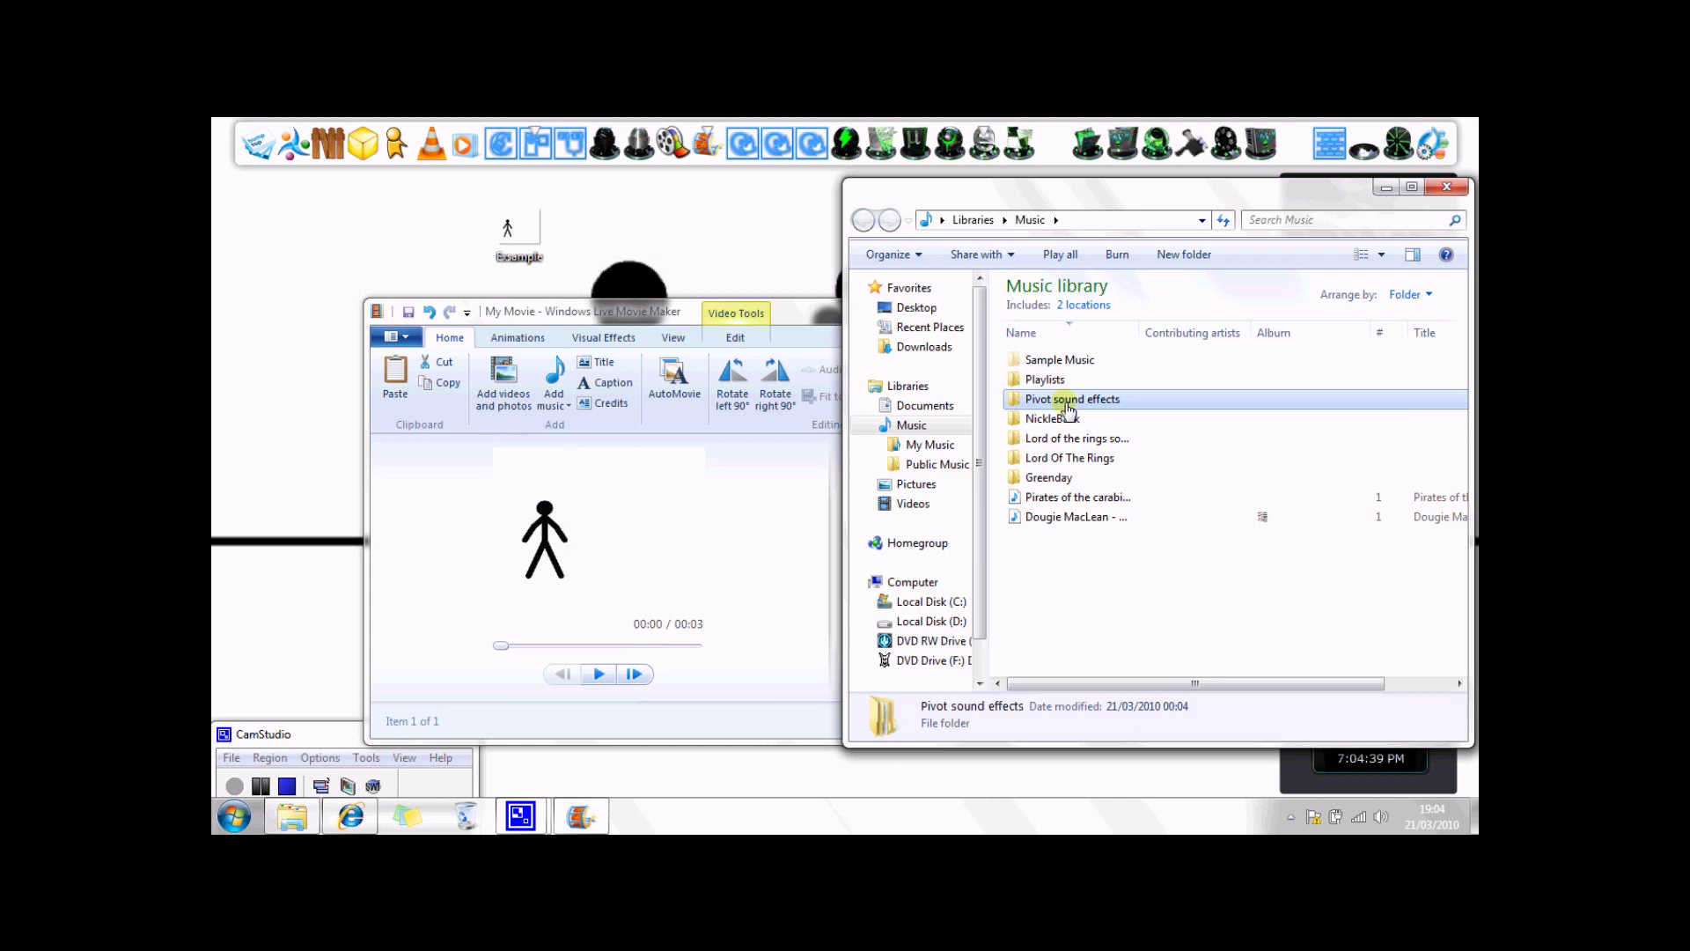
{"action": "double_click", "coordinate": [1068, 403]}
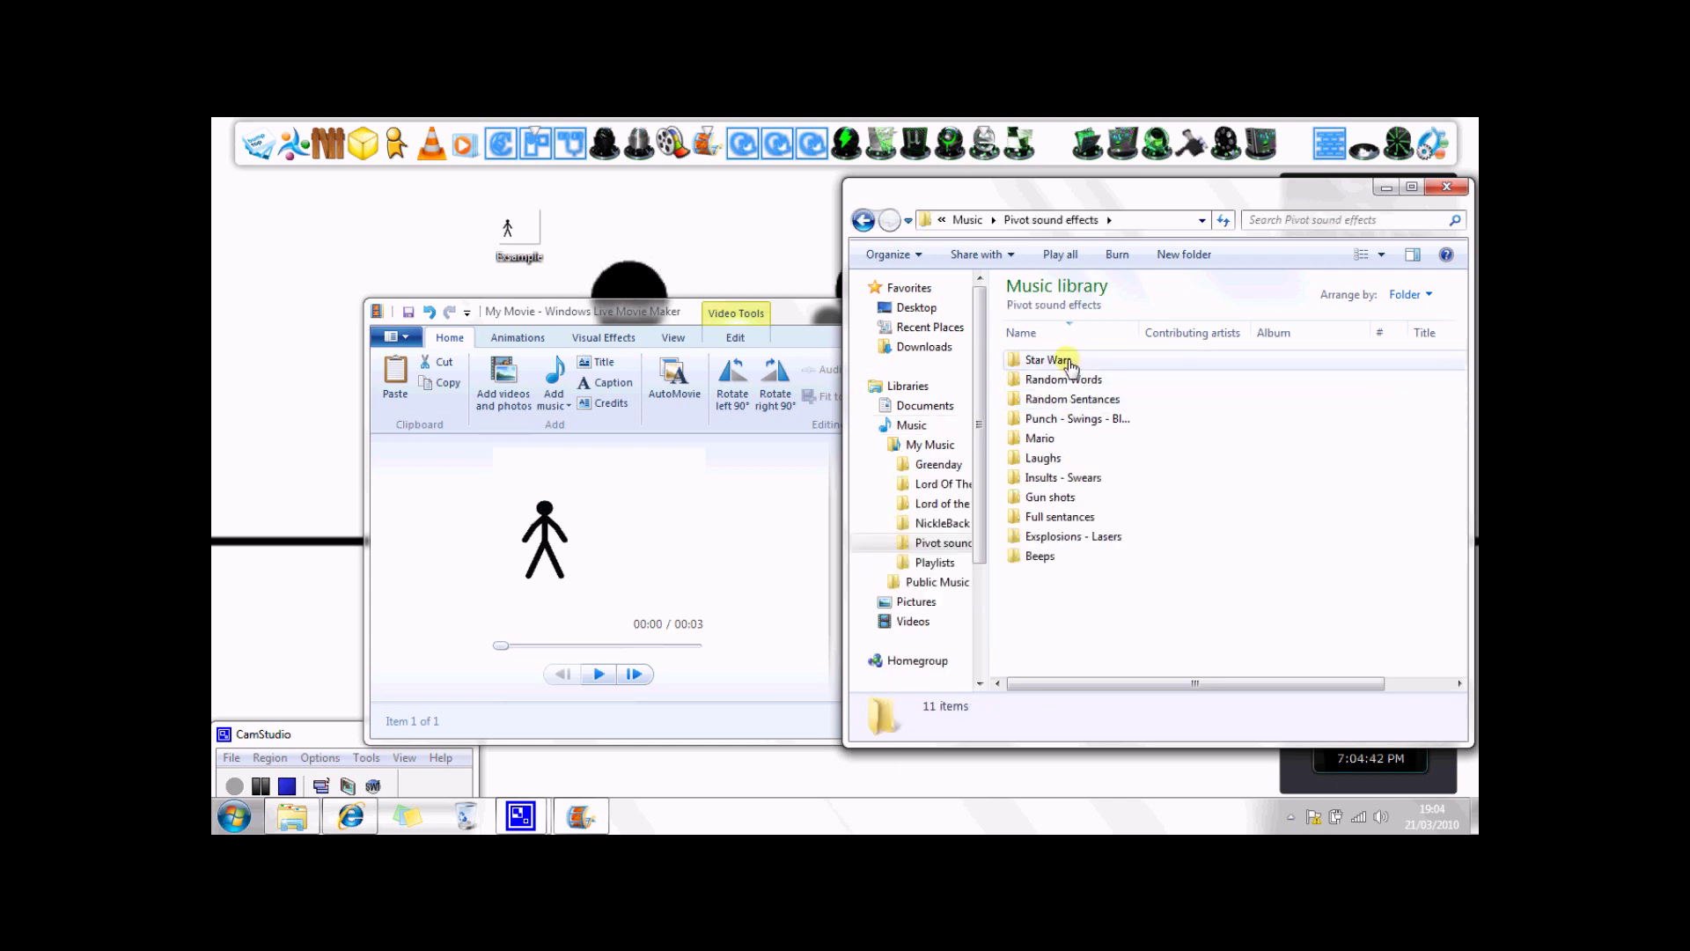
{"action": "double_click", "coordinate": [1055, 440]}
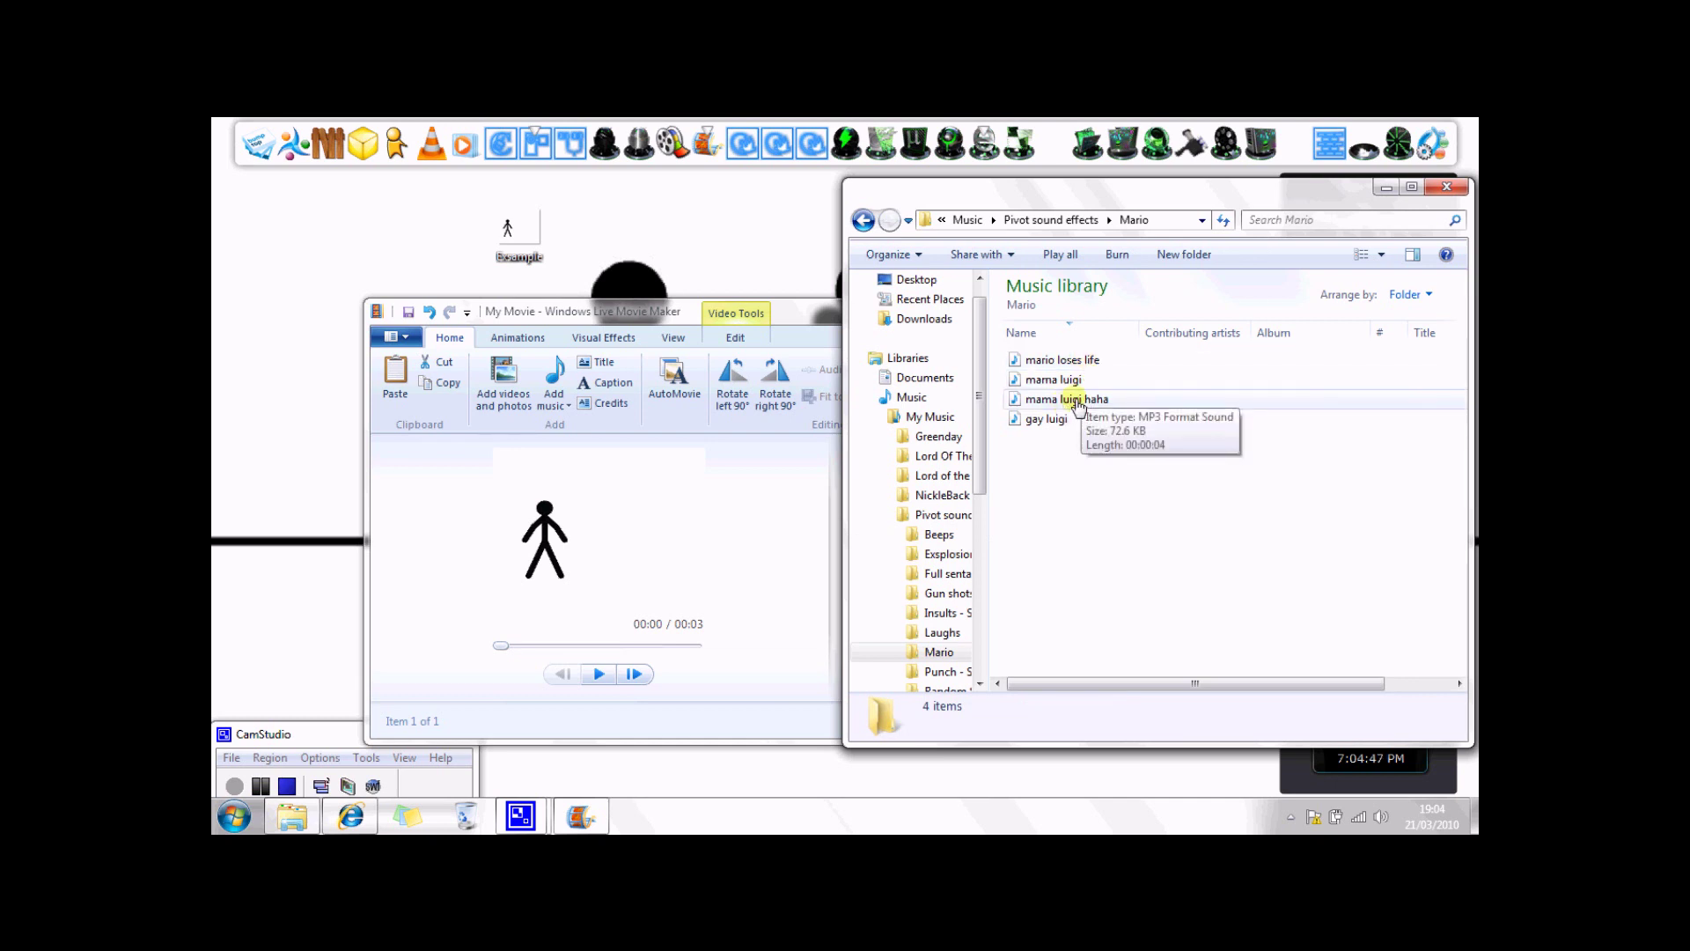
{"action": "left_click", "coordinate": [1078, 402]}
{"action": "left_click_drag", "start_coordinate": [804, 341], "coordinate": [727, 189]}
Add mama luigi haha as music to the 3-second Movie.wmv clip, preview it, then remove it
{"action": "left_click", "coordinate": [1448, 188]}
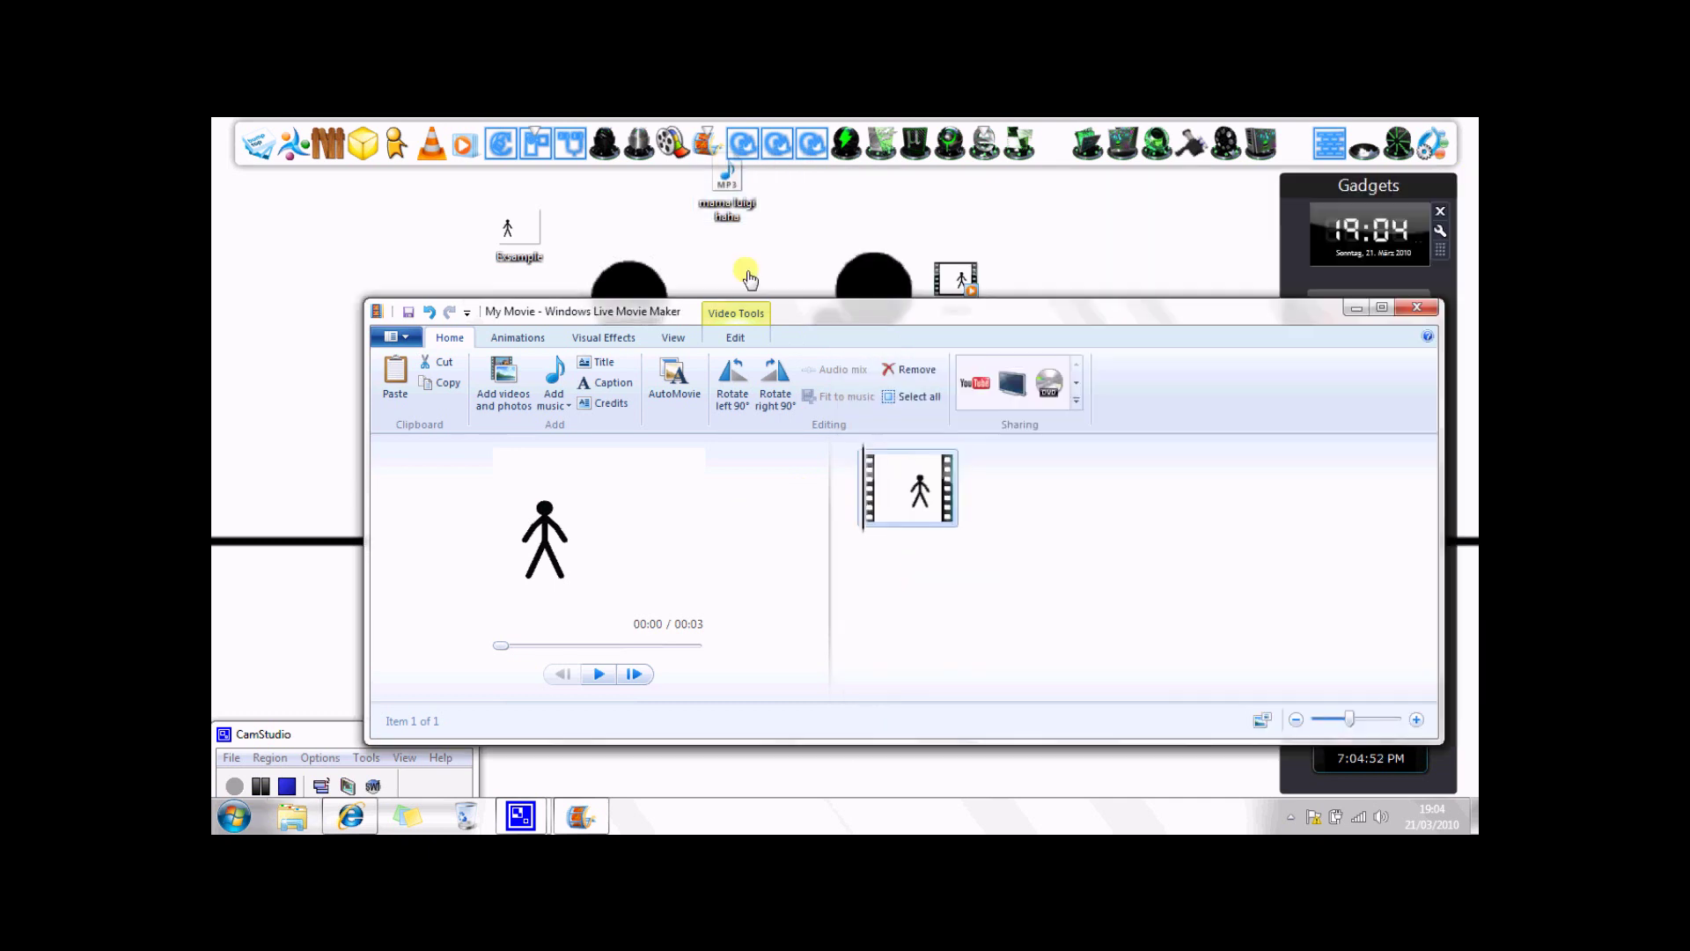
{"action": "left_click_drag", "start_coordinate": [727, 194], "coordinate": [876, 443]}
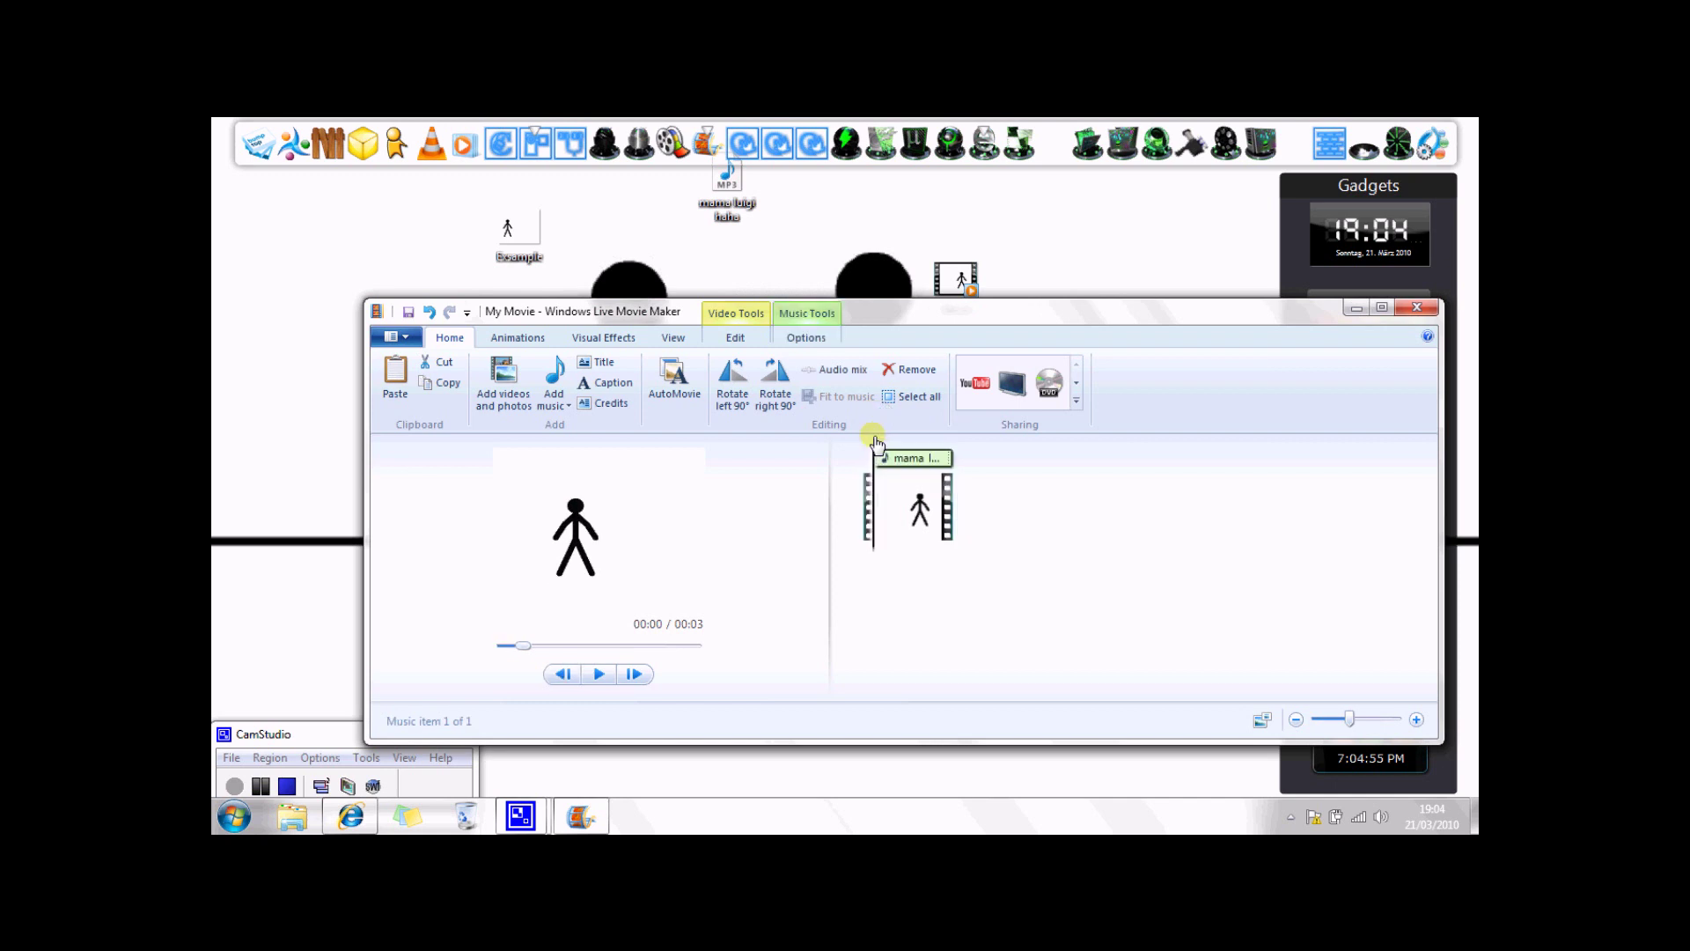
{"action": "left_click", "coordinate": [601, 675]}
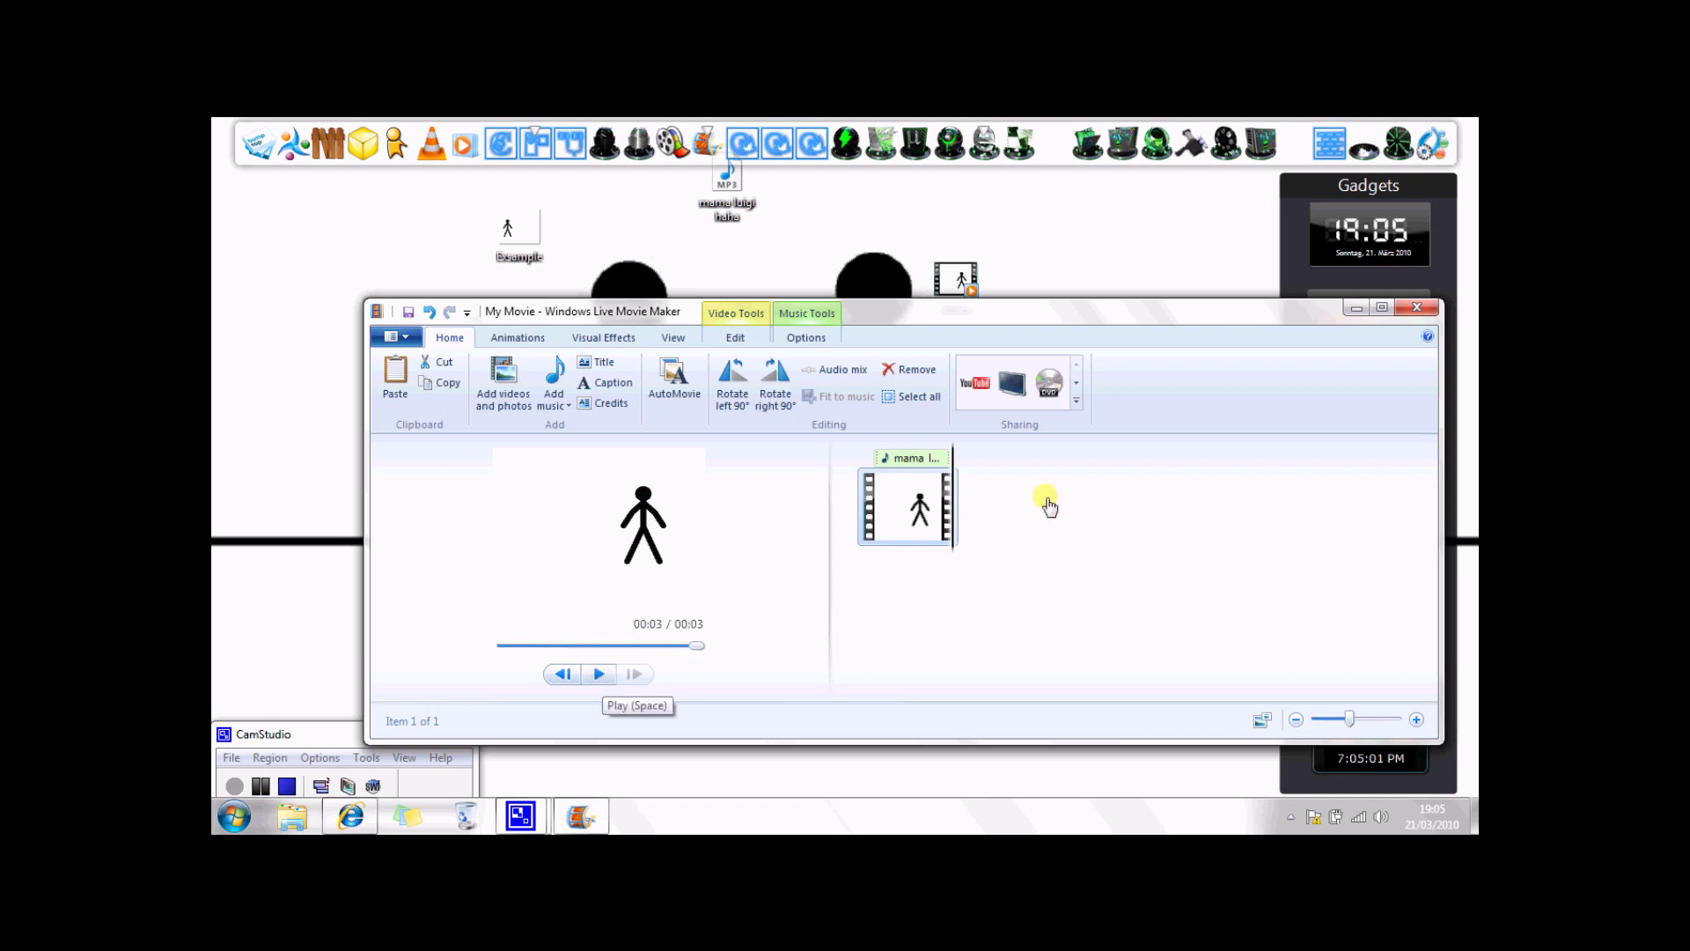
{"action": "left_click", "coordinate": [911, 464]}
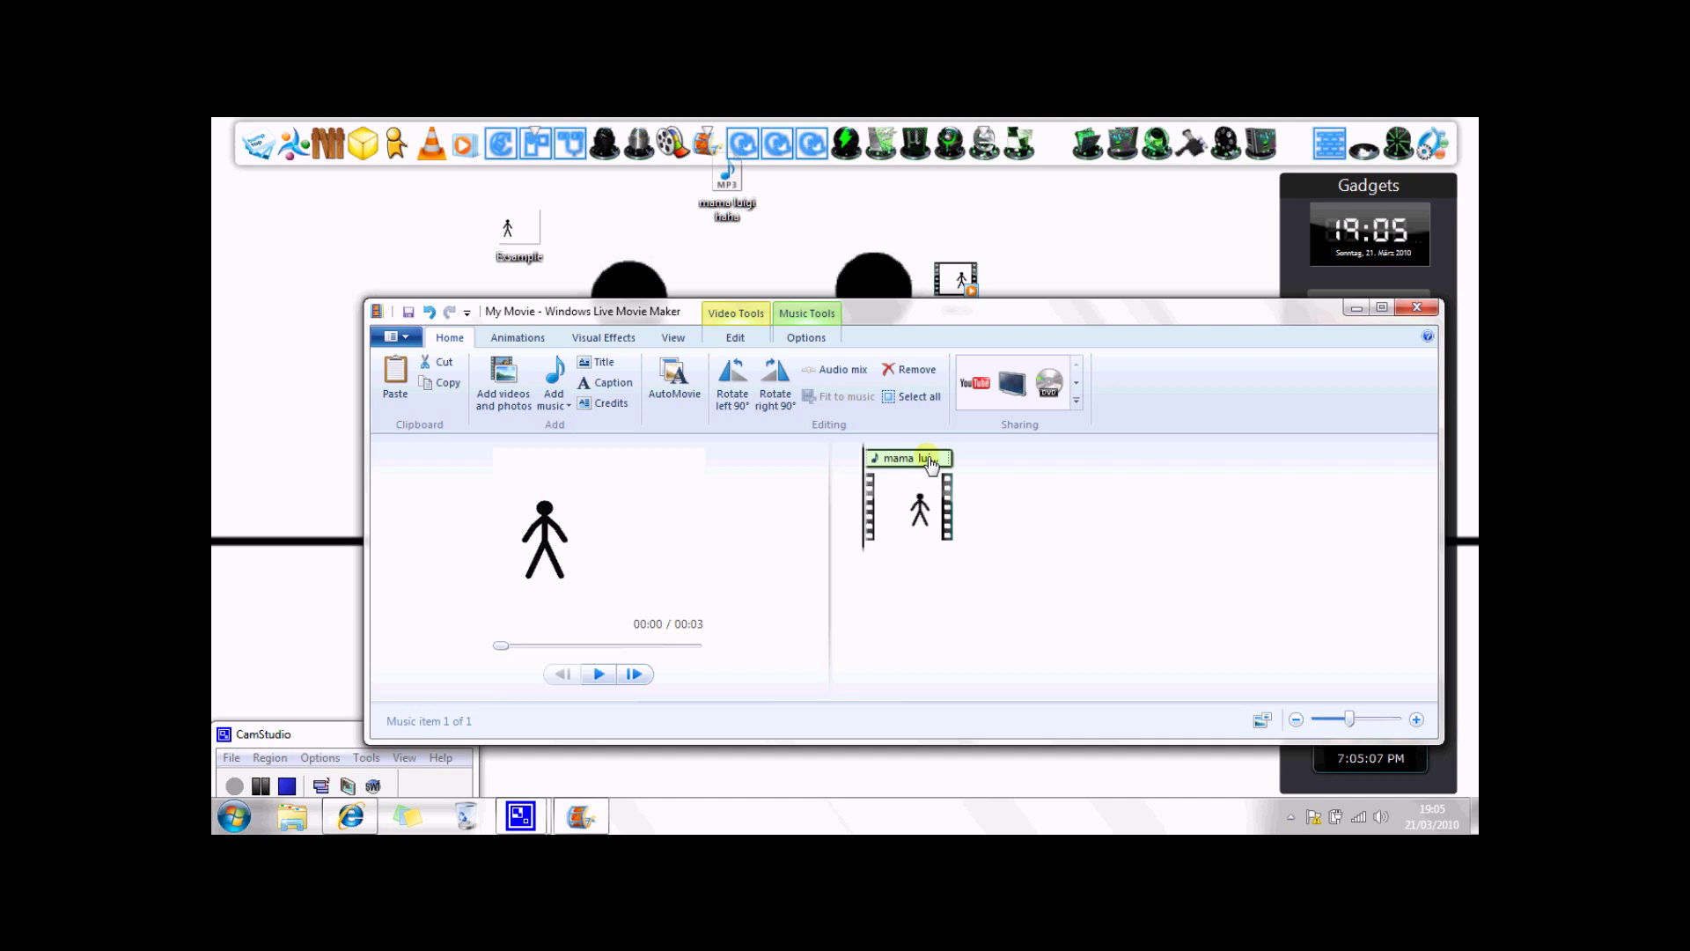
{"action": "key", "text": "Delete"}
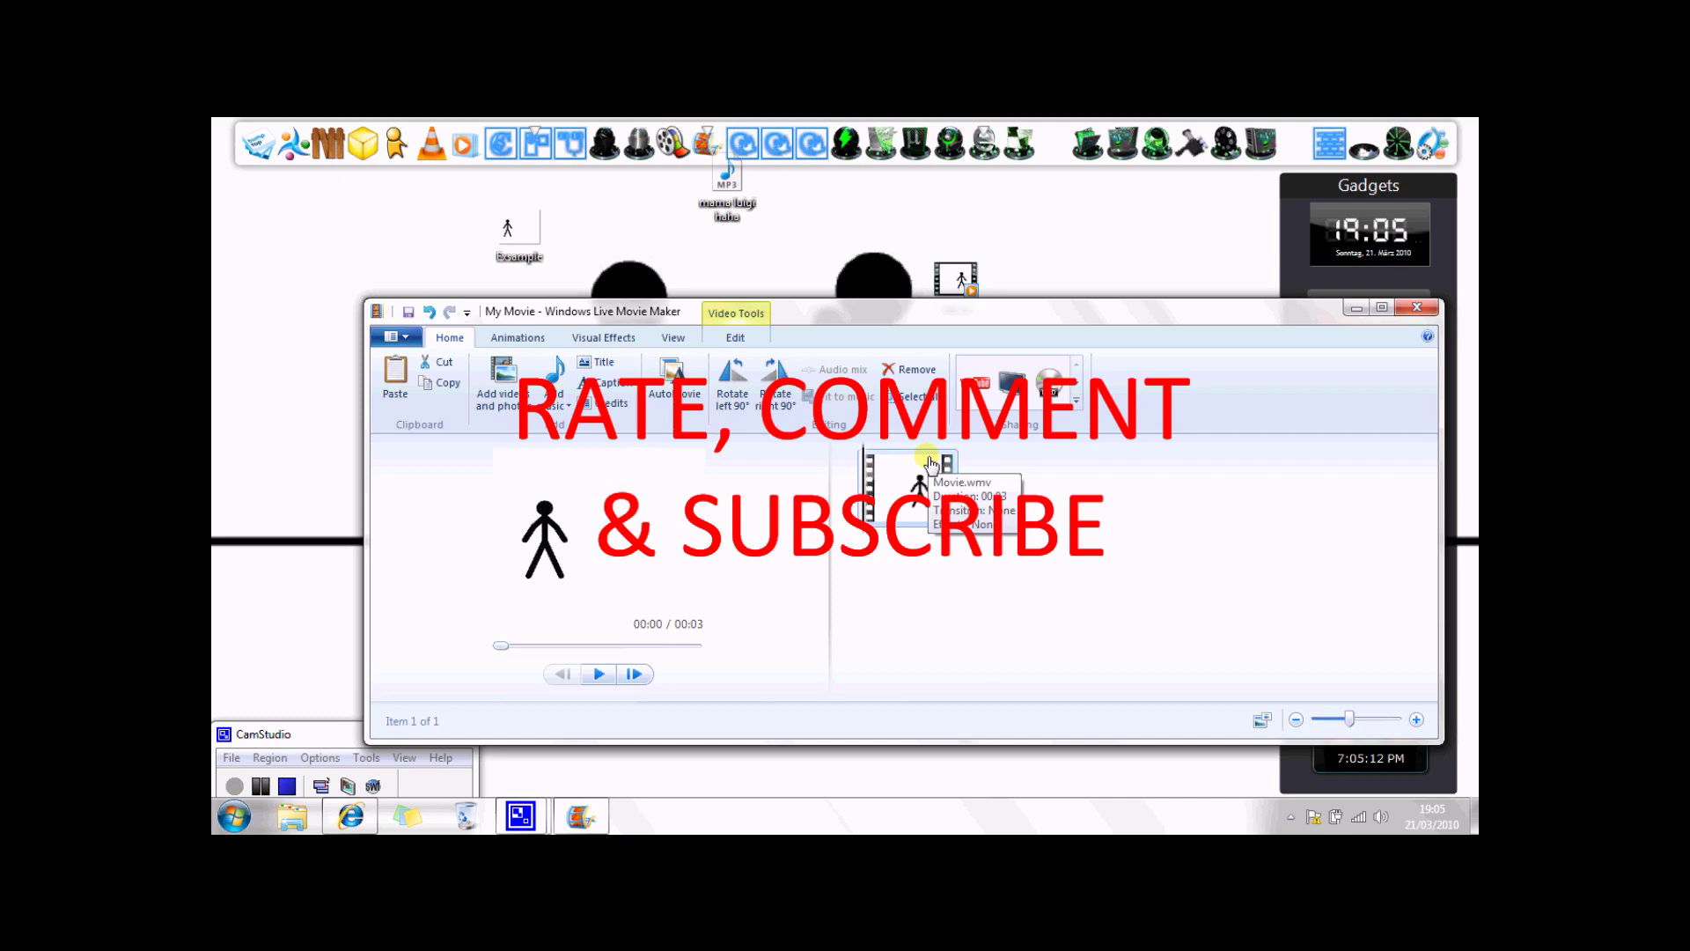
Close the My Movie project so the save-changes prompt appears
{"action": "left_click", "coordinate": [1412, 308]}
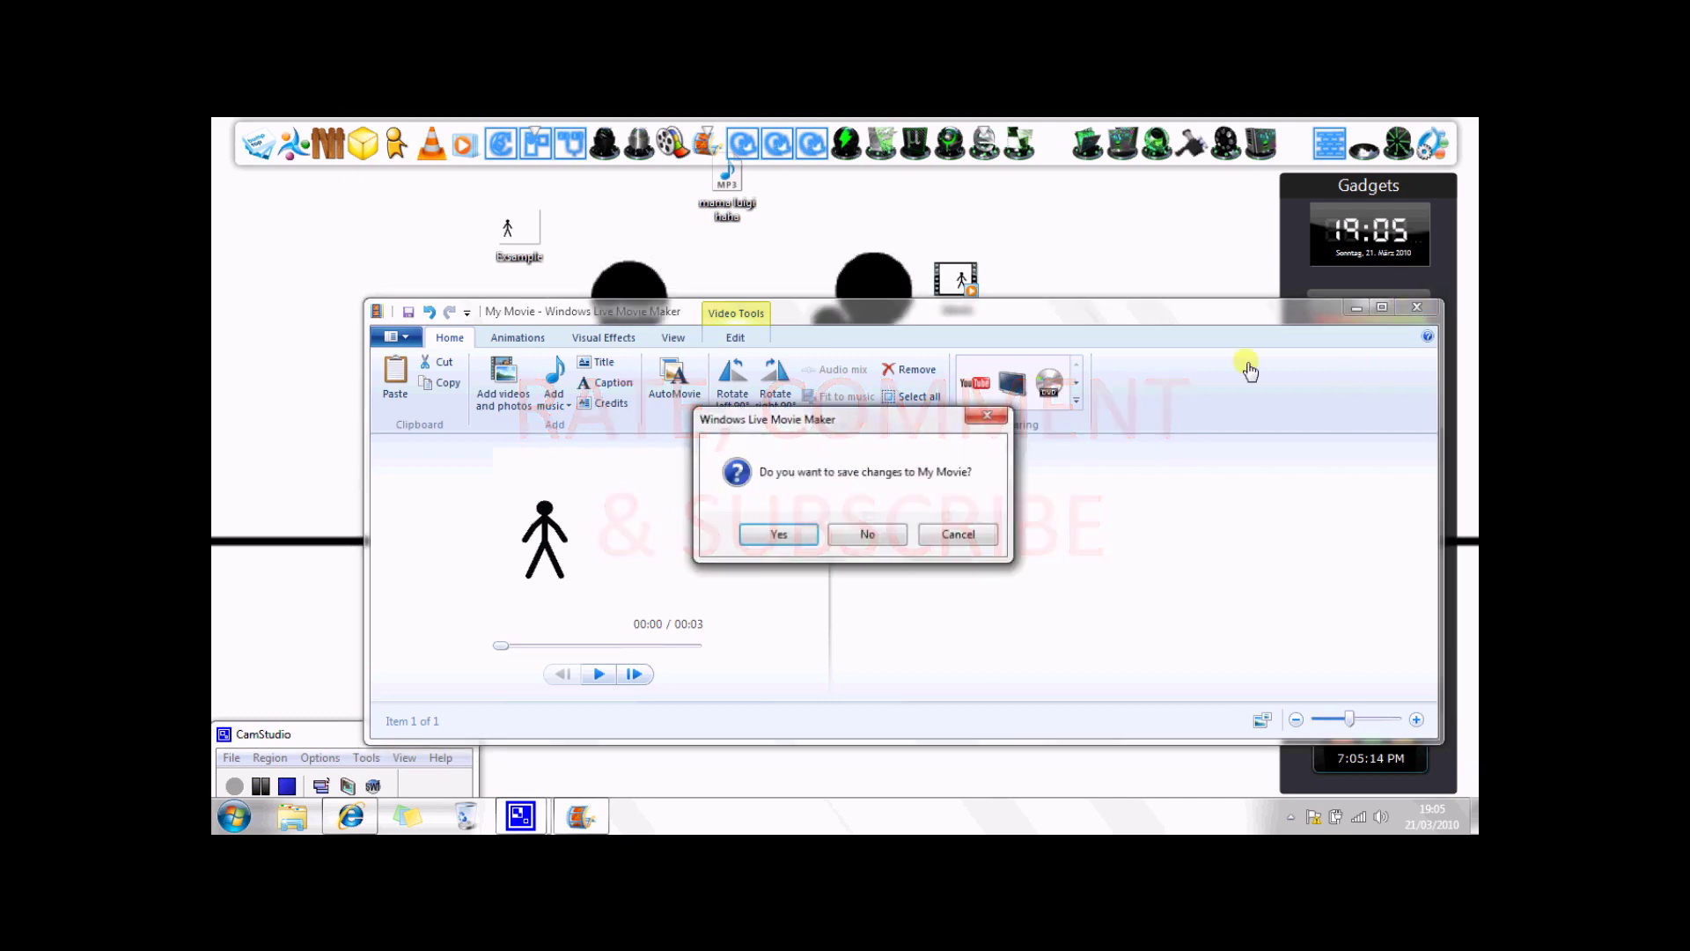